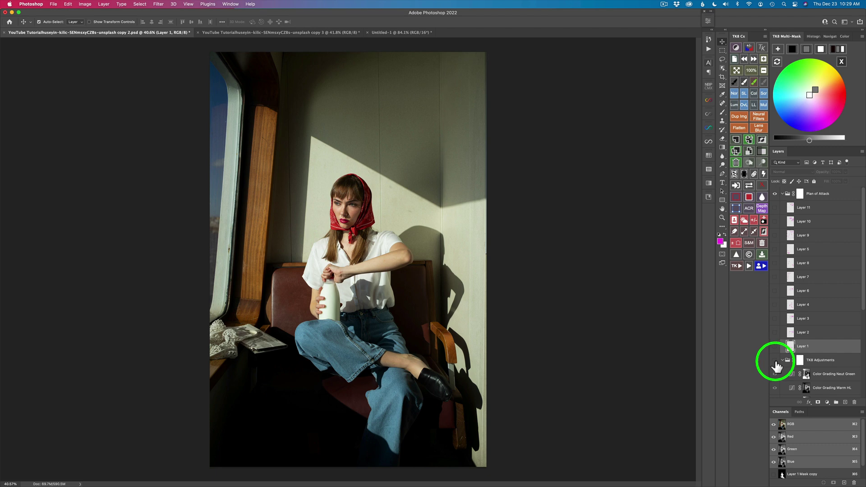
- Compare the portrait with and without the TK8 Adjustments group and look through the layers inside it
{"action": "left_click", "coordinate": [775, 360]}
{"action": "left_click", "coordinate": [782, 360]}
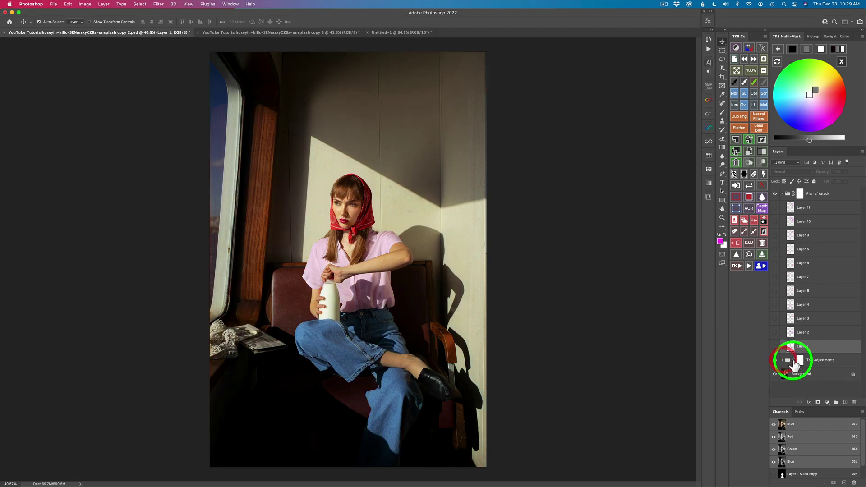
{"action": "left_click", "coordinate": [783, 360]}
{"action": "scroll", "coordinate": [792, 352], "scroll_direction": "down", "scroll_amount": 5}
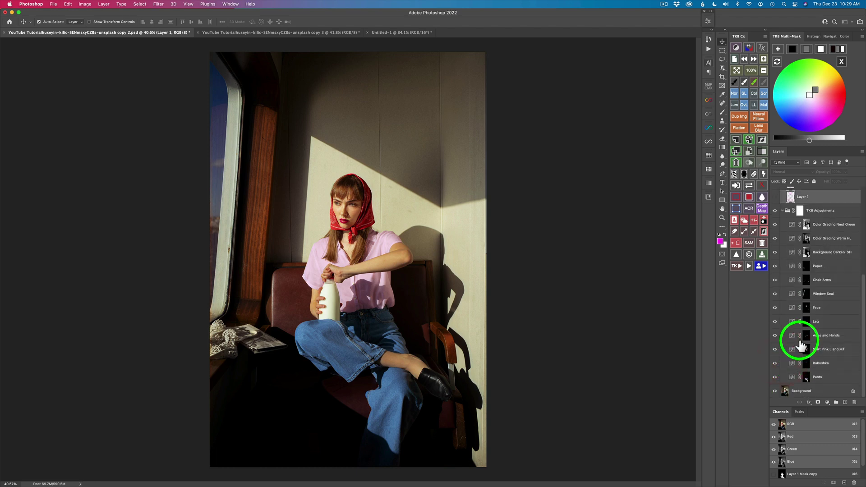
{"action": "left_click", "coordinate": [782, 210]}
{"action": "left_click_drag", "start_coordinate": [802, 244], "coordinate": [793, 293]}
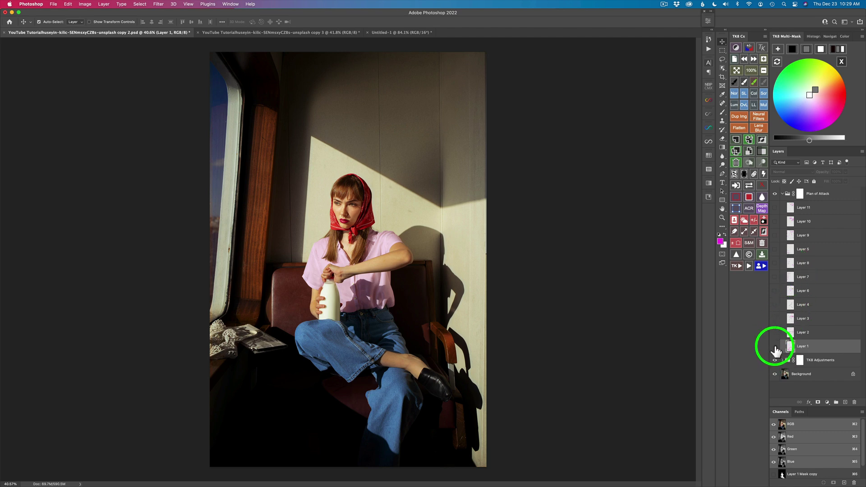
{"action": "left_click", "coordinate": [776, 361]}
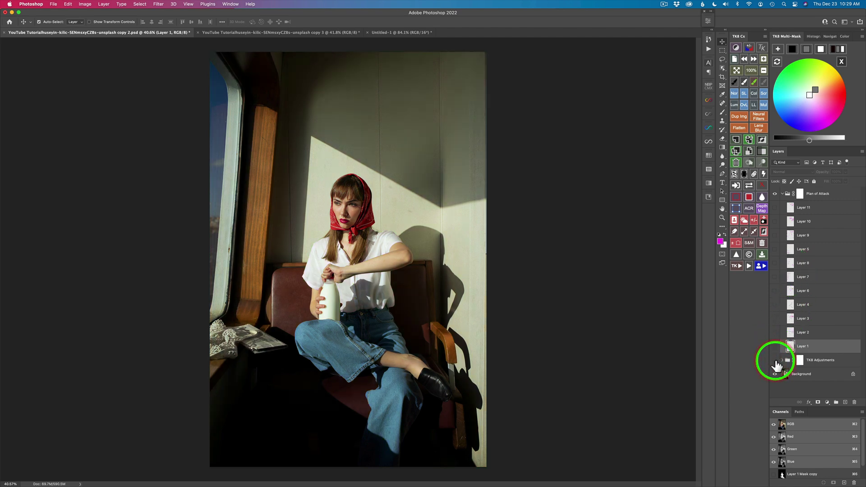
{"action": "left_click", "coordinate": [775, 361]}
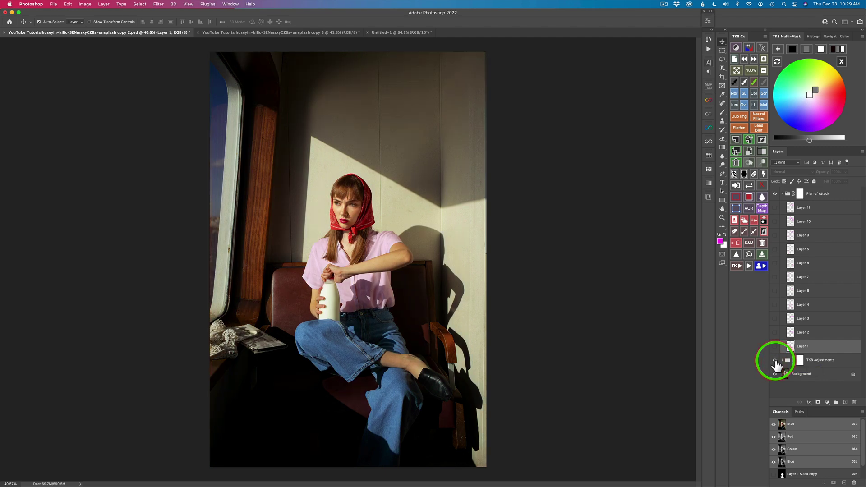
{"action": "left_click", "coordinate": [776, 363]}
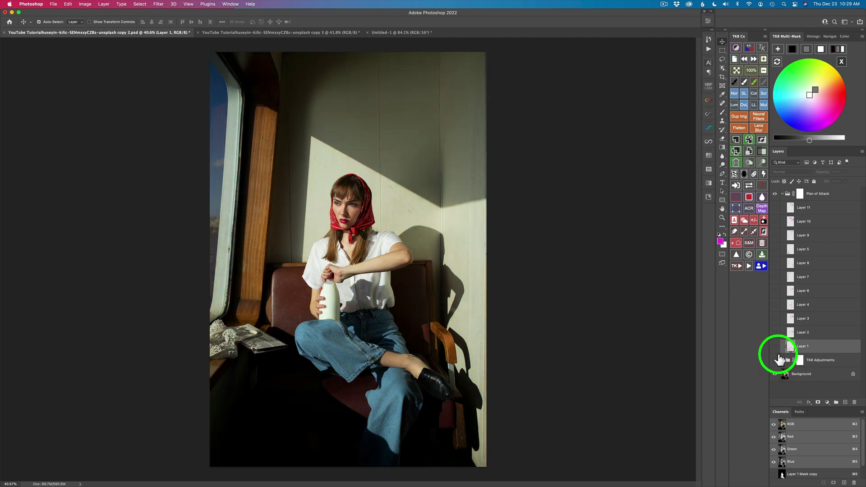
- Review the Plan of Attack notes for the jeans, shirt, headscarf, arms and leg, and face, showing one layer at a time
{"action": "left_click", "coordinate": [775, 347]}
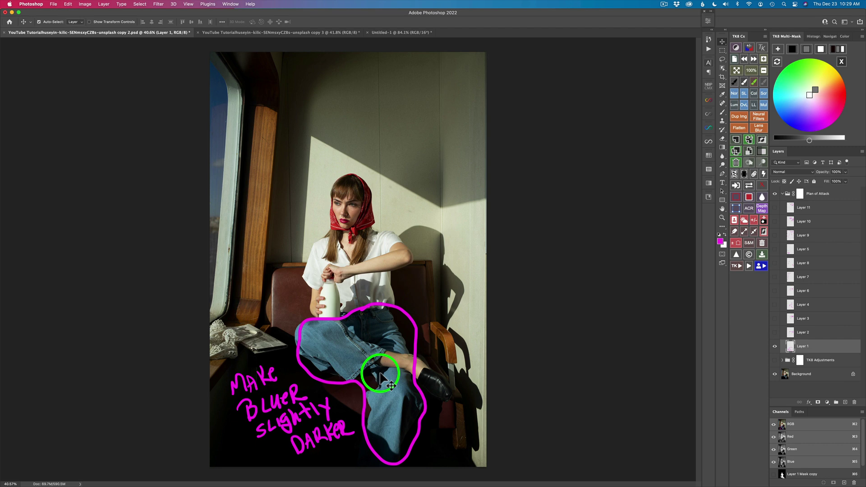
{"action": "left_click", "coordinate": [775, 346]}
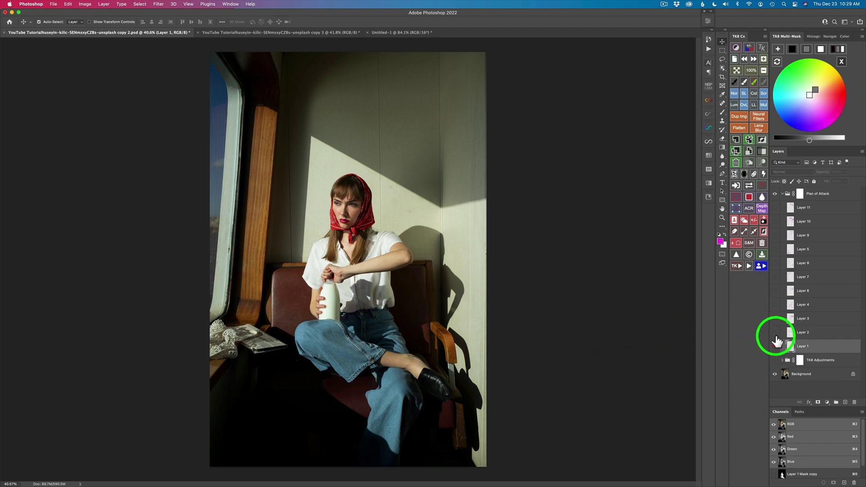
{"action": "left_click", "coordinate": [775, 332]}
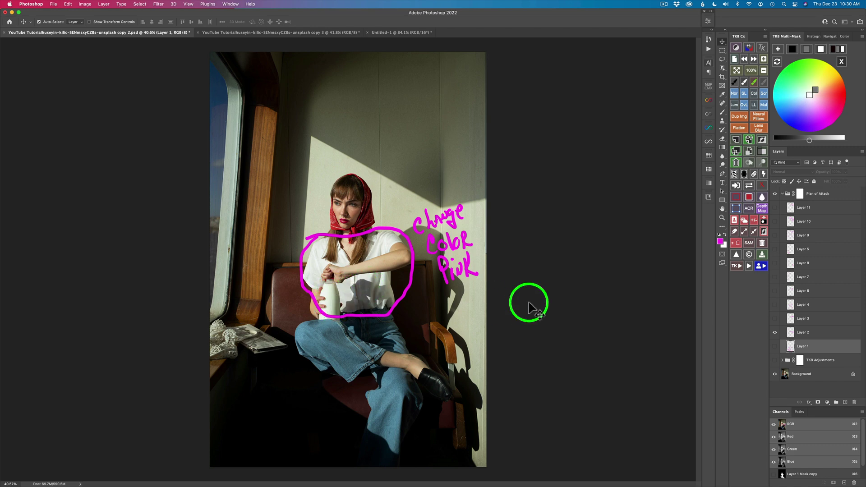
{"action": "left_click", "coordinate": [775, 333]}
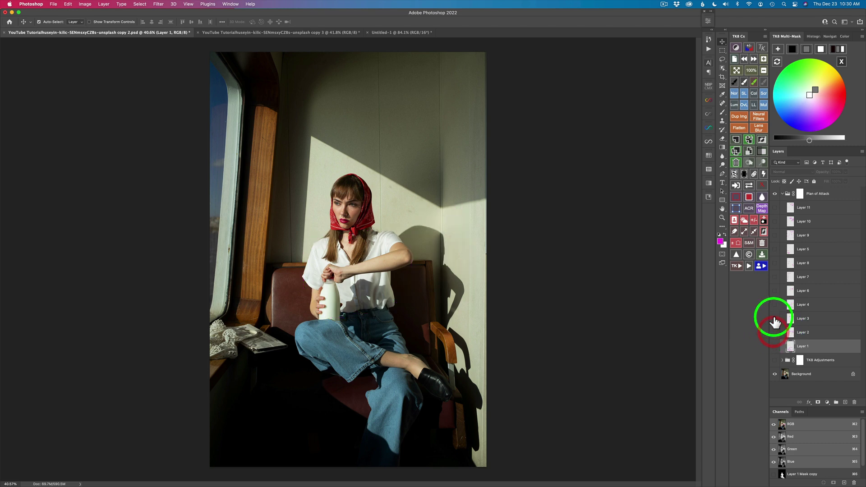
{"action": "left_click", "coordinate": [775, 319]}
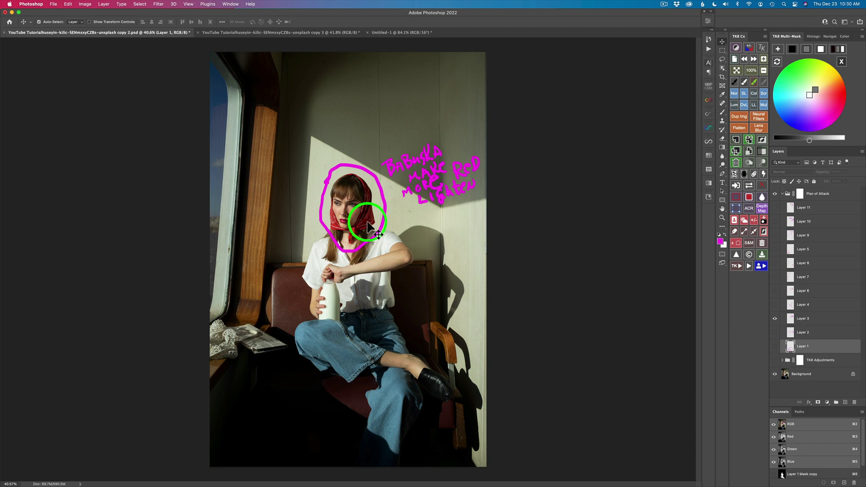
{"action": "left_click", "coordinate": [775, 318]}
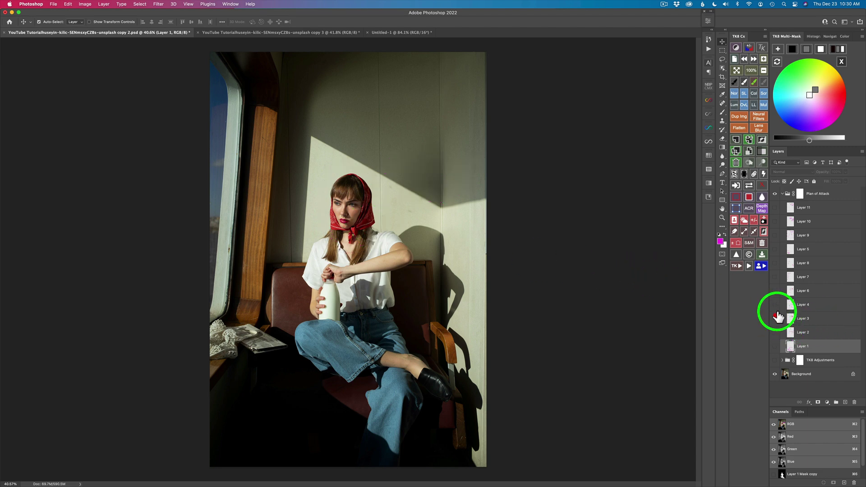
{"action": "left_click", "coordinate": [775, 305]}
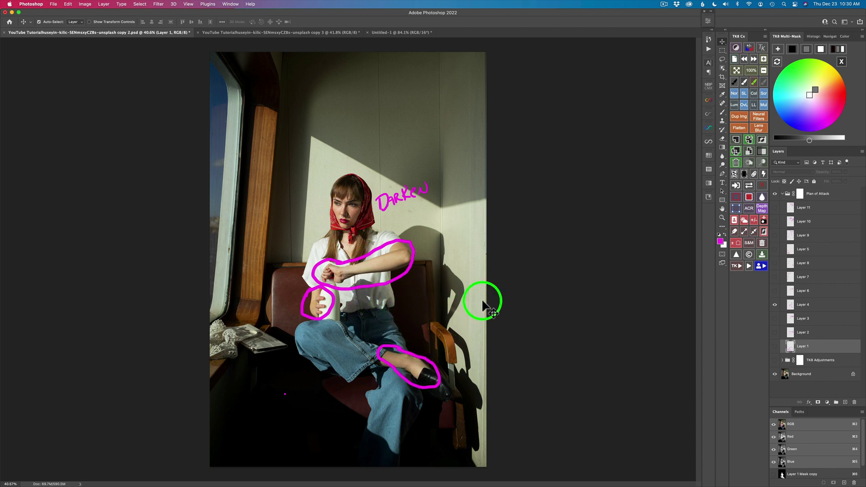
{"action": "left_click", "coordinate": [775, 305]}
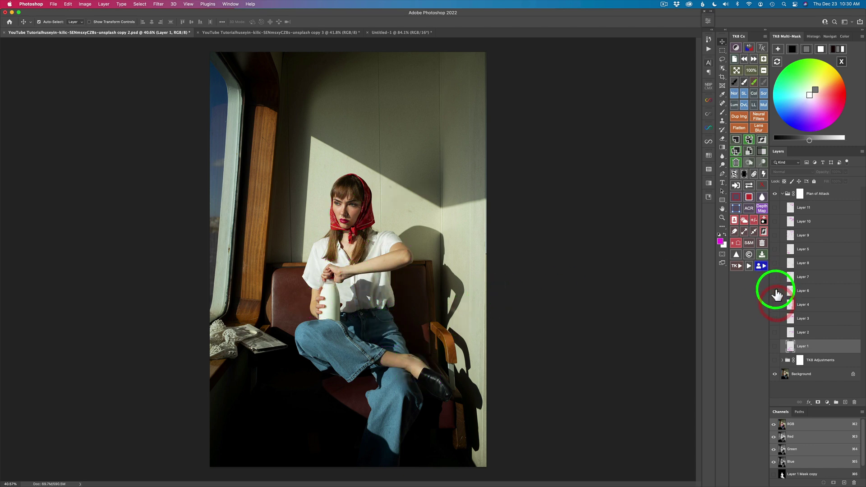
{"action": "left_click", "coordinate": [775, 290]}
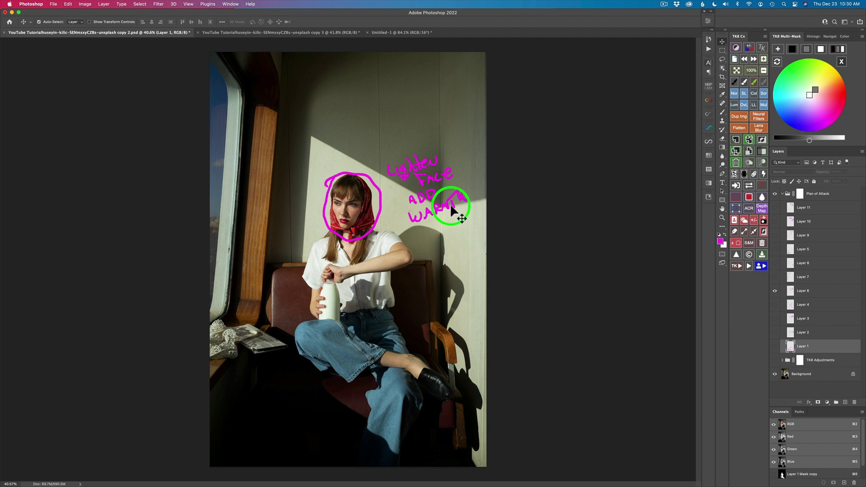
{"action": "left_click", "coordinate": [775, 290]}
- Review the remaining Plan of Attack notes for the window frame, chair arms, table items, background and color grading, one layer at a time
{"action": "left_click", "coordinate": [775, 277]}
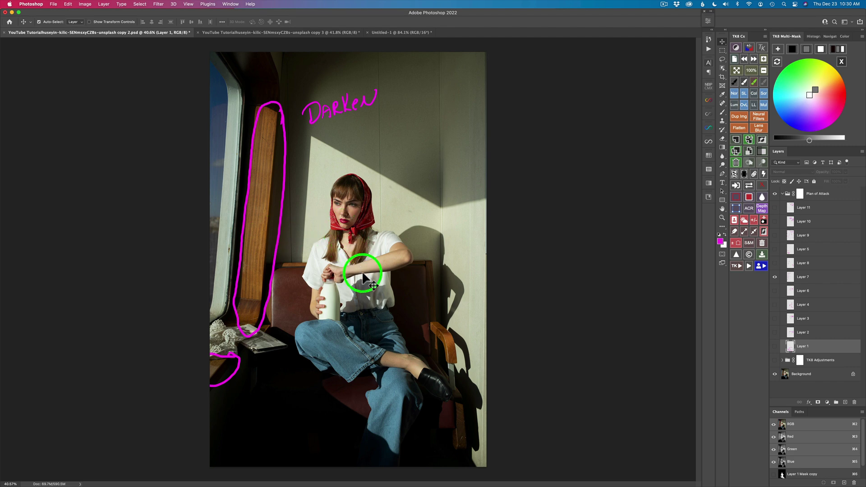
{"action": "left_click", "coordinate": [775, 277]}
{"action": "left_click", "coordinate": [775, 263]}
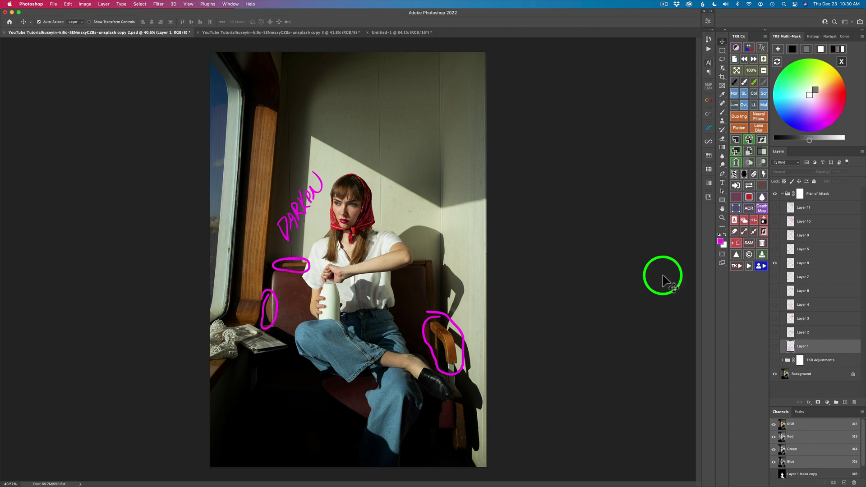
{"action": "left_click", "coordinate": [775, 263]}
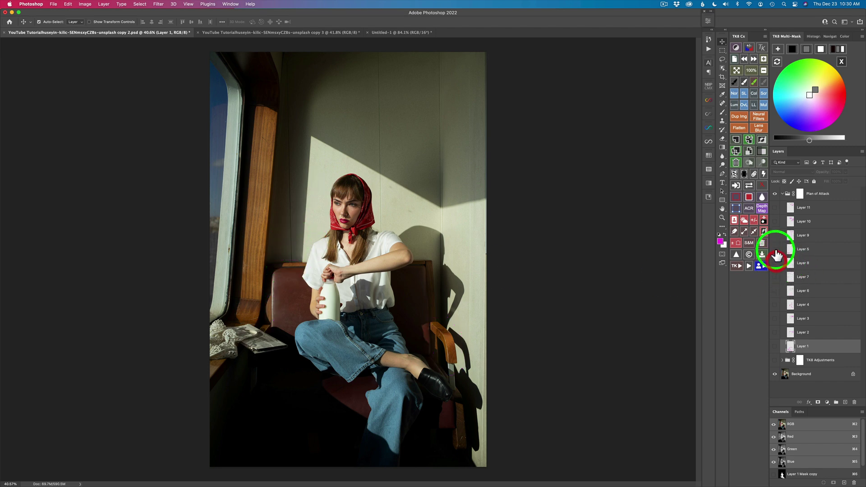
{"action": "left_click", "coordinate": [775, 249]}
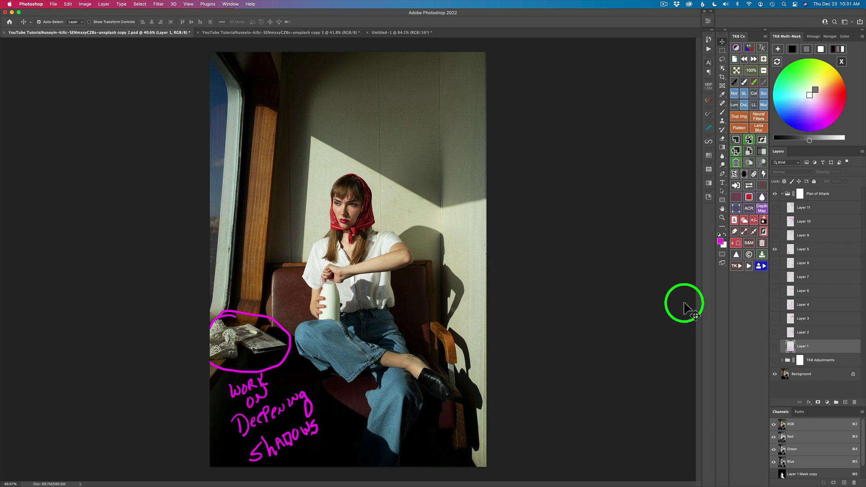
{"action": "left_click", "coordinate": [774, 248]}
{"action": "left_click", "coordinate": [774, 235]}
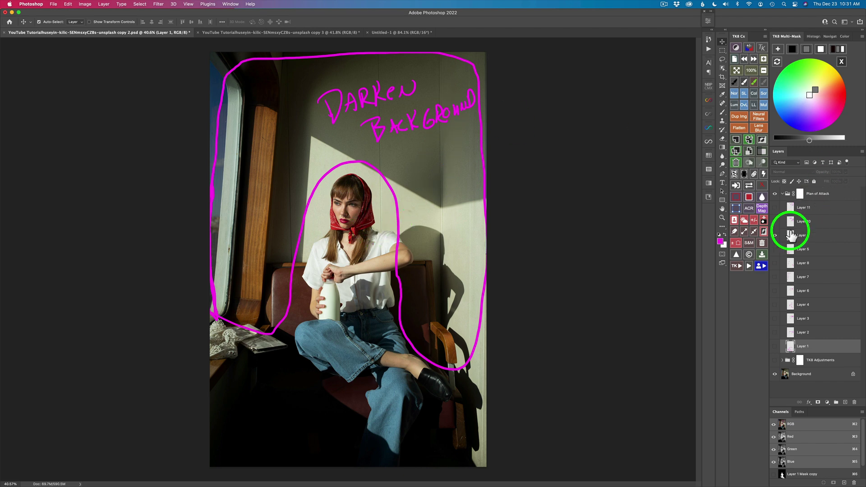
{"action": "left_click", "coordinate": [775, 233]}
{"action": "left_click", "coordinate": [775, 221]}
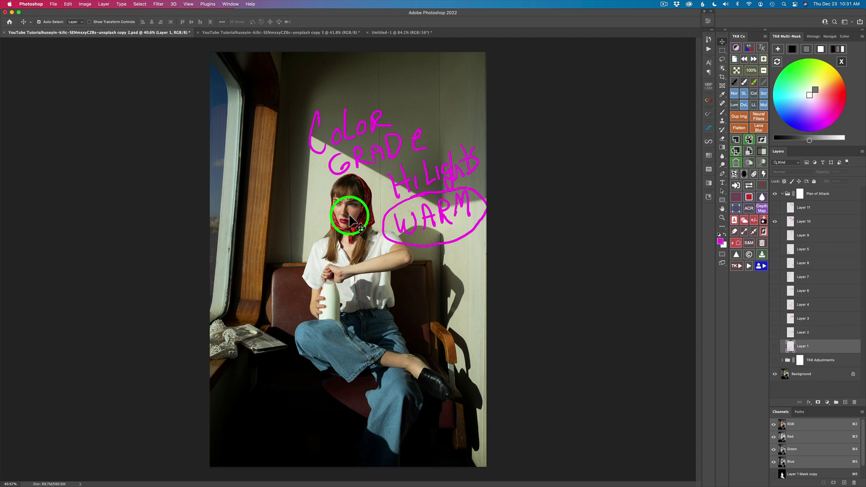
{"action": "left_click", "coordinate": [775, 222]}
{"action": "left_click", "coordinate": [775, 208]}
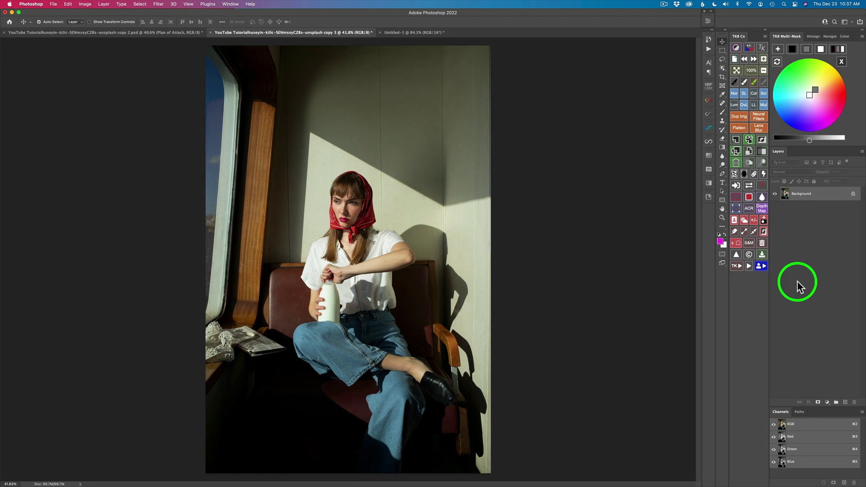
- Create a TK8 color mask from the blue of the jeans, sampling #476d80 on the sunlit knee
{"action": "left_click", "coordinate": [841, 62]}
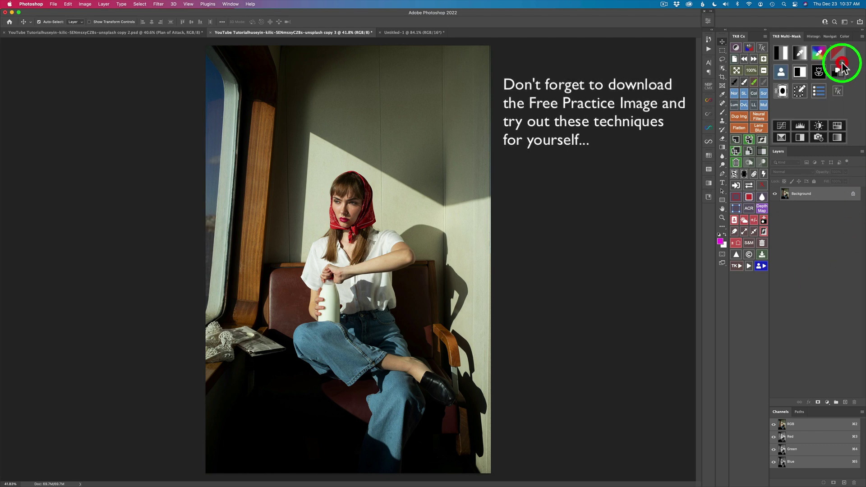
{"action": "left_click", "coordinate": [819, 54]}
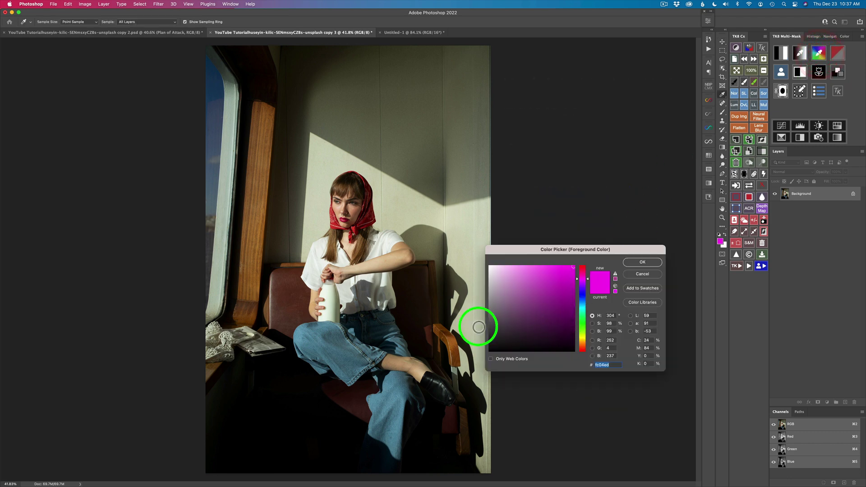
{"action": "left_click", "coordinate": [328, 344]}
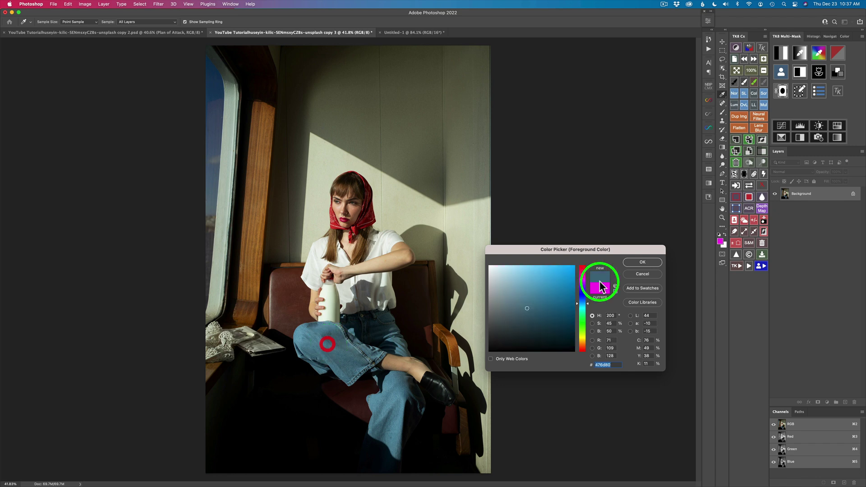
{"action": "left_click", "coordinate": [653, 263]}
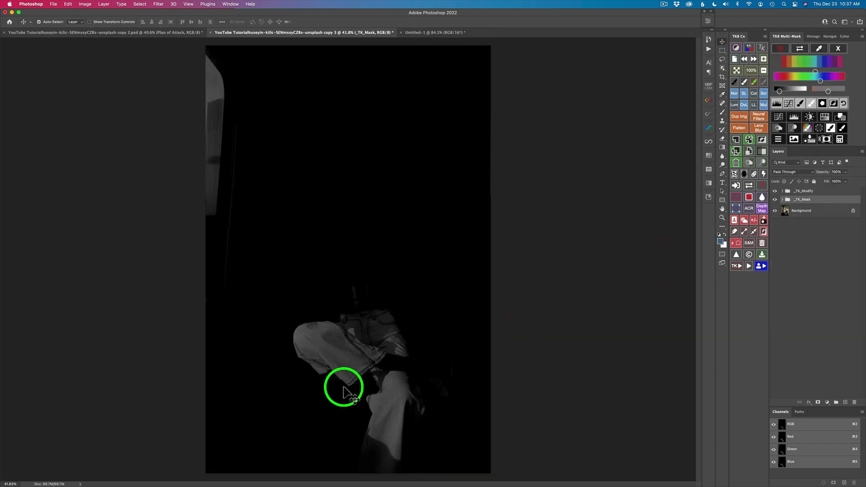
- Brighten the jeans in the color mask by raising the mask's brightness and lifting the midtones with a Levels modification
{"action": "left_click_drag", "start_coordinate": [779, 90], "coordinate": [798, 93]}
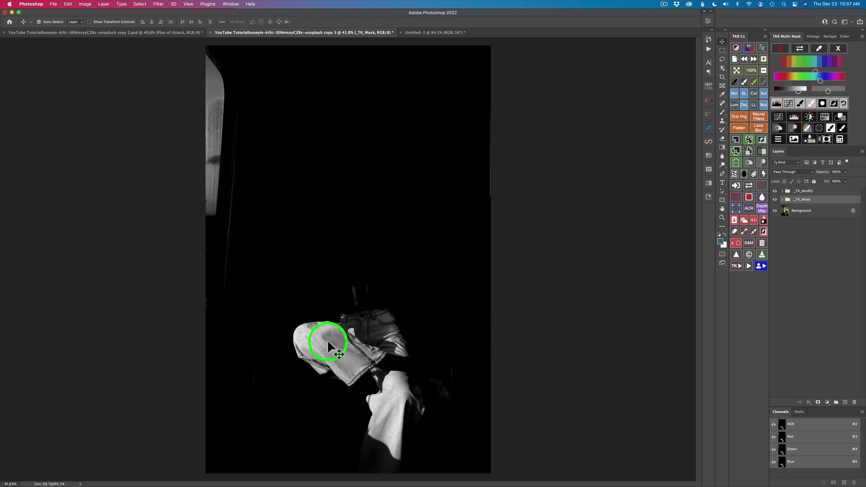
{"action": "left_click", "coordinate": [777, 104]}
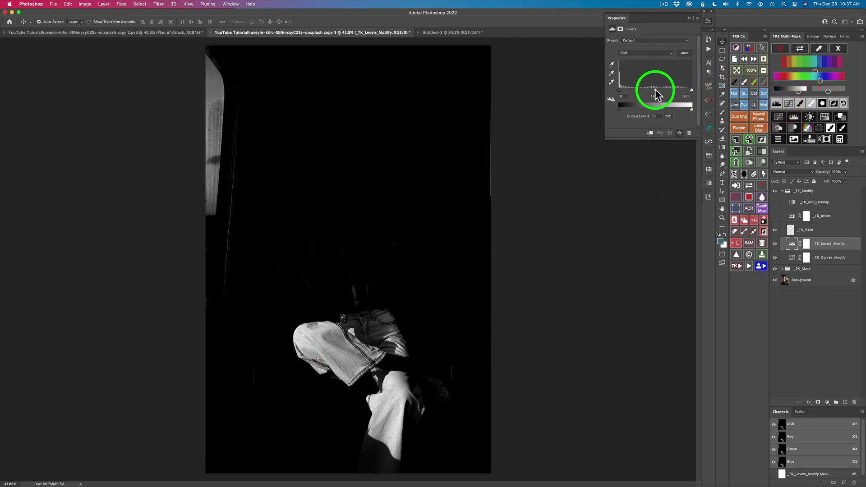
{"action": "left_click_drag", "start_coordinate": [655, 89], "coordinate": [642, 93]}
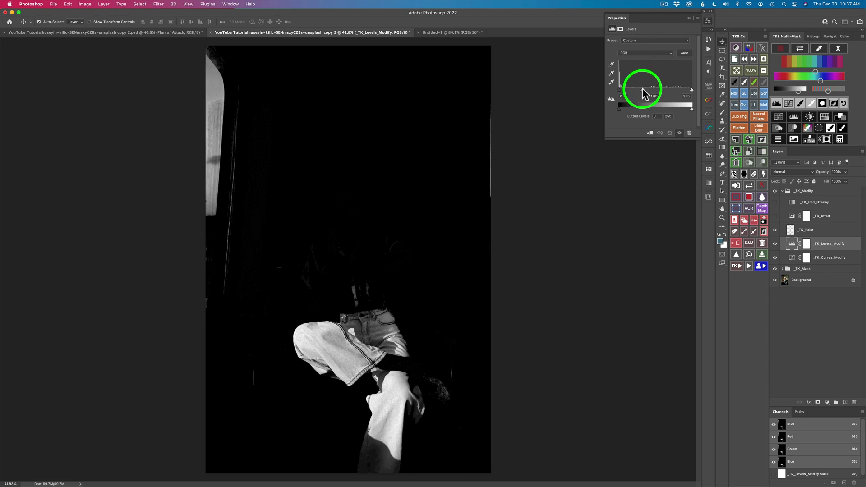
- Paint black over the window, wall and other areas outside the jeans to remove them from the mask
{"action": "left_click", "coordinate": [800, 104]}
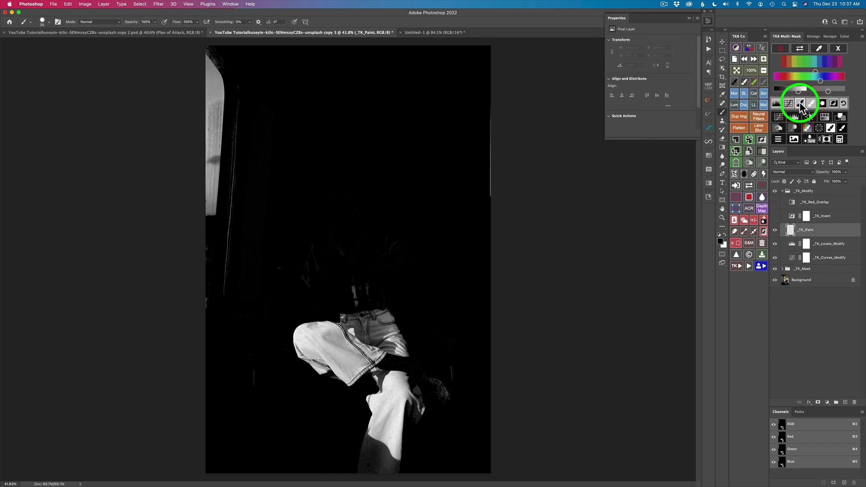
{"action": "left_click_drag", "start_coordinate": [257, 354], "coordinate": [309, 369]}
{"action": "mouse_move", "coordinate": [247, 359]}
{"action": "left_mouse_down"}
{"action": "mouse_move", "coordinate": [217, 215]}
{"action": "mouse_move", "coordinate": [222, 79]}
{"action": "mouse_move", "coordinate": [211, 117]}
{"action": "mouse_move", "coordinate": [233, 113]}
{"action": "mouse_move", "coordinate": [288, 262]}
{"action": "mouse_move", "coordinate": [297, 272]}
{"action": "mouse_move", "coordinate": [354, 271]}
{"action": "mouse_move", "coordinate": [353, 289]}
{"action": "mouse_move", "coordinate": [379, 275]}
{"action": "mouse_move", "coordinate": [388, 248]}
{"action": "mouse_move", "coordinate": [401, 250]}
{"action": "mouse_move", "coordinate": [499, 102]}
{"action": "mouse_move", "coordinate": [492, 221]}
{"action": "mouse_move", "coordinate": [448, 362]}
{"action": "mouse_move", "coordinate": [439, 358]}
{"action": "mouse_move", "coordinate": [454, 369]}
{"action": "mouse_move", "coordinate": [472, 331]}
{"action": "mouse_move", "coordinate": [488, 464]}
{"action": "mouse_move", "coordinate": [476, 399]}
{"action": "mouse_move", "coordinate": [468, 90]}
{"action": "left_mouse_up"}
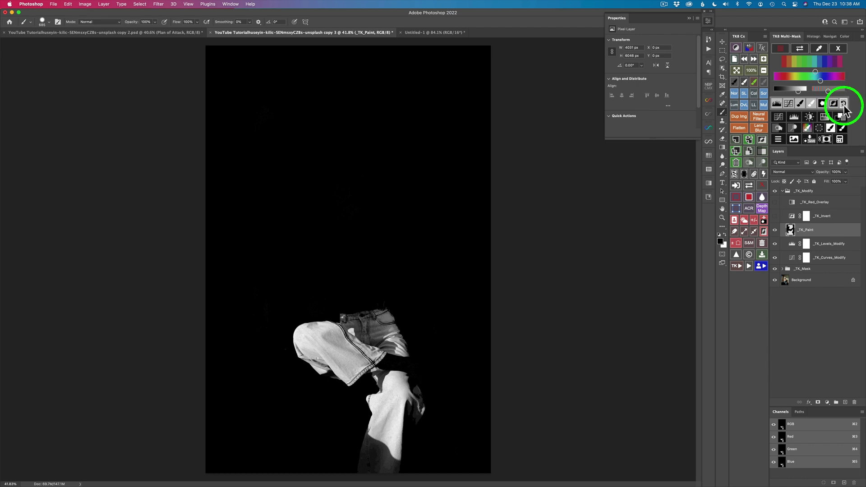
- Apply the jeans mask to a Color Grading layer, shift its midtones toward blue and darken them slightly, and compare before and after
{"action": "left_click", "coordinate": [840, 117]}
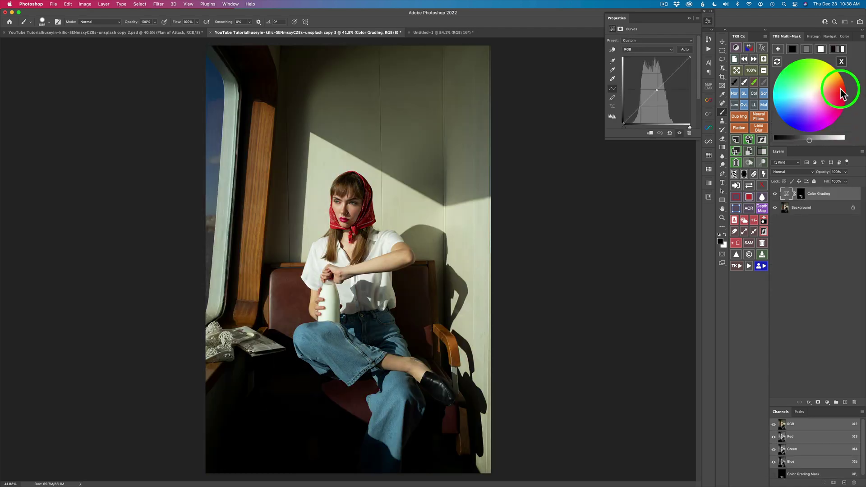
{"action": "left_click", "coordinate": [807, 48]}
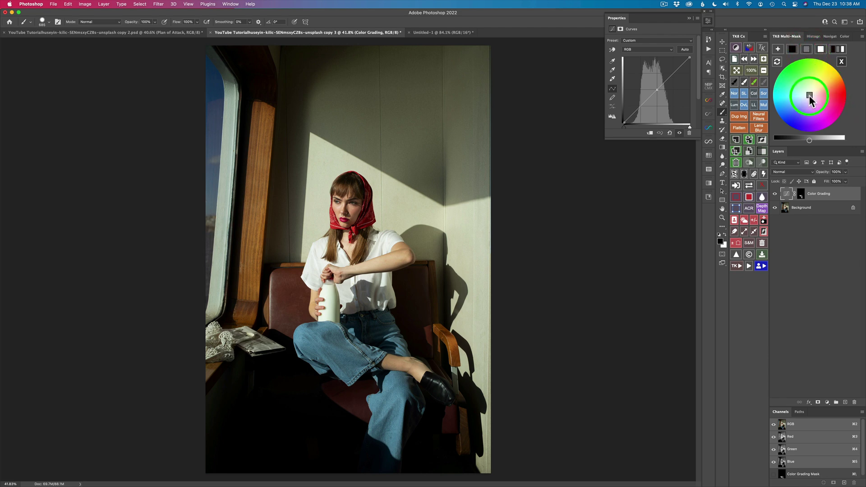
{"action": "mouse_move", "coordinate": [810, 96]}
{"action": "left_mouse_down"}
{"action": "mouse_move", "coordinate": [791, 112]}
{"action": "mouse_move", "coordinate": [808, 138]}
{"action": "mouse_move", "coordinate": [799, 141]}
{"action": "left_mouse_up"}
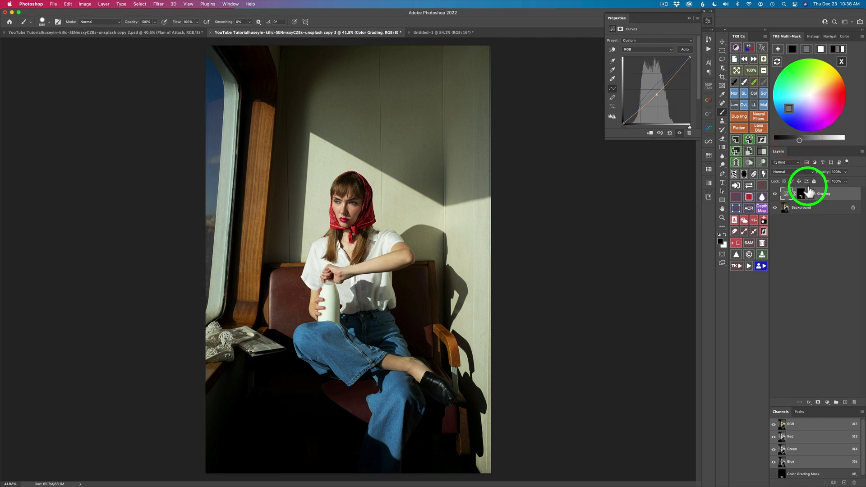
{"action": "left_click", "coordinate": [775, 194]}
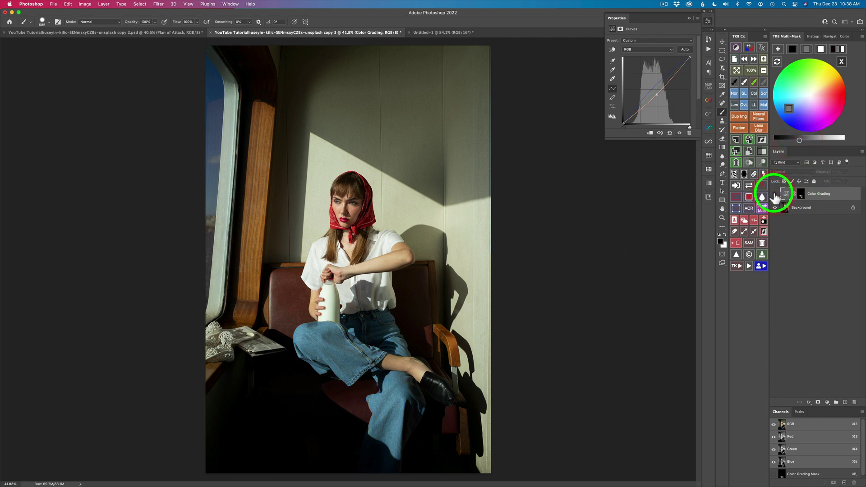
{"action": "left_click", "coordinate": [774, 194]}
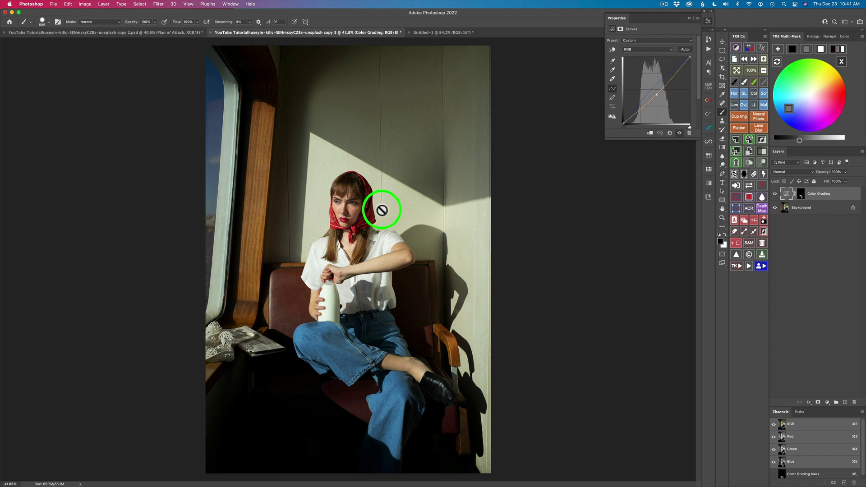
- Create a TK8 color mask from the red of the headscarf, sampling #710b07 beside the cheek
{"action": "left_click", "coordinate": [840, 61]}
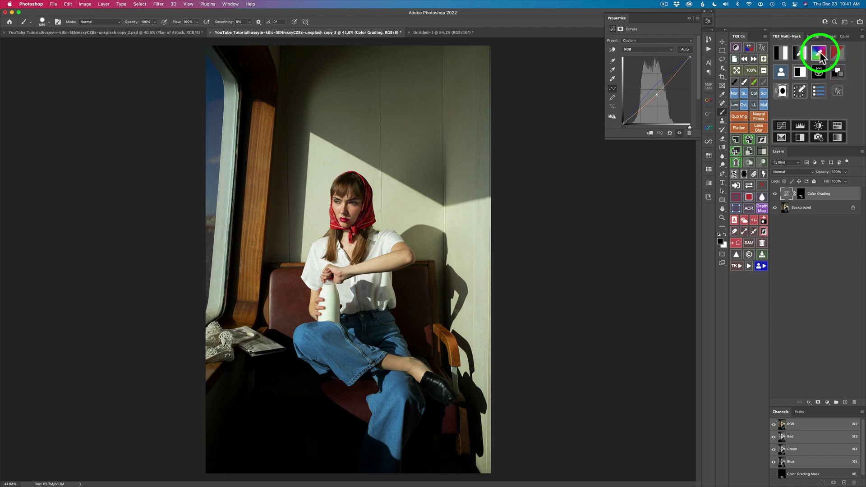
{"action": "left_click", "coordinate": [820, 55]}
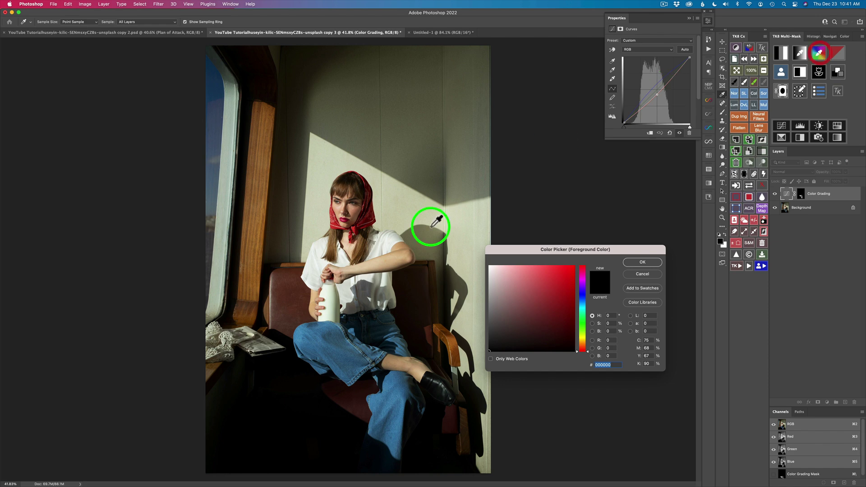
{"action": "left_click", "coordinate": [365, 218]}
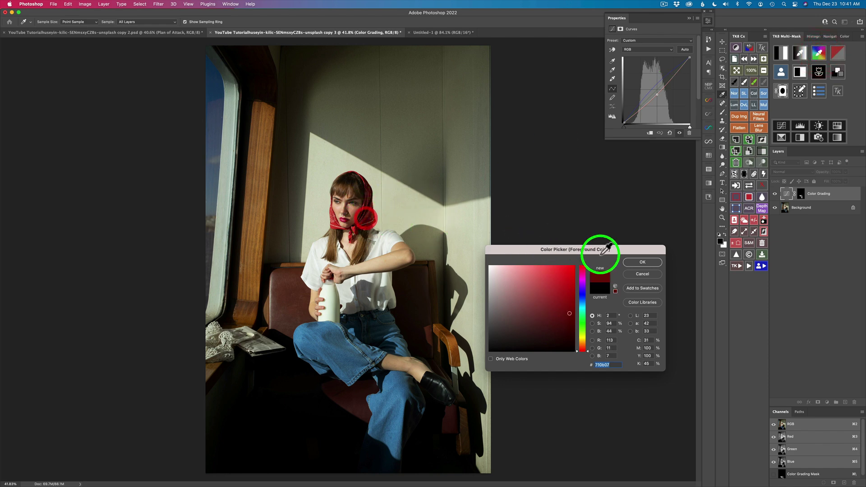
{"action": "left_click", "coordinate": [632, 264]}
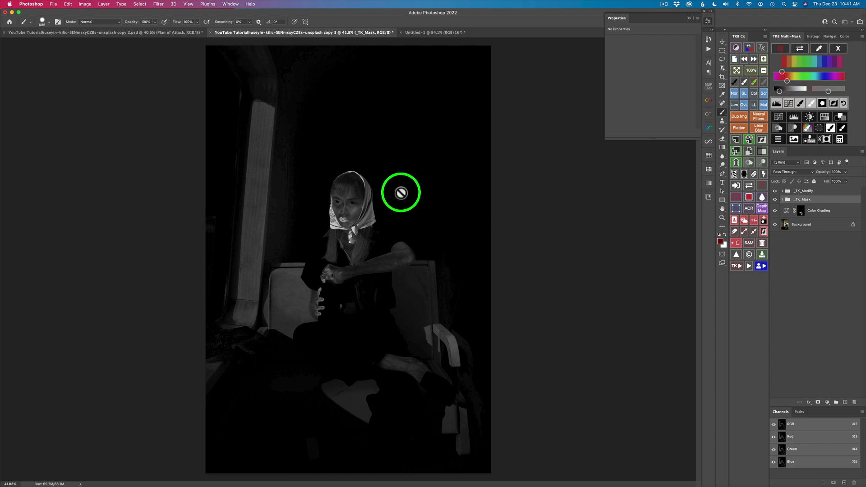
- Shift the scarf mask's hue slightly to suppress the skin and wood, and raise the mask's brightness moderately
{"action": "left_click_drag", "start_coordinate": [786, 80], "coordinate": [784, 82]}
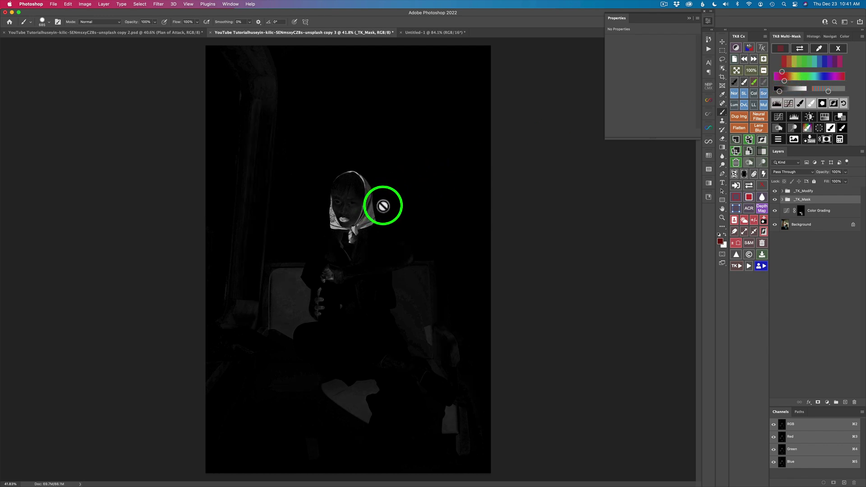
{"action": "left_click_drag", "start_coordinate": [784, 90], "coordinate": [797, 91]}
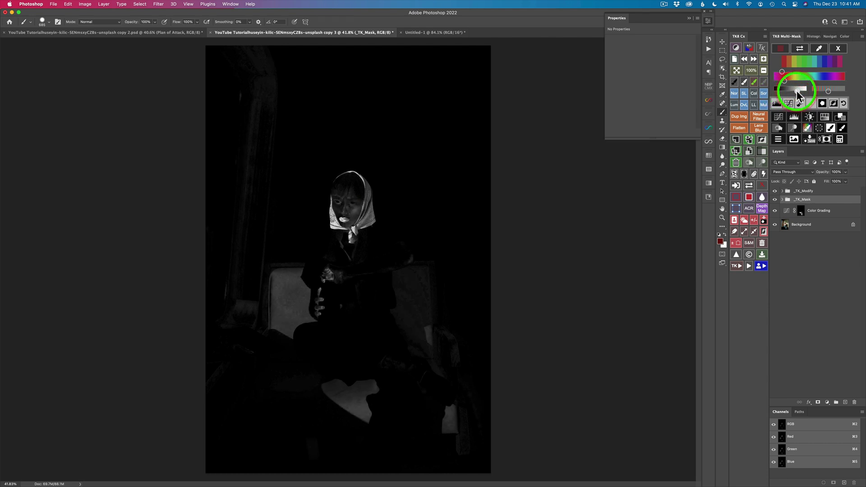
{"action": "left_click", "coordinate": [789, 90]}
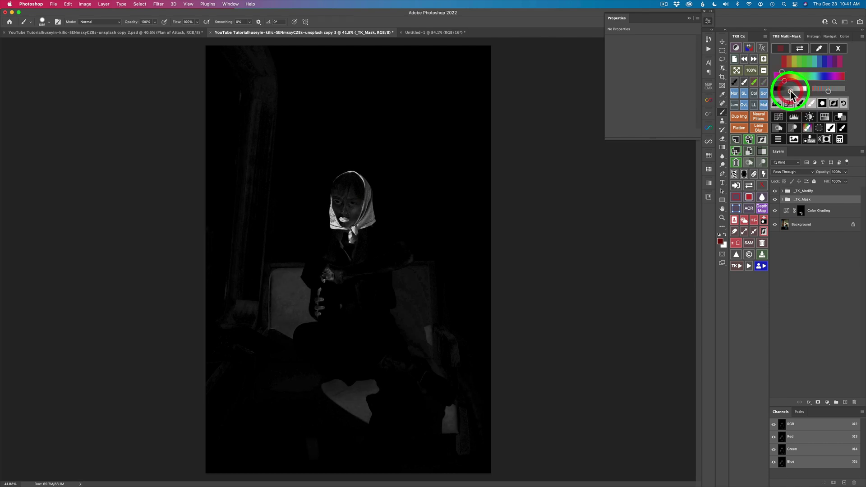
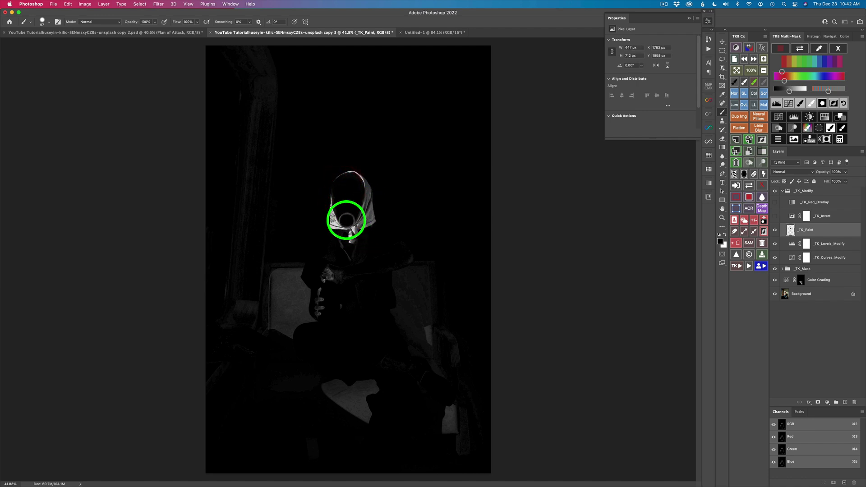
- Paint black with a smaller brush around the scarf's knot and along its inner edge to clean up the mask
{"action": "scroll", "coordinate": [328, 253], "scroll_direction": "up", "scroll_amount": 5}
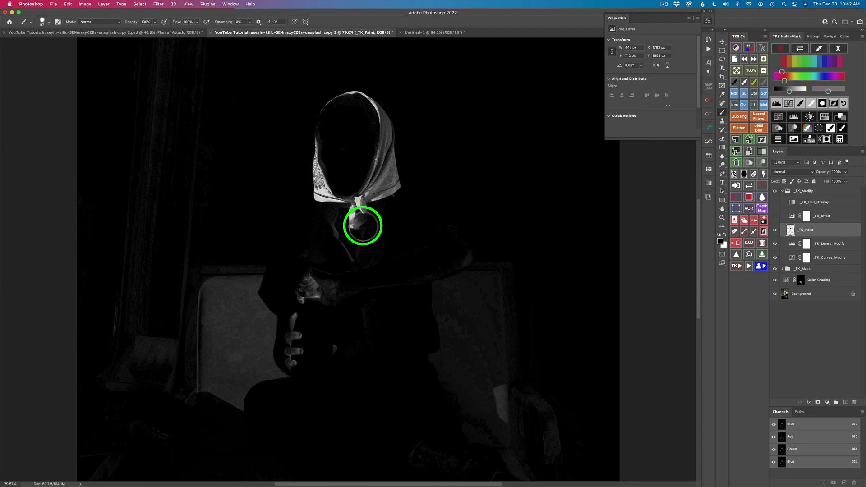
{"action": "left_click_drag", "start_coordinate": [362, 222], "coordinate": [367, 218]}
{"action": "key", "text": "bracketleft"}
{"action": "key", "text": "bracketleft"}
{"action": "key", "text": "bracketleft"}
{"action": "key", "text": "bracketleft"}
{"action": "left_click", "coordinate": [353, 231]}
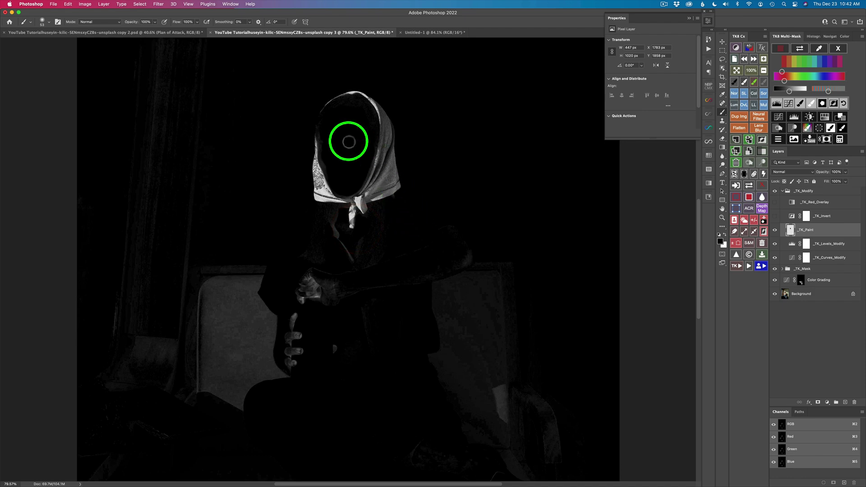
{"action": "mouse_move", "coordinate": [322, 149]}
{"action": "left_mouse_down"}
{"action": "mouse_move", "coordinate": [325, 160]}
{"action": "mouse_move", "coordinate": [328, 151]}
{"action": "left_mouse_up"}
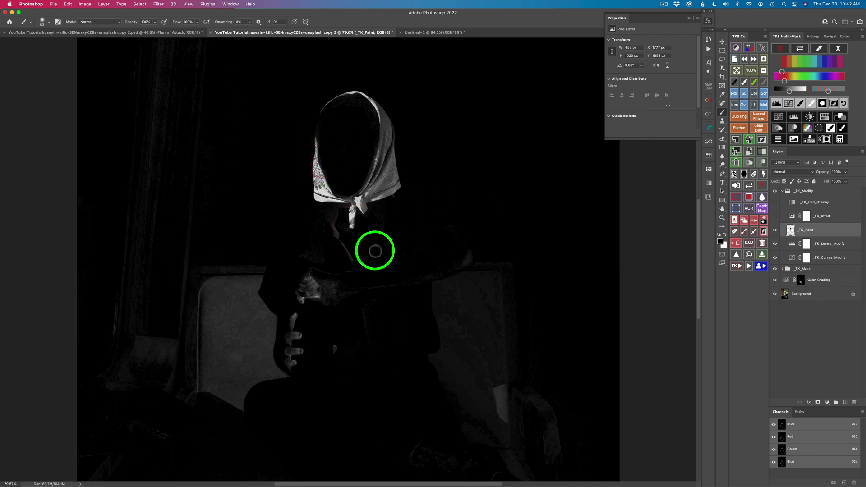
{"action": "scroll", "coordinate": [376, 251], "scroll_direction": "down", "scroll_amount": 5}
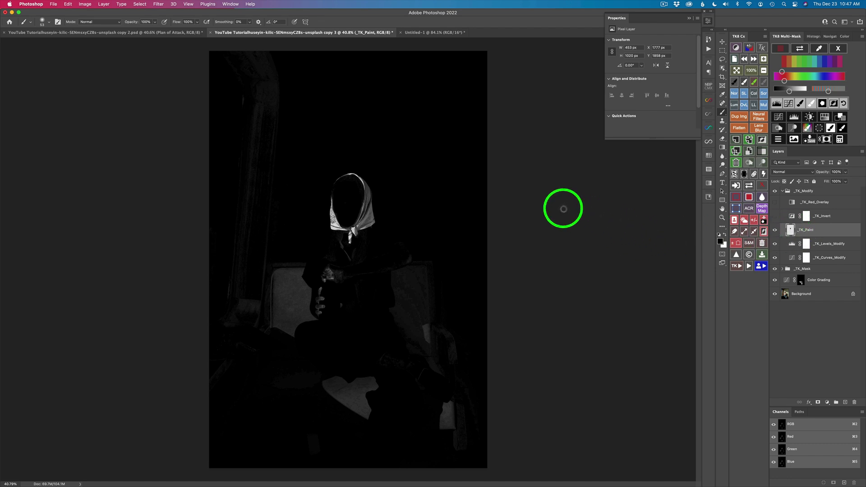
- Lasso the areas of the mask away from the scarf, fill them with black at 100% opacity, and deselect
{"action": "key", "text": "l"}
{"action": "mouse_move", "coordinate": [325, 51]}
{"action": "left_mouse_down"}
{"action": "mouse_move", "coordinate": [297, 143]}
{"action": "mouse_move", "coordinate": [301, 219]}
{"action": "mouse_move", "coordinate": [311, 231]}
{"action": "mouse_move", "coordinate": [343, 231]}
{"action": "mouse_move", "coordinate": [361, 253]}
{"action": "mouse_move", "coordinate": [429, 230]}
{"action": "mouse_move", "coordinate": [498, 240]}
{"action": "mouse_move", "coordinate": [525, 304]}
{"action": "mouse_move", "coordinate": [517, 407]}
{"action": "mouse_move", "coordinate": [484, 479]}
{"action": "mouse_move", "coordinate": [196, 466]}
{"action": "mouse_move", "coordinate": [156, 402]}
{"action": "mouse_move", "coordinate": [169, 89]}
{"action": "mouse_move", "coordinate": [184, 49]}
{"action": "mouse_move", "coordinate": [211, 35]}
{"action": "mouse_move", "coordinate": [361, 47]}
{"action": "left_mouse_up"}
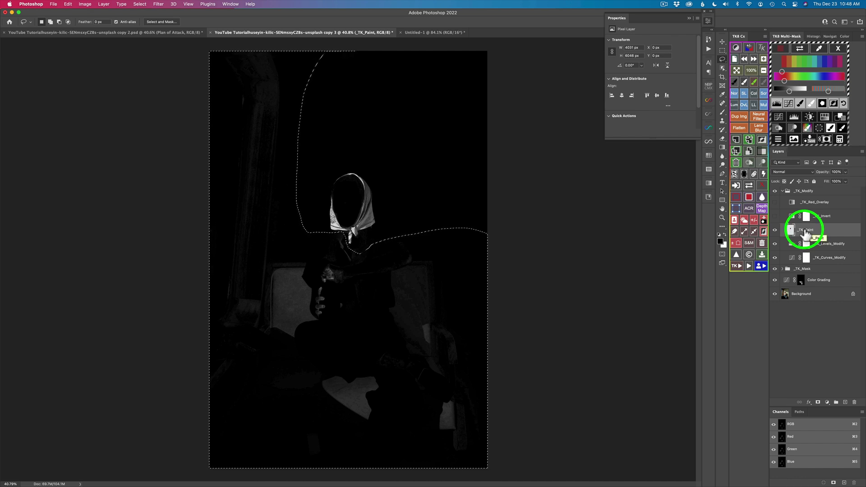
{"action": "left_click", "coordinate": [750, 200]}
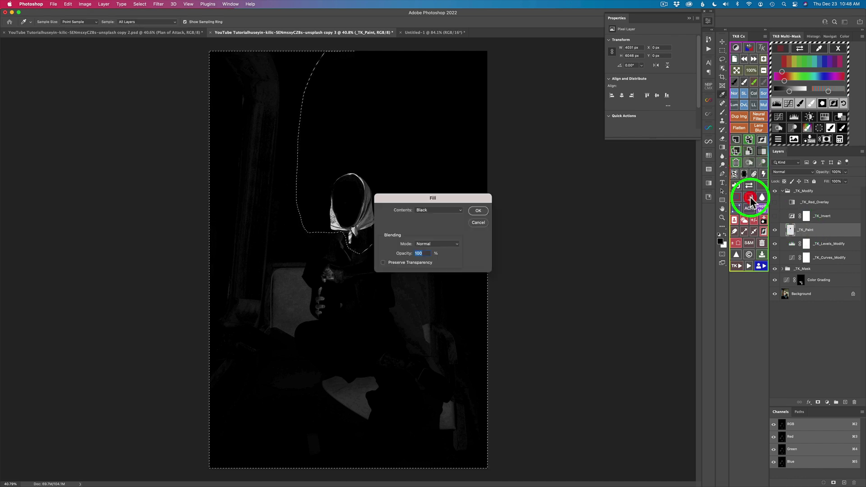
{"action": "left_click", "coordinate": [478, 211]}
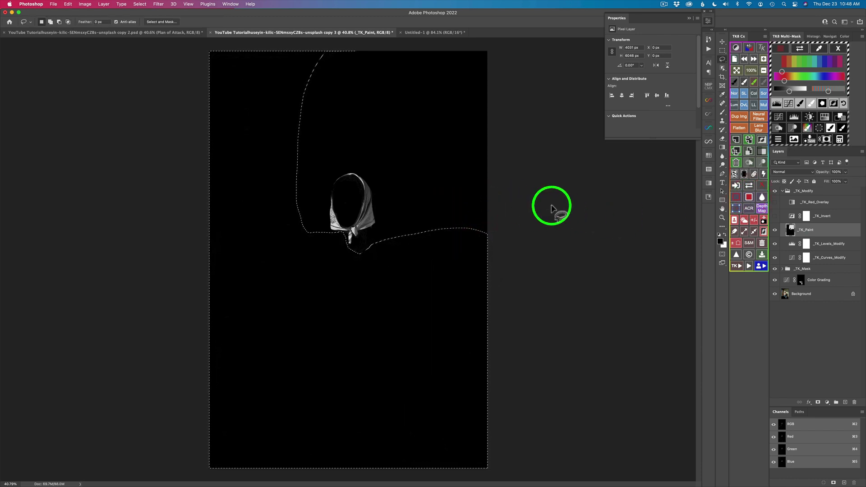
{"action": "left_click", "coordinate": [753, 220]}
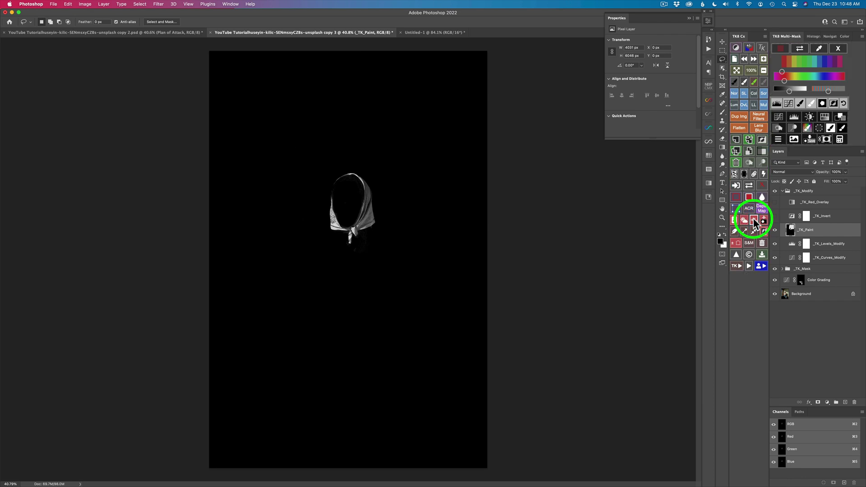
- Apply the scarf mask to a new Color Grading layer, shift its midtones strongly toward red and brighten them
{"action": "left_click", "coordinate": [841, 119]}
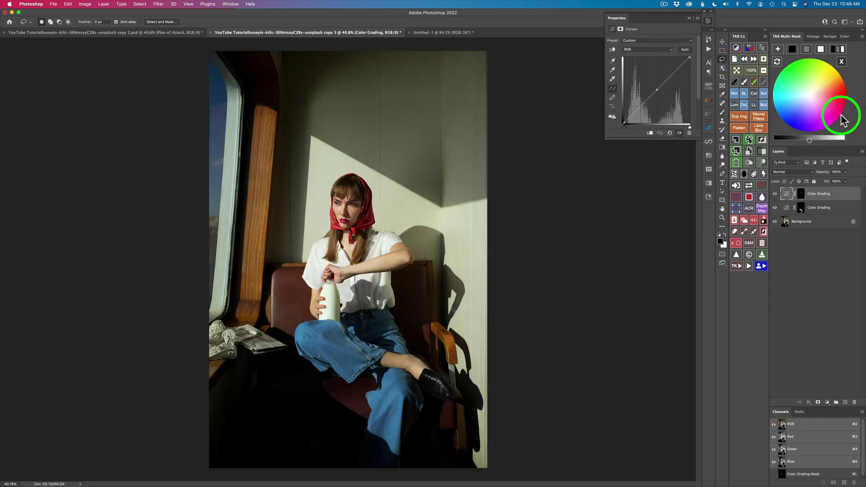
{"action": "left_click", "coordinate": [807, 48]}
{"action": "left_click_drag", "start_coordinate": [810, 94], "coordinate": [841, 90]}
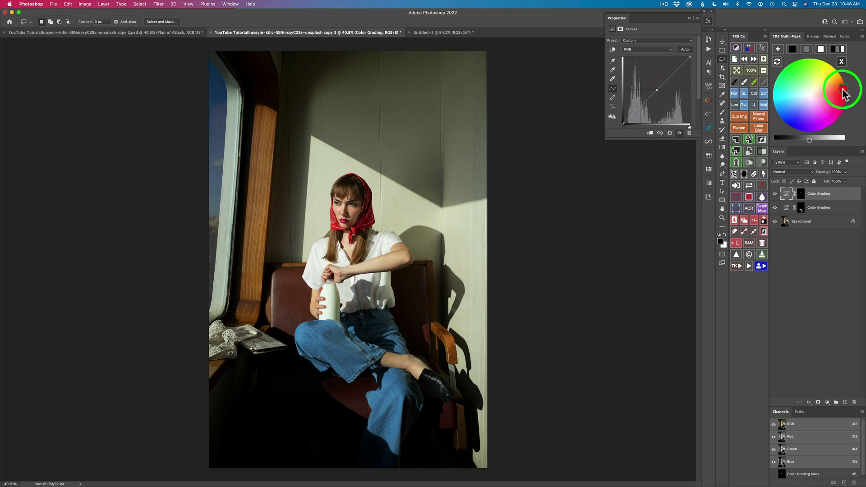
{"action": "left_click_drag", "start_coordinate": [810, 142], "coordinate": [837, 140]}
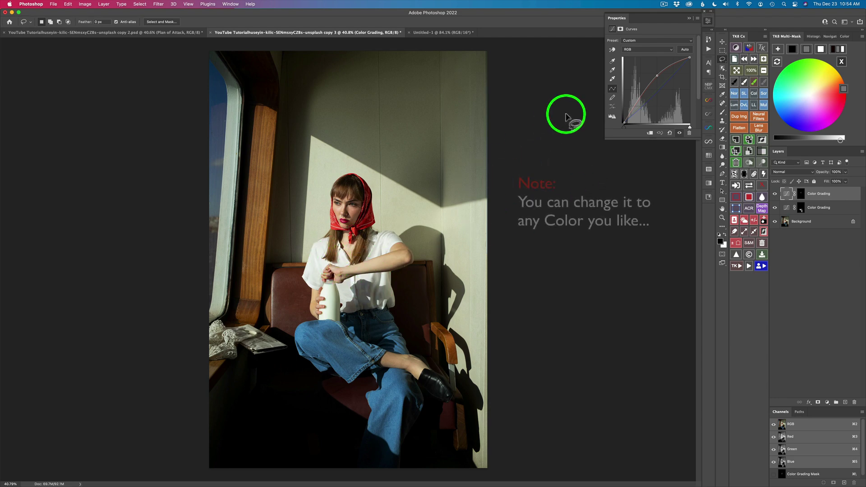
- Select the sunlit parts of the white shirt with the Object Selection tool in Lasso mode, adding the lower front and the far shoulder
{"action": "left_click", "coordinate": [722, 67]}
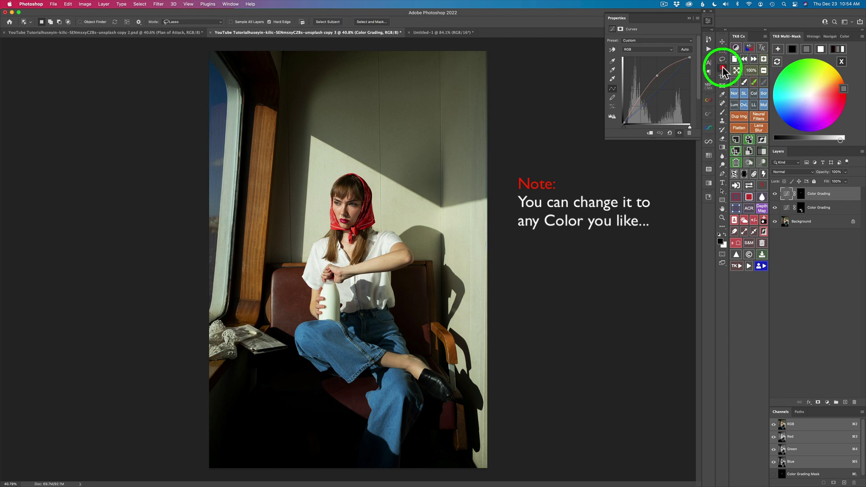
{"action": "left_click", "coordinate": [221, 22]}
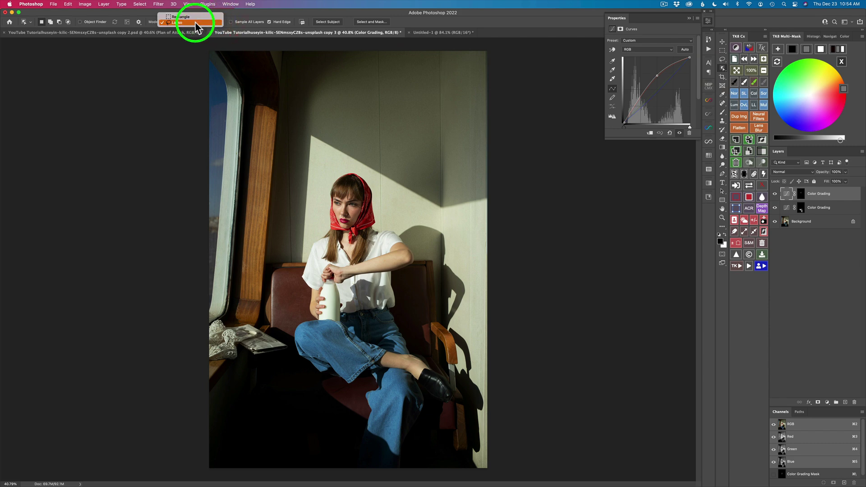
{"action": "left_click", "coordinate": [195, 23]}
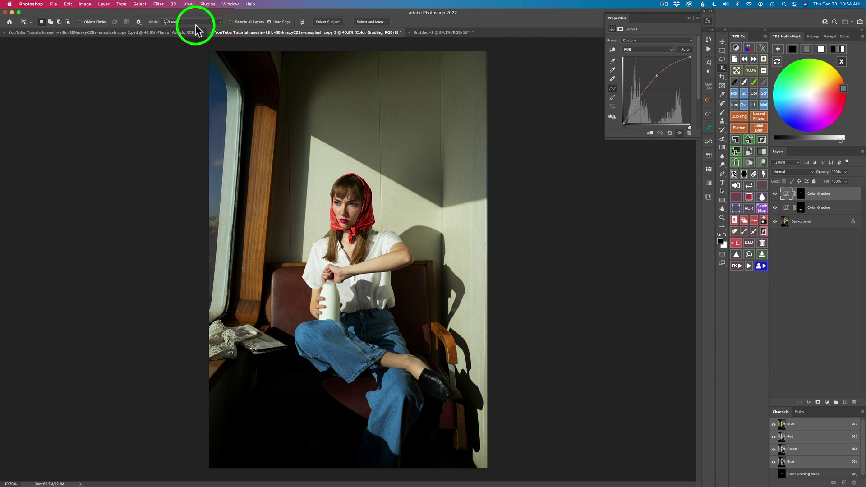
{"action": "mouse_move", "coordinate": [321, 236]}
{"action": "left_mouse_down"}
{"action": "mouse_move", "coordinate": [300, 273]}
{"action": "mouse_move", "coordinate": [310, 289]}
{"action": "mouse_move", "coordinate": [323, 286]}
{"action": "mouse_move", "coordinate": [326, 265]}
{"action": "mouse_move", "coordinate": [350, 262]}
{"action": "mouse_move", "coordinate": [340, 239]}
{"action": "mouse_move", "coordinate": [337, 261]}
{"action": "mouse_move", "coordinate": [323, 259]}
{"action": "mouse_move", "coordinate": [329, 242]}
{"action": "mouse_move", "coordinate": [317, 238]}
{"action": "mouse_move", "coordinate": [296, 285]}
{"action": "mouse_move", "coordinate": [323, 263]}
{"action": "left_mouse_up"}
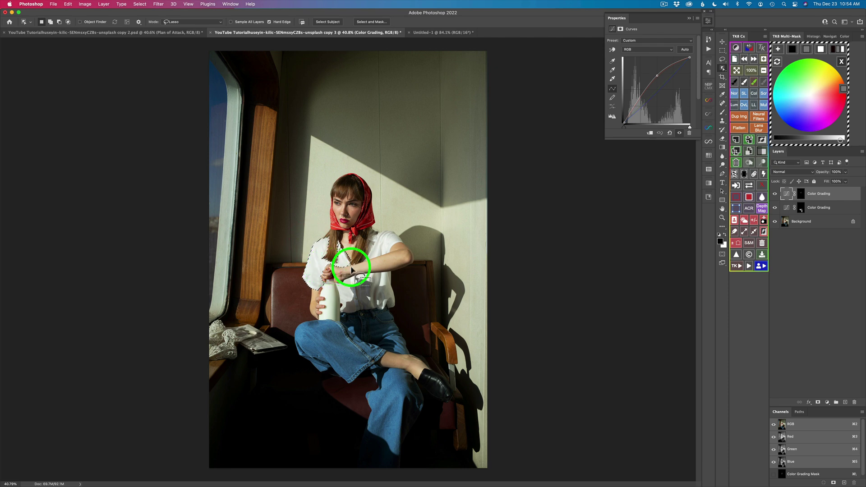
{"action": "key", "text": "shift"}
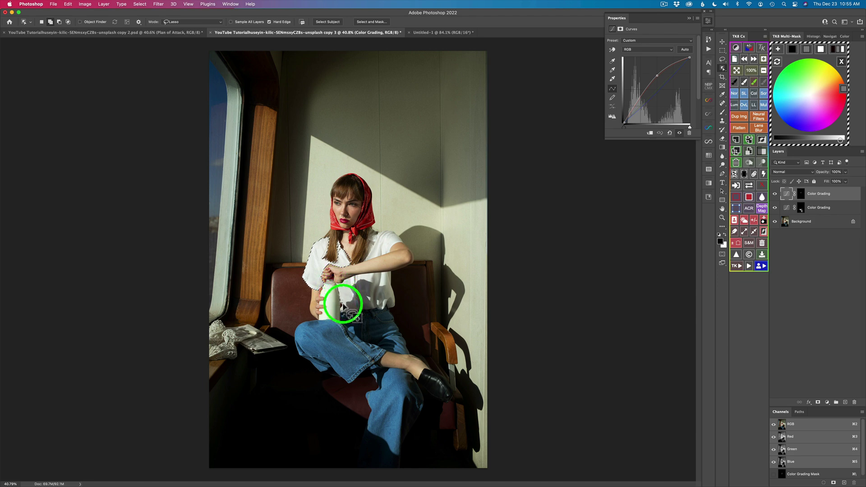
{"action": "mouse_move", "coordinate": [341, 313]}
{"action": "left_mouse_down"}
{"action": "mouse_move", "coordinate": [397, 301]}
{"action": "mouse_move", "coordinate": [391, 274]}
{"action": "mouse_move", "coordinate": [377, 276]}
{"action": "left_mouse_up"}
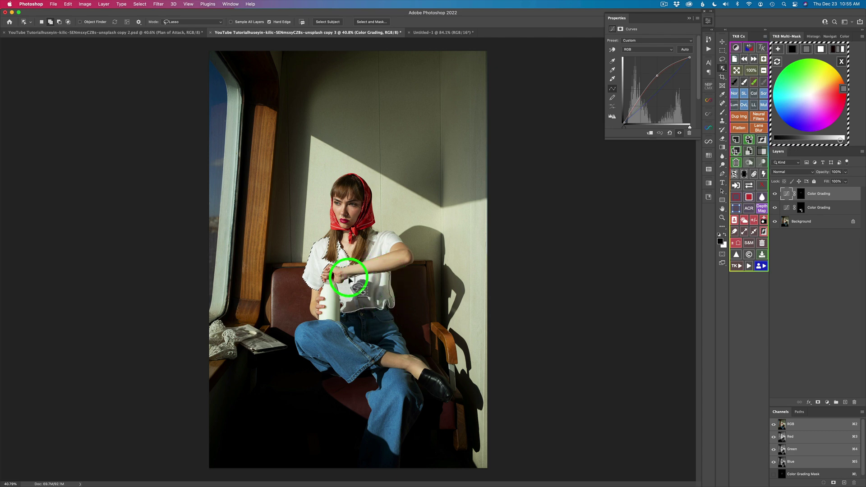
{"action": "mouse_move", "coordinate": [337, 285]}
{"action": "left_mouse_down"}
{"action": "mouse_move", "coordinate": [362, 302]}
{"action": "mouse_move", "coordinate": [367, 291]}
{"action": "mouse_move", "coordinate": [370, 300]}
{"action": "mouse_move", "coordinate": [344, 300]}
{"action": "mouse_move", "coordinate": [342, 309]}
{"action": "mouse_move", "coordinate": [378, 258]}
{"action": "left_mouse_up"}
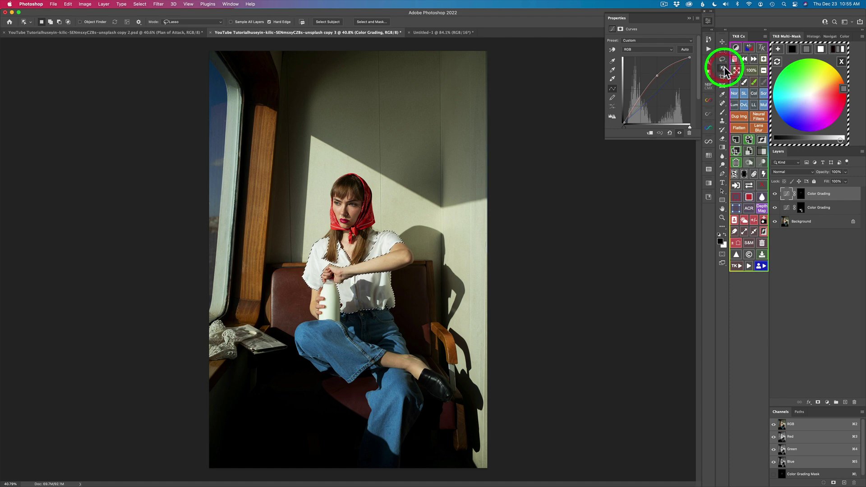
{"action": "left_click", "coordinate": [742, 74]}
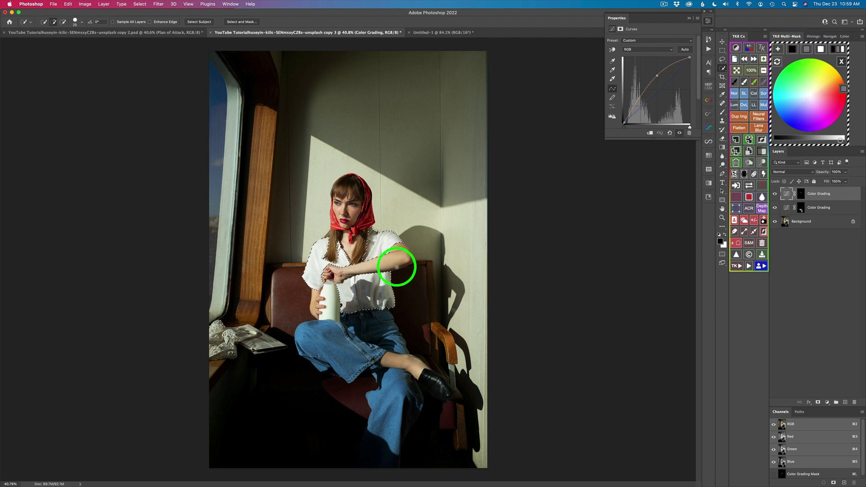
- Add a Color Grading layer masked by the shirt selection, and view its mask before returning to the image
{"action": "left_click", "coordinate": [778, 49]}
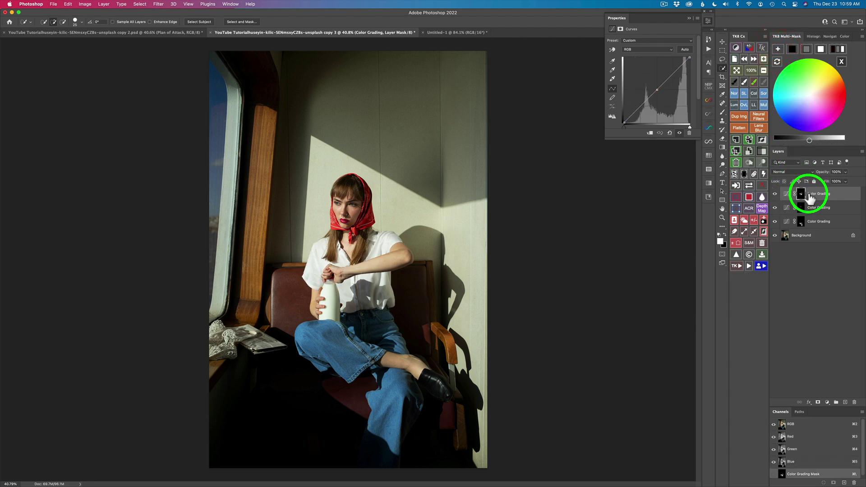
{"action": "left_click", "coordinate": [750, 187]}
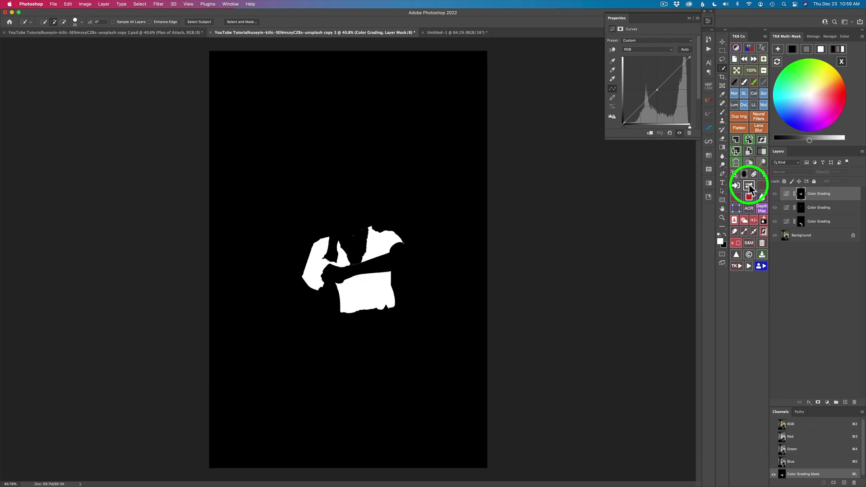
{"action": "left_click", "coordinate": [750, 187]}
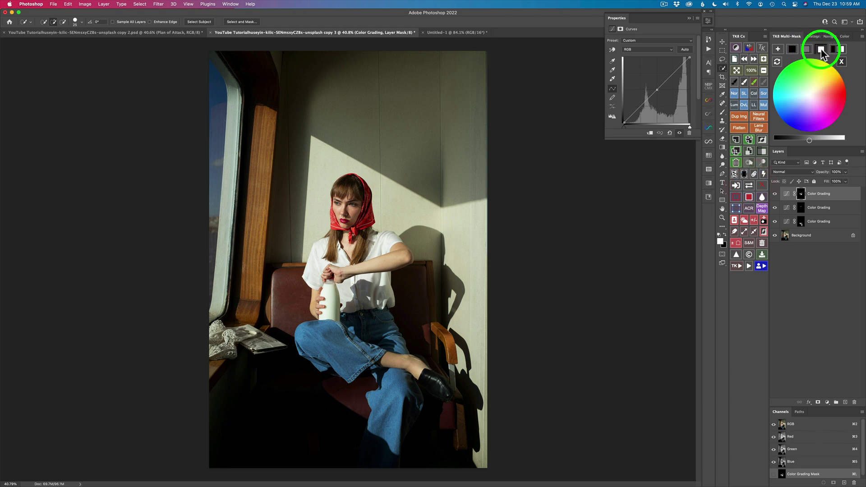
- Tint the shirt pink by shifting its highlights and midtones toward magenta and fine-tuning the brightness of both ranges
{"action": "left_click", "coordinate": [821, 111]}
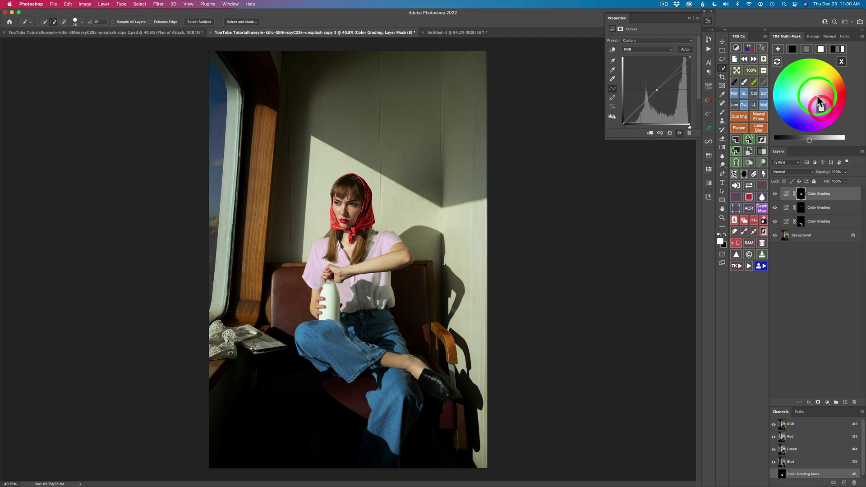
{"action": "left_click_drag", "start_coordinate": [809, 141], "coordinate": [806, 141]}
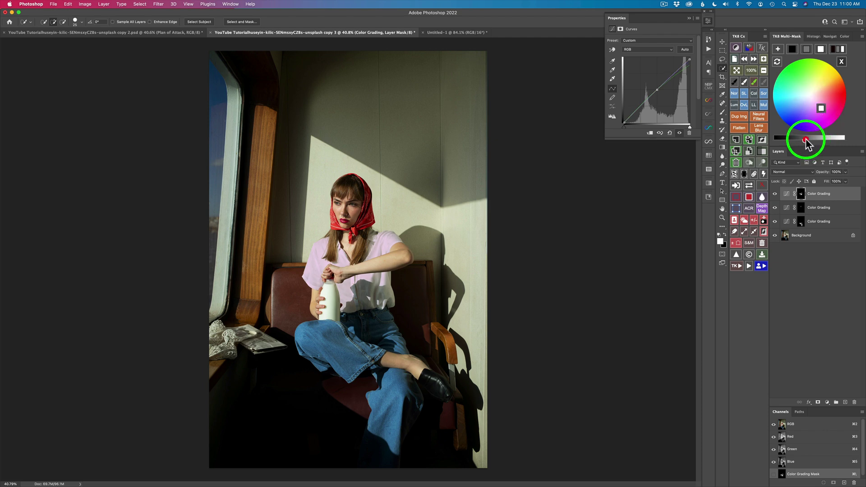
{"action": "left_click", "coordinate": [807, 49]}
{"action": "left_click_drag", "start_coordinate": [813, 99], "coordinate": [823, 113]}
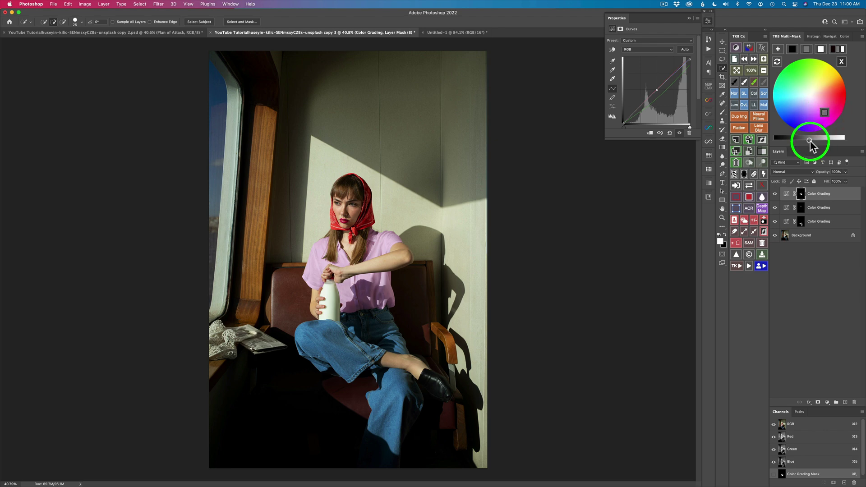
{"action": "left_click_drag", "start_coordinate": [819, 141], "coordinate": [815, 141]}
{"action": "left_click_drag", "start_coordinate": [808, 142], "coordinate": [809, 142]}
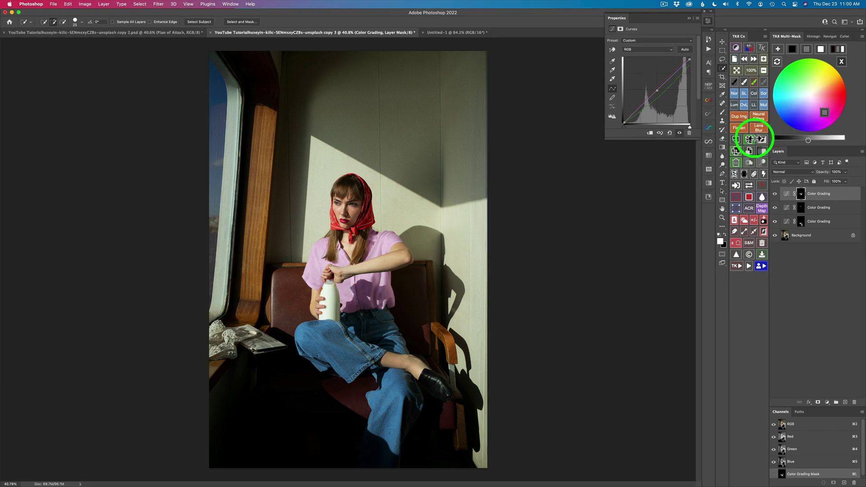
- Open the shirt layer's mask for adjustment and display the mask itself in black and white
{"action": "scroll", "coordinate": [350, 260], "scroll_direction": "up", "scroll_amount": 8}
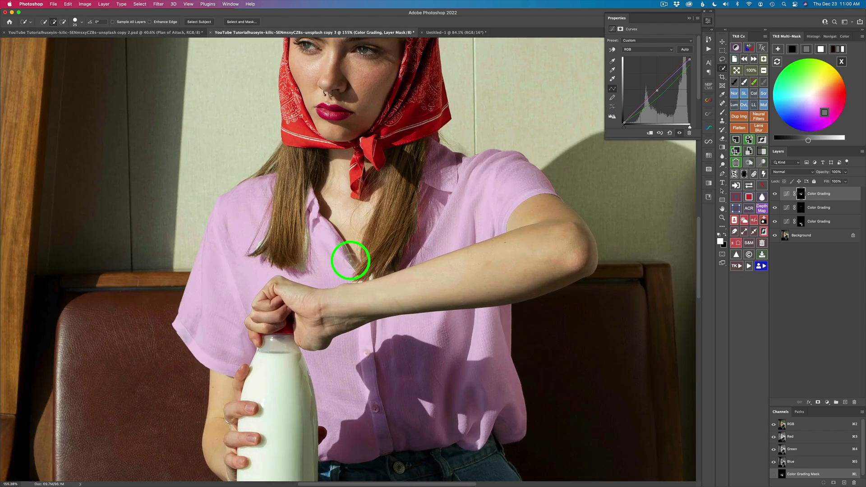
{"action": "scroll", "coordinate": [350, 260], "scroll_direction": "down", "scroll_amount": 3}
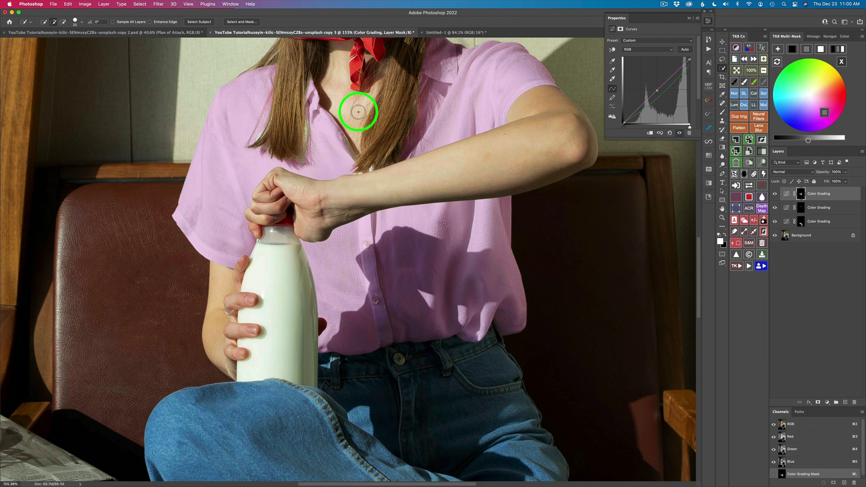
{"action": "left_click", "coordinate": [840, 50]}
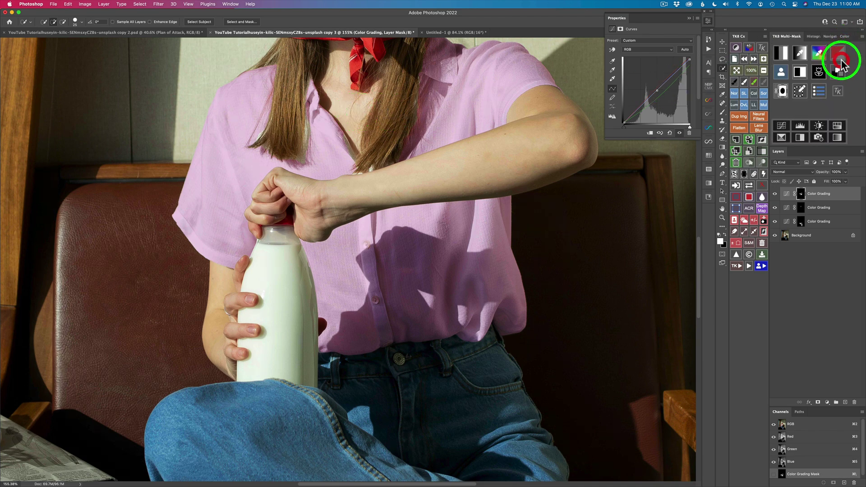
{"action": "left_click", "coordinate": [783, 91]}
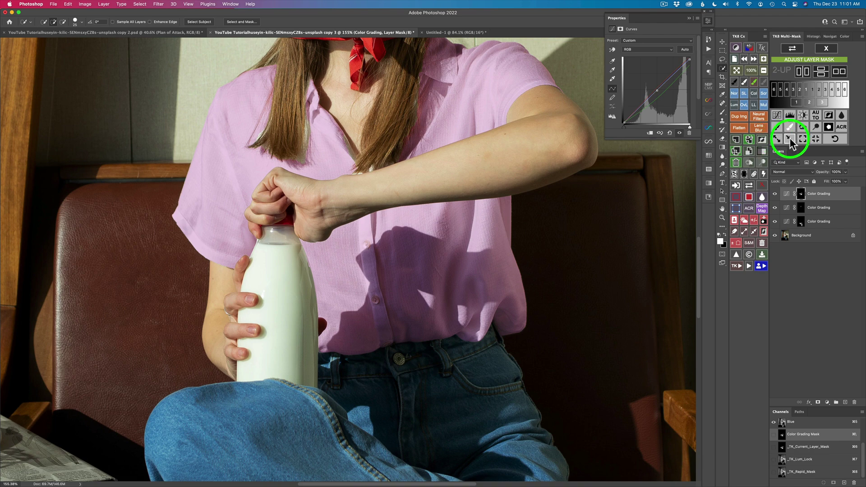
{"action": "left_click", "coordinate": [792, 50]}
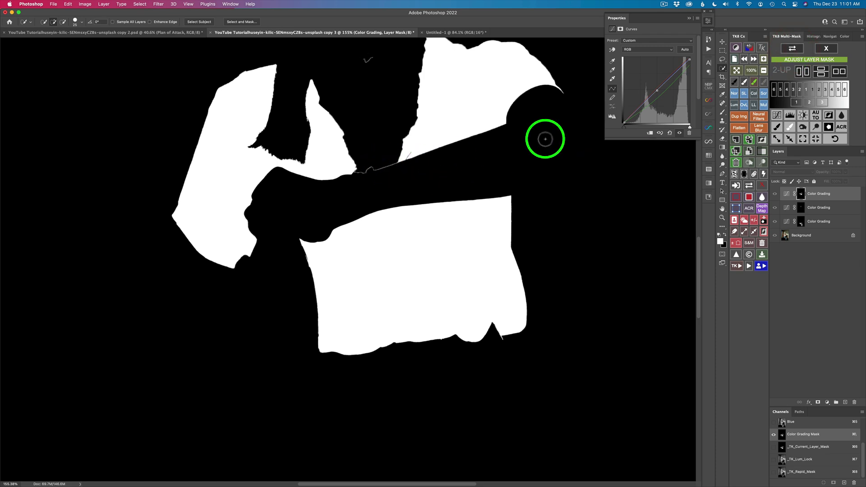
- Paint out the stray marks in the mask's black areas, fill the gap at the shirt's inner corner with white, and return to the image
{"action": "left_click", "coordinate": [778, 127]}
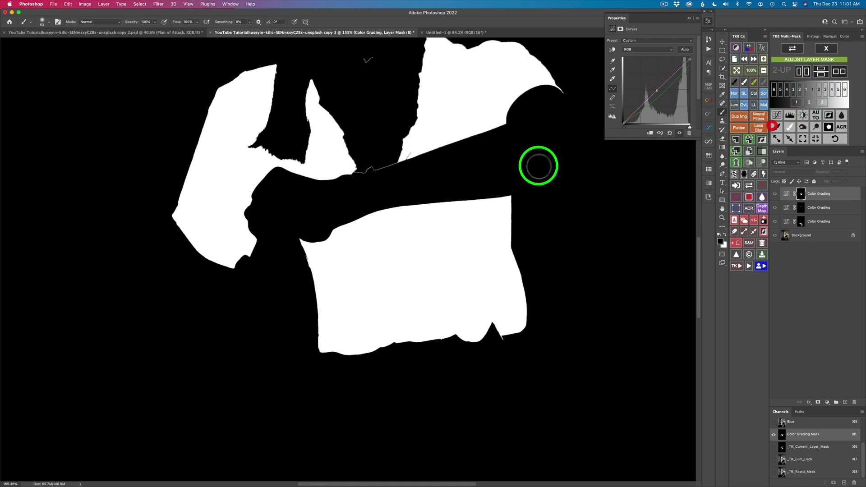
{"action": "mouse_move", "coordinate": [383, 164]}
{"action": "left_mouse_down", "text": "ctrl+alt"}
{"action": "mouse_move", "coordinate": [359, 170]}
{"action": "mouse_move", "coordinate": [413, 153]}
{"action": "left_mouse_up", "text": "ctrl+alt"}
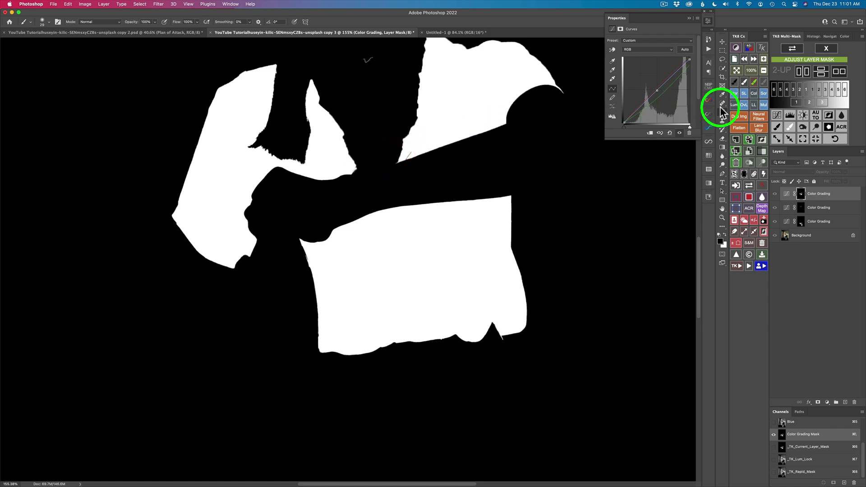
{"action": "left_click", "coordinate": [786, 127]}
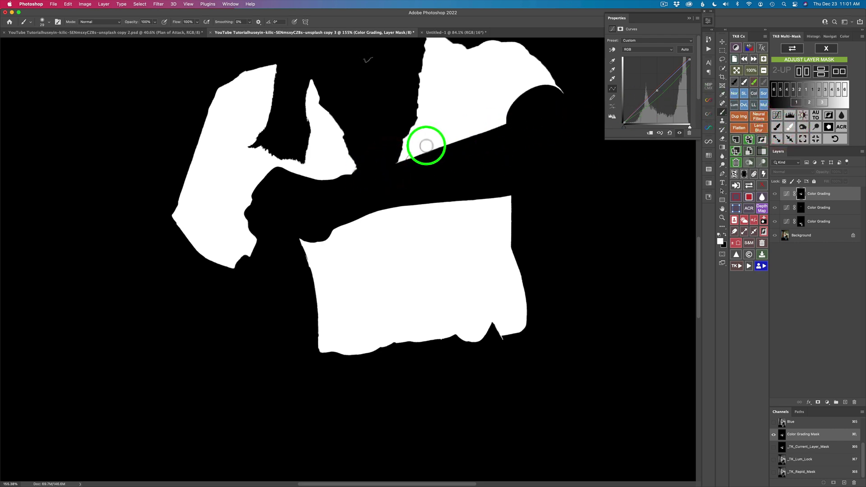
{"action": "left_click_drag", "start_coordinate": [420, 146], "coordinate": [412, 148], "text": "ctrl+alt"}
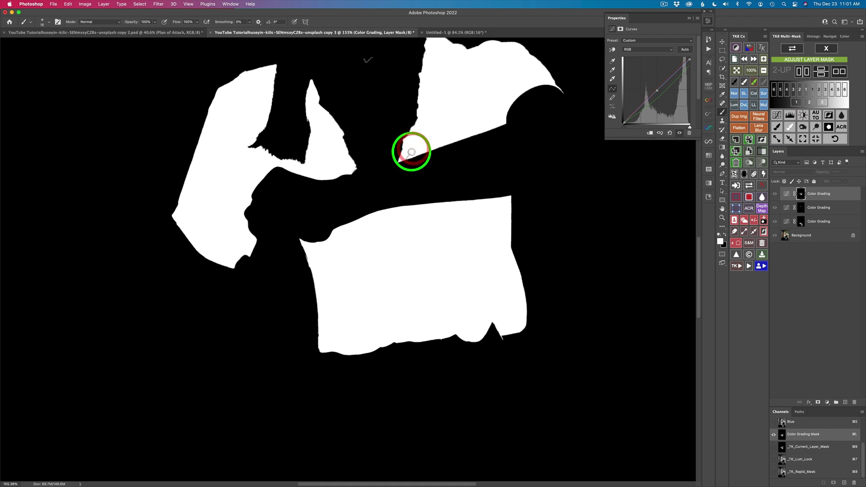
{"action": "left_click", "coordinate": [403, 153]}
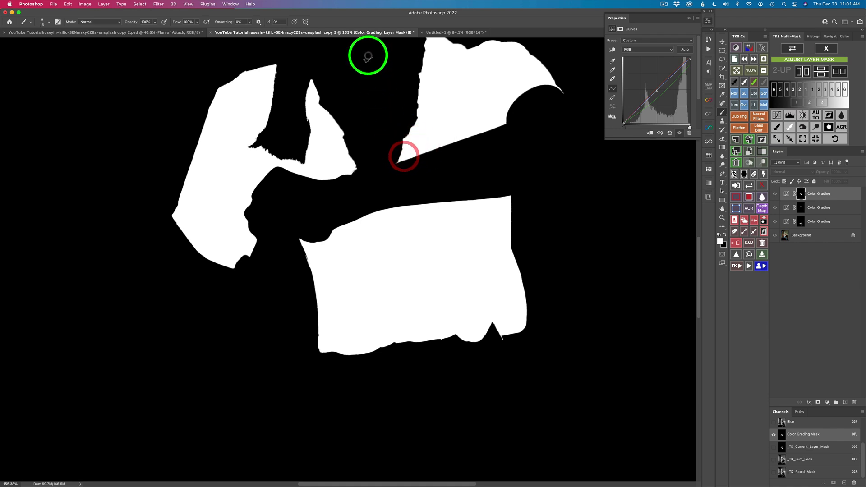
{"action": "left_click", "coordinate": [778, 129]}
{"action": "left_click", "coordinate": [369, 60]}
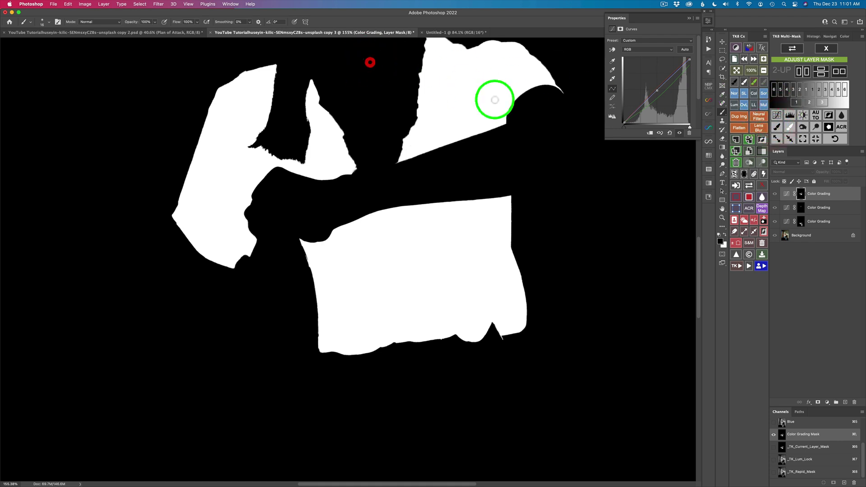
{"action": "left_click", "coordinate": [792, 49]}
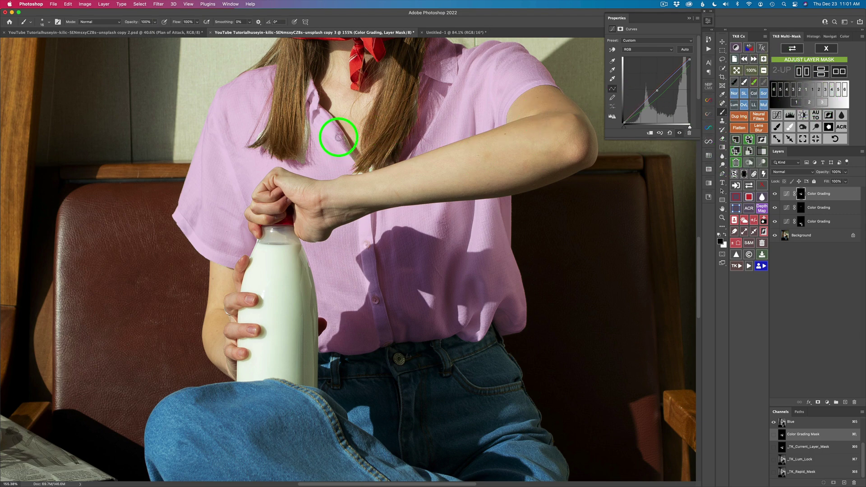
- Paint white at 30% opacity on the shirt mask around the hair ends and open collar to blend in the pink
{"action": "left_click", "coordinate": [805, 129]}
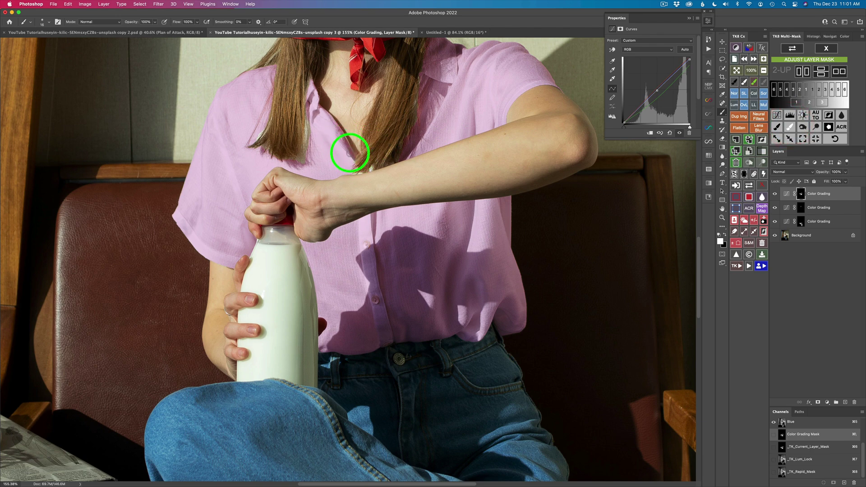
{"action": "left_click", "coordinate": [400, 158]}
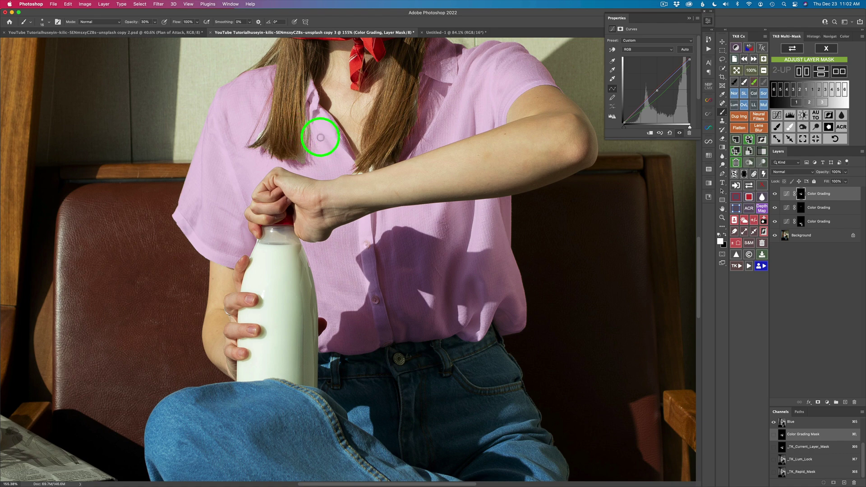
{"action": "mouse_move", "coordinate": [334, 153]}
{"action": "left_mouse_down"}
{"action": "mouse_move", "coordinate": [322, 118]}
{"action": "mouse_move", "coordinate": [314, 133]}
{"action": "left_mouse_up"}
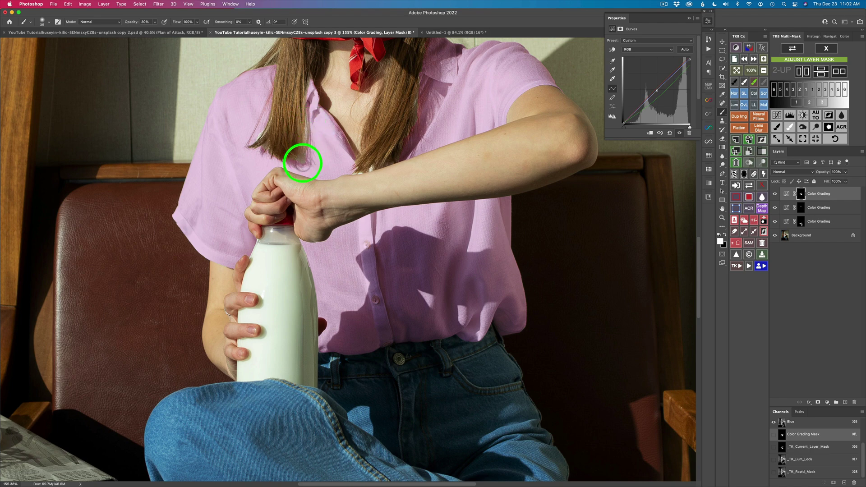
{"action": "left_click_drag", "start_coordinate": [302, 156], "coordinate": [310, 111]}
{"action": "mouse_move", "coordinate": [263, 129]}
{"action": "left_mouse_down"}
{"action": "mouse_move", "coordinate": [249, 139]}
{"action": "mouse_move", "coordinate": [269, 126]}
{"action": "mouse_move", "coordinate": [256, 161]}
{"action": "mouse_move", "coordinate": [313, 151]}
{"action": "mouse_move", "coordinate": [315, 158]}
{"action": "left_mouse_up"}
{"action": "left_click_drag", "start_coordinate": [371, 162], "coordinate": [361, 169]}
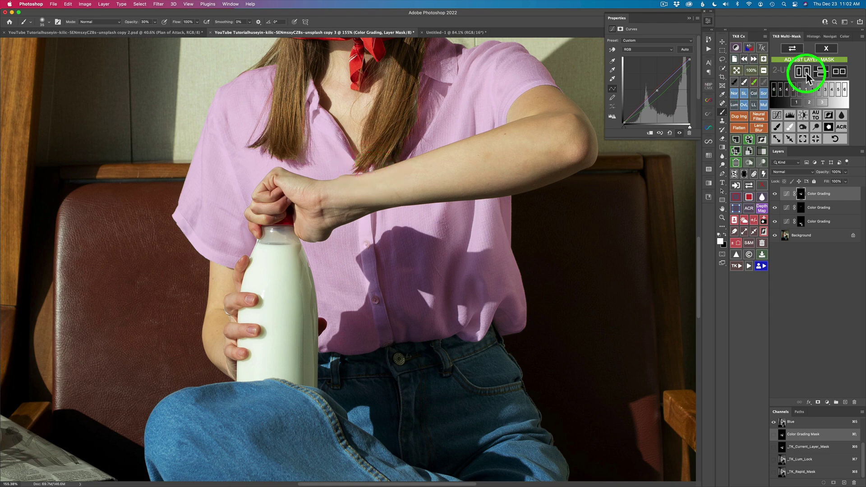
- Paint black on the shirt mask over the hair tips just above the forearm to remove the pink tint
{"action": "left_click", "coordinate": [777, 128]}
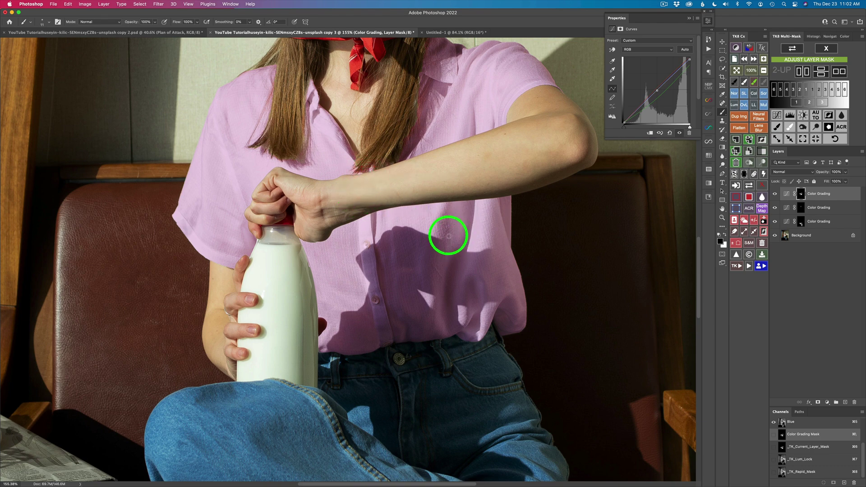
{"action": "left_click_drag", "start_coordinate": [466, 209], "coordinate": [445, 294]}
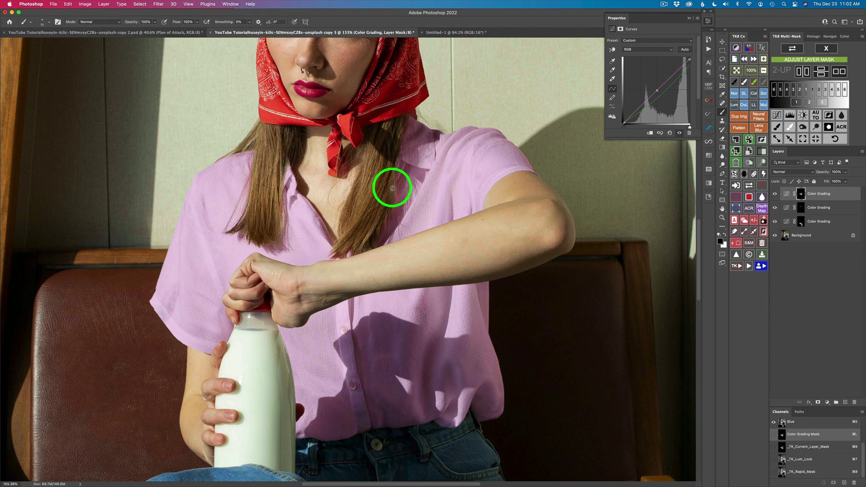
{"action": "key", "text": "x"}
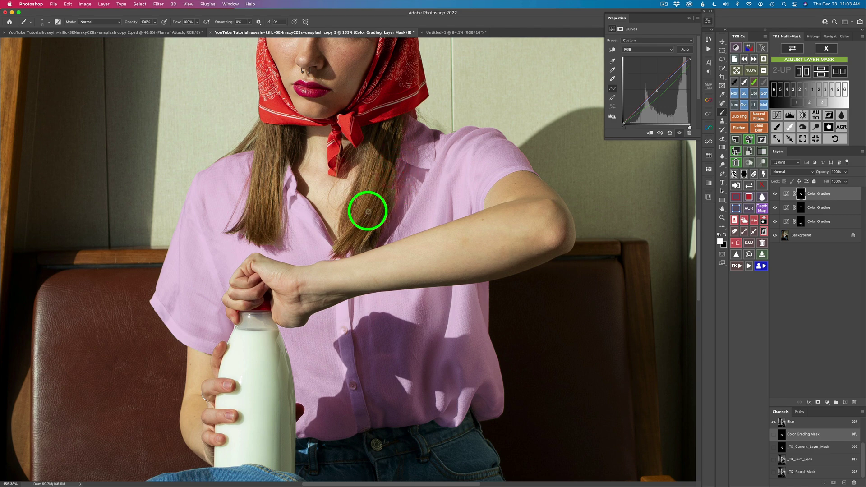
{"action": "scroll", "coordinate": [368, 211], "scroll_direction": "down", "scroll_amount": 10}
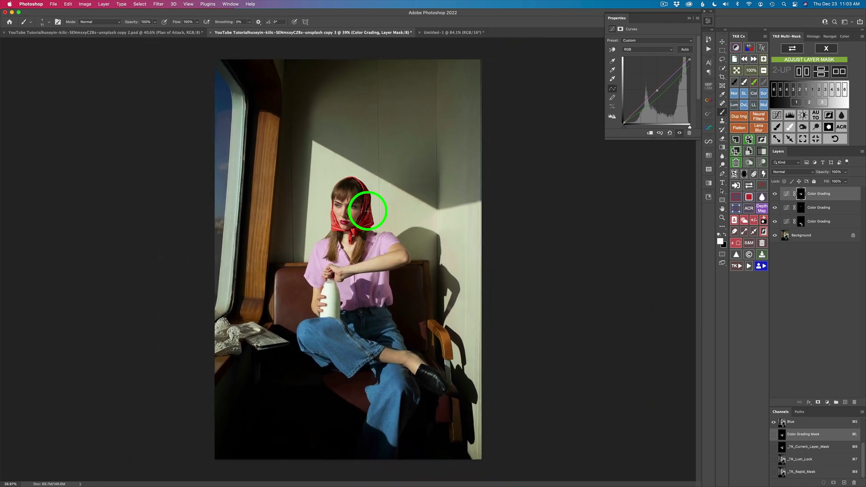
{"action": "scroll", "coordinate": [368, 211], "scroll_direction": "up", "scroll_amount": 1}
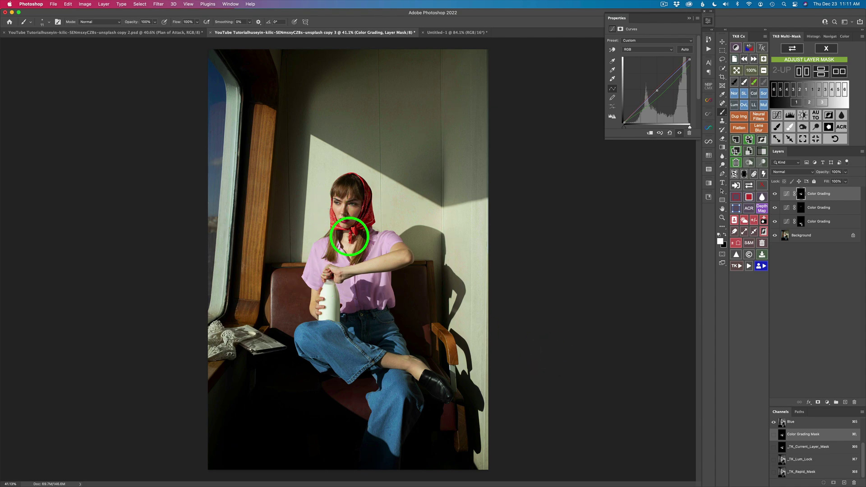
{"action": "scroll", "coordinate": [349, 236], "scroll_direction": "up", "scroll_amount": 10}
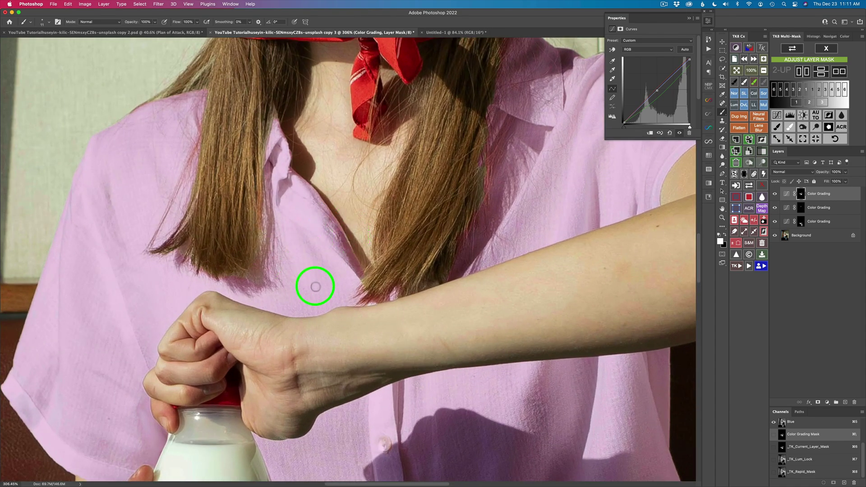
{"action": "left_click", "coordinate": [772, 128]}
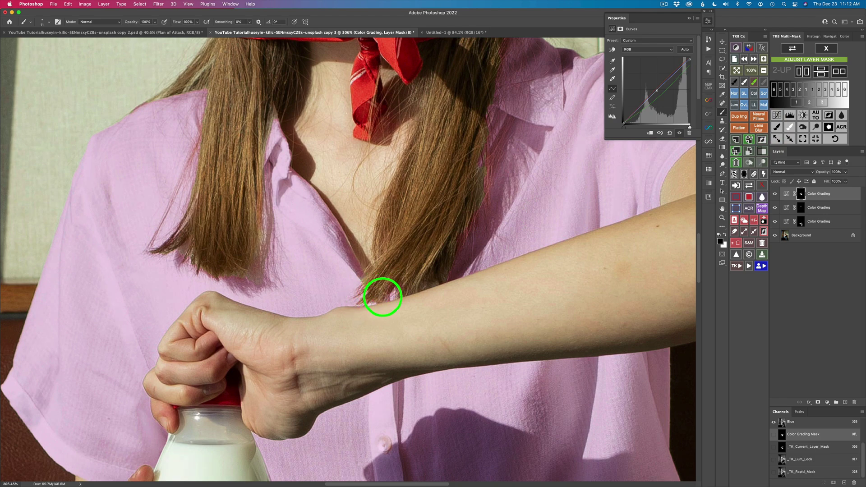
{"action": "left_click", "coordinate": [367, 282]}
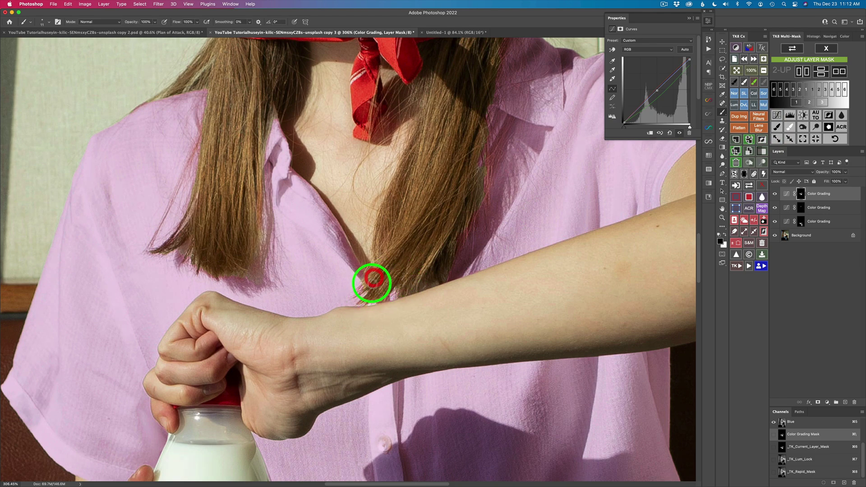
{"action": "left_click", "coordinate": [376, 273]}
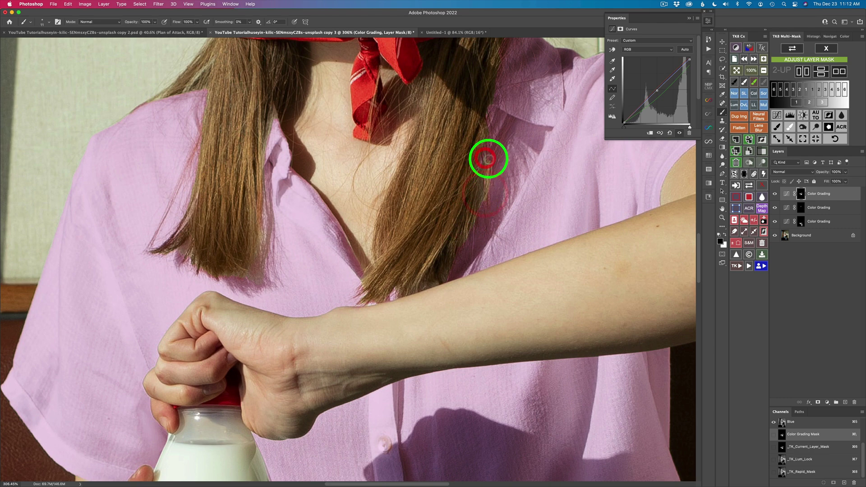
- Paint black at 100% opacity on the shirt mask along the hair edge beside the shaded collar to remove the pink tint
{"action": "left_click", "coordinate": [487, 180]}
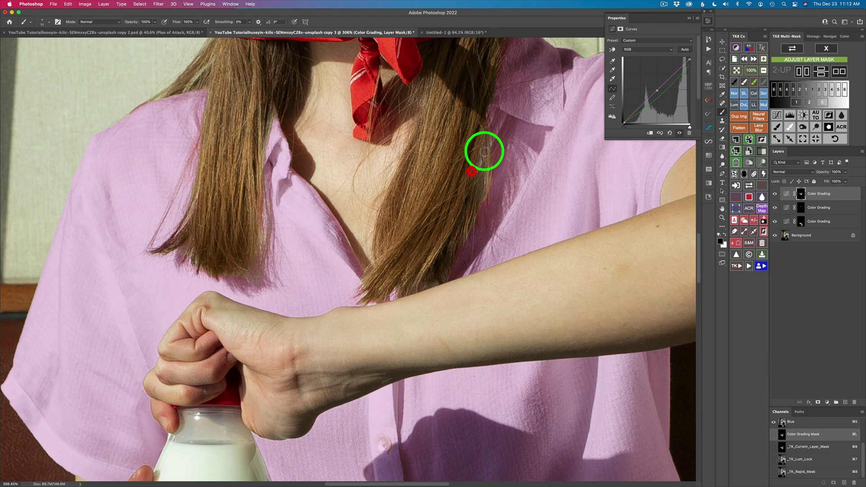
{"action": "left_click_drag", "start_coordinate": [491, 152], "coordinate": [510, 119]}
{"action": "left_click", "coordinate": [505, 123]}
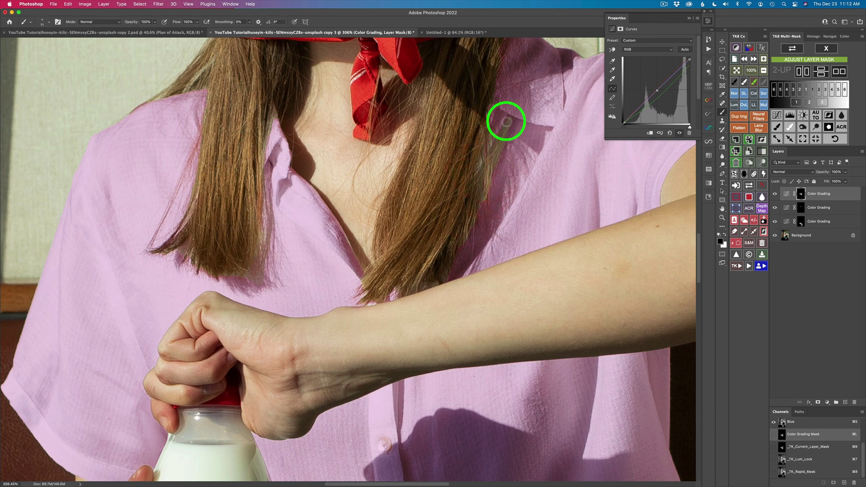
{"action": "left_click", "coordinate": [492, 156]}
{"action": "left_click", "coordinate": [479, 193]}
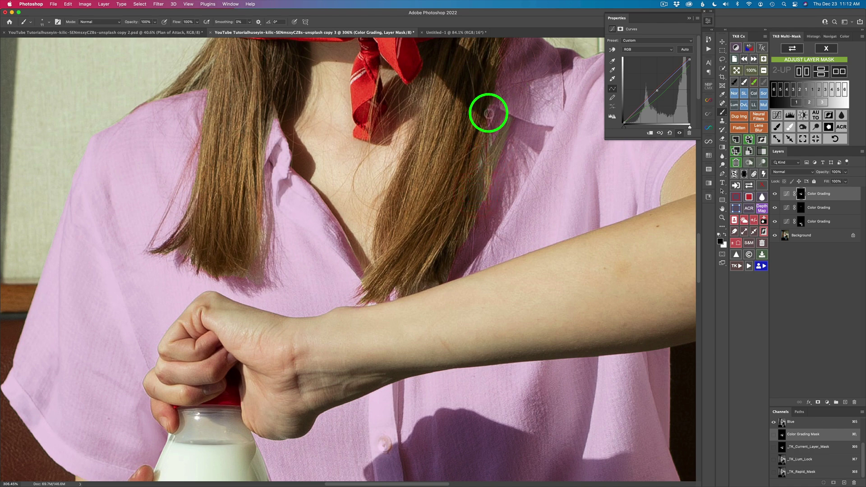
{"action": "left_click_drag", "start_coordinate": [496, 166], "coordinate": [446, 249]}
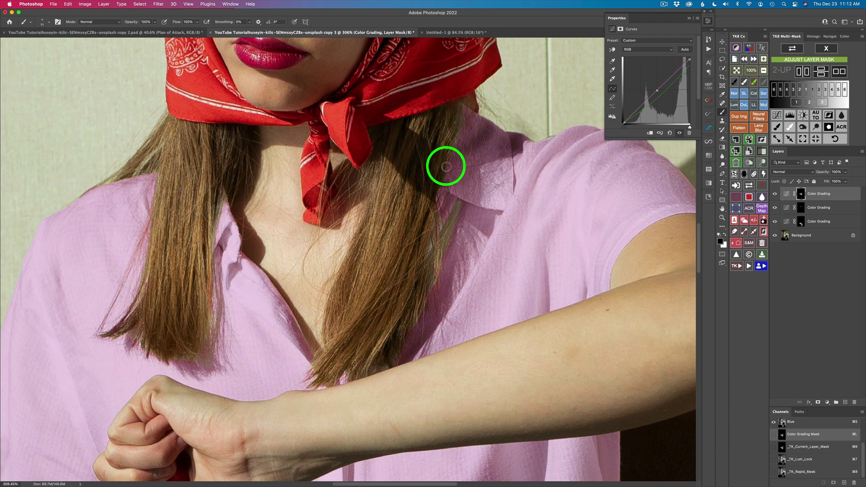
{"action": "left_click", "coordinate": [430, 200]}
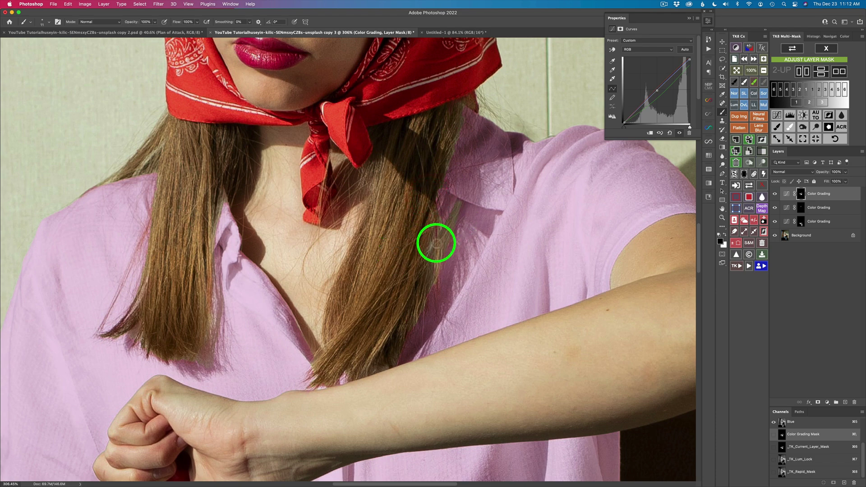
- Soften the shirt mask along the hair edge below the shaded collar at 20% brush opacity and finish adjusting the mask
{"action": "left_click", "coordinate": [744, 177]}
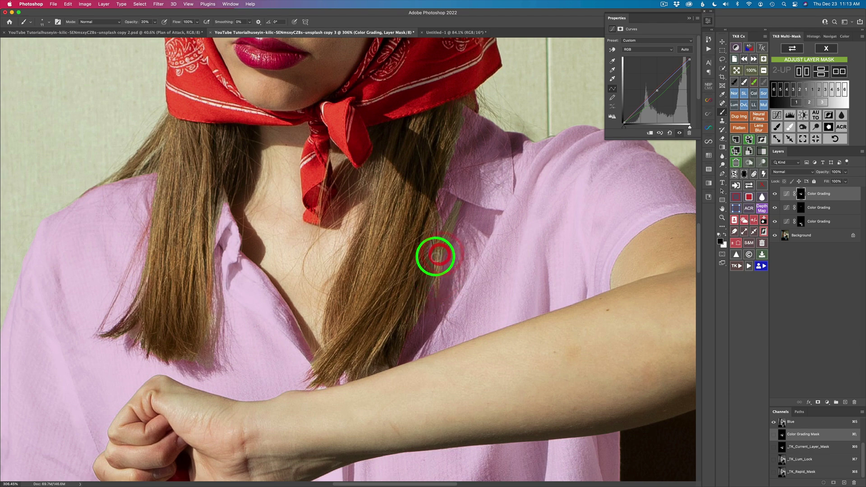
{"action": "left_click_drag", "start_coordinate": [433, 275], "coordinate": [444, 224]}
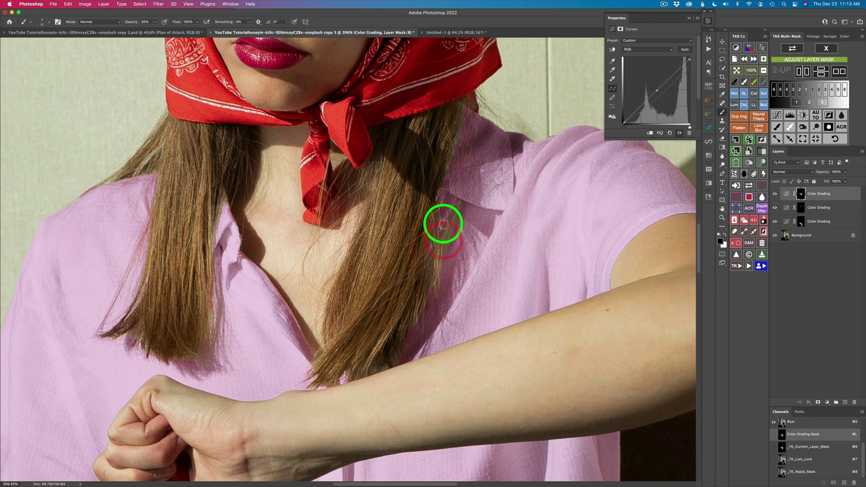
{"action": "key", "text": "super+0"}
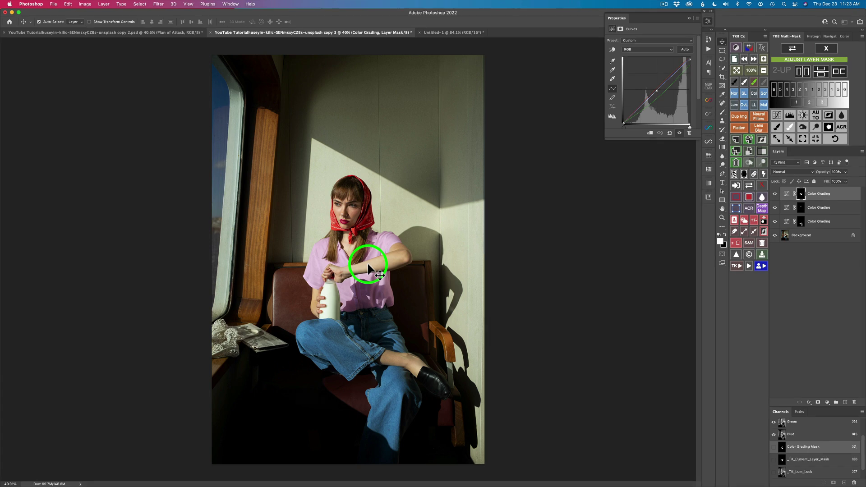
{"action": "left_click", "coordinate": [833, 48]}
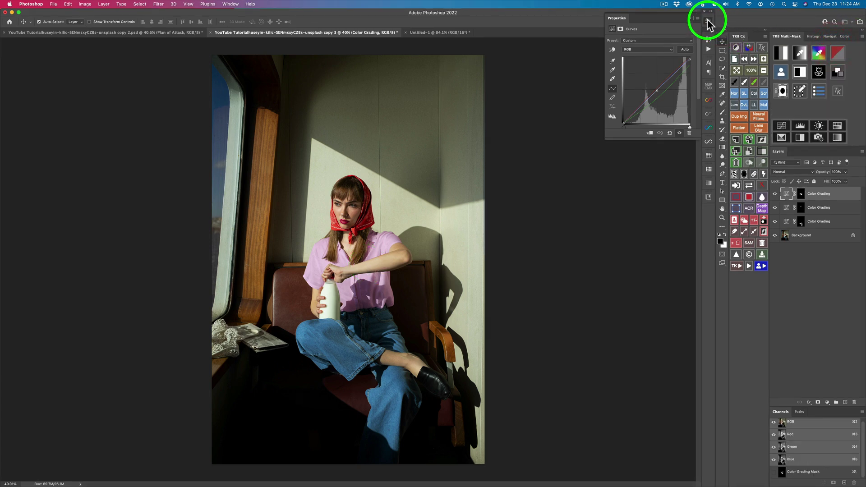
- Select the forearm and both hands with the Object Selection tool in Lasso mode and make a TK8 mask from the active selection
{"action": "left_click", "coordinate": [708, 21]}
{"action": "left_click", "coordinate": [722, 68]}
{"action": "left_click_drag", "start_coordinate": [723, 72], "coordinate": [730, 64]}
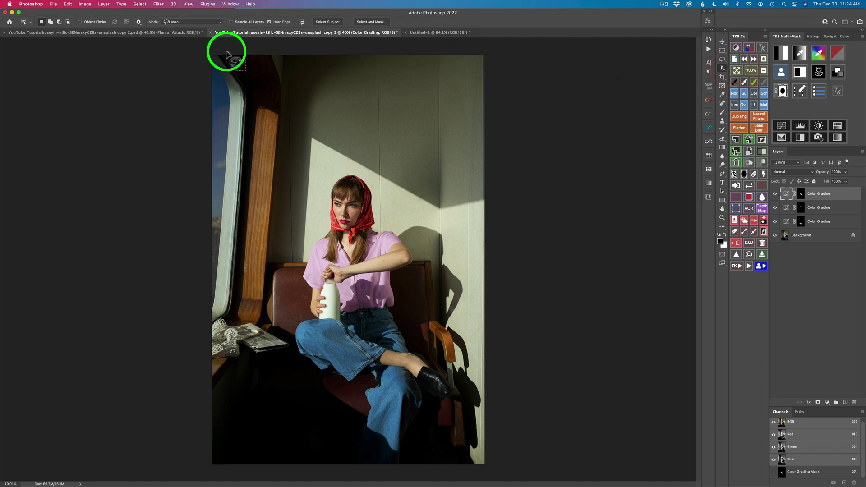
{"action": "mouse_move", "coordinate": [335, 266]}
{"action": "left_mouse_down"}
{"action": "mouse_move", "coordinate": [323, 277]}
{"action": "mouse_move", "coordinate": [337, 290]}
{"action": "mouse_move", "coordinate": [388, 257]}
{"action": "mouse_move", "coordinate": [470, 238]}
{"action": "mouse_move", "coordinate": [487, 185]}
{"action": "mouse_move", "coordinate": [329, 231]}
{"action": "mouse_move", "coordinate": [257, 305]}
{"action": "mouse_move", "coordinate": [267, 353]}
{"action": "mouse_move", "coordinate": [284, 346]}
{"action": "mouse_move", "coordinate": [289, 286]}
{"action": "mouse_move", "coordinate": [222, 363]}
{"action": "left_mouse_up"}
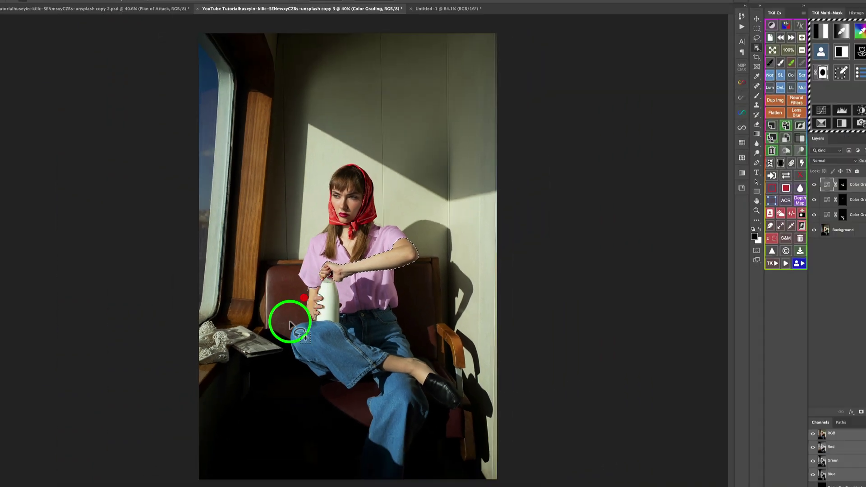
{"action": "mouse_move", "coordinate": [290, 324]}
{"action": "left_mouse_down"}
{"action": "mouse_move", "coordinate": [285, 311]}
{"action": "mouse_move", "coordinate": [303, 294]}
{"action": "left_mouse_up"}
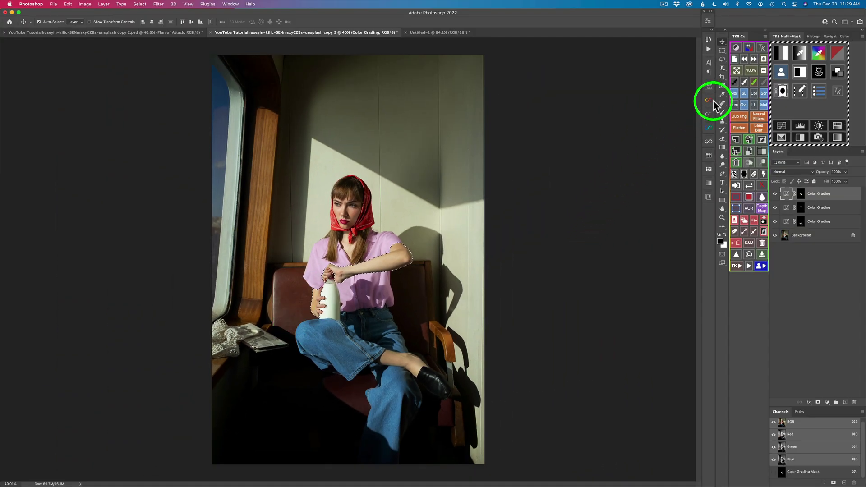
{"action": "left_click", "coordinate": [781, 72]}
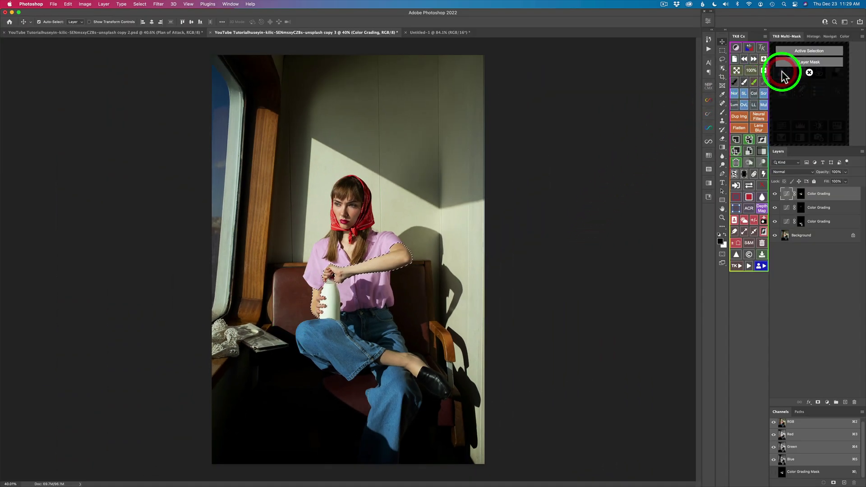
{"action": "left_click", "coordinate": [800, 52]}
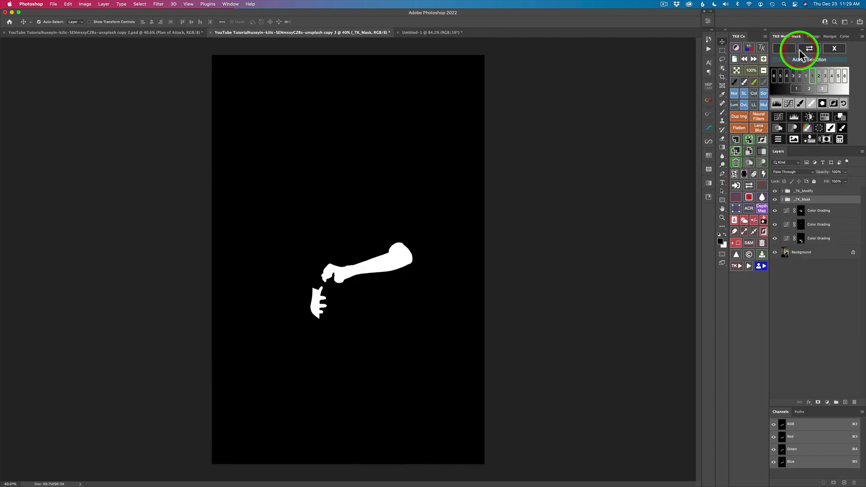
- Multiply the arm and hands mask by the RGB Lights 1 luminosity mask using the mask calculator
{"action": "left_click", "coordinate": [840, 140]}
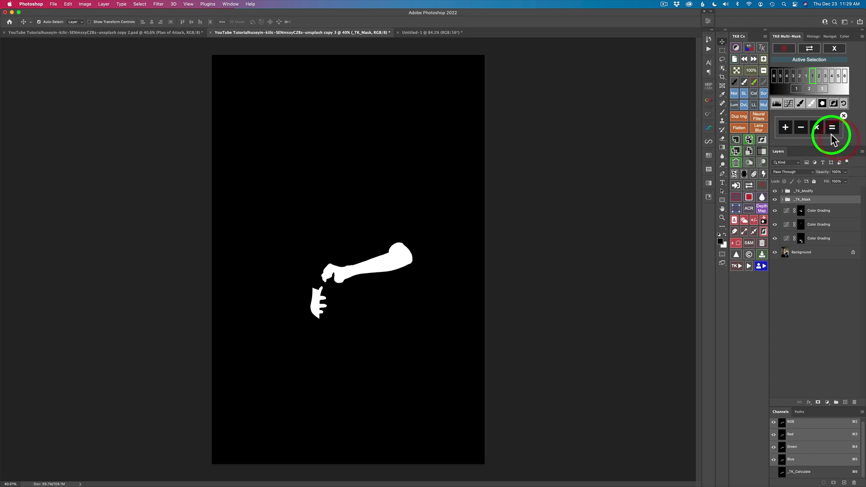
{"action": "left_click", "coordinate": [817, 129]}
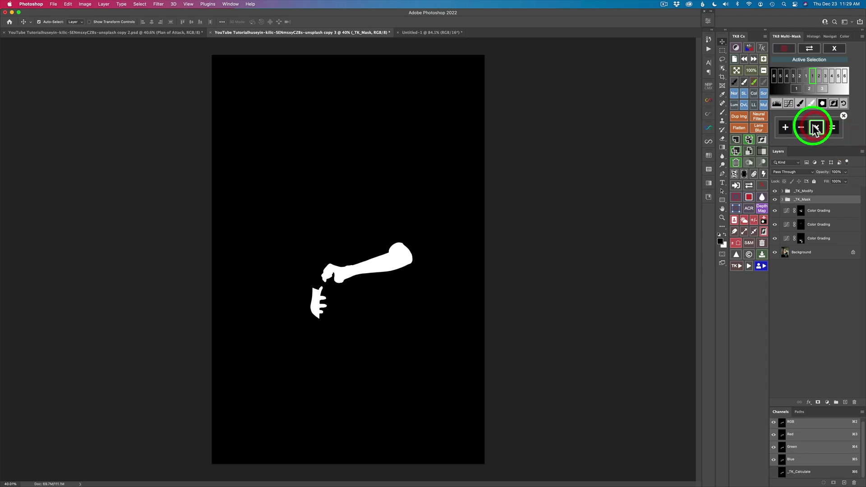
{"action": "left_click", "coordinate": [838, 51]}
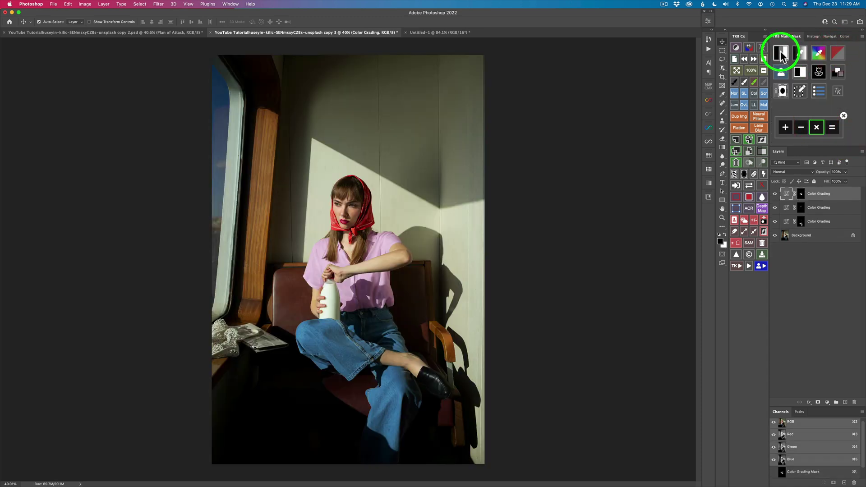
{"action": "left_click", "coordinate": [781, 53]}
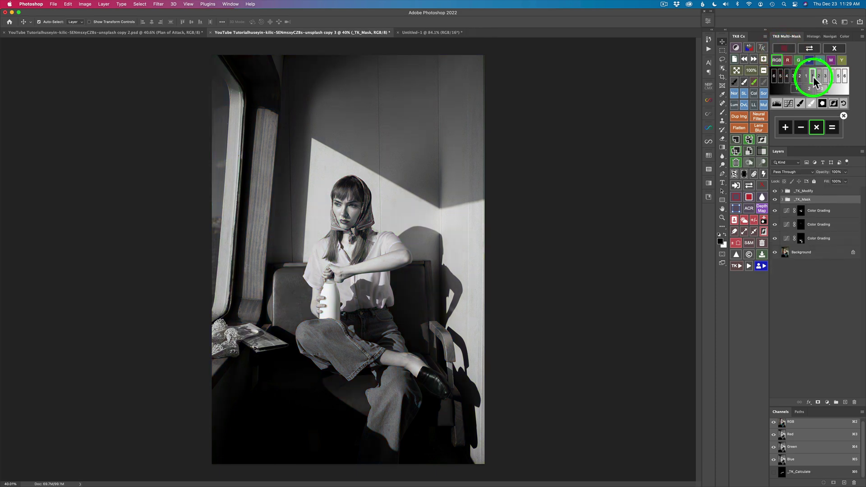
{"action": "left_click", "coordinate": [831, 127]}
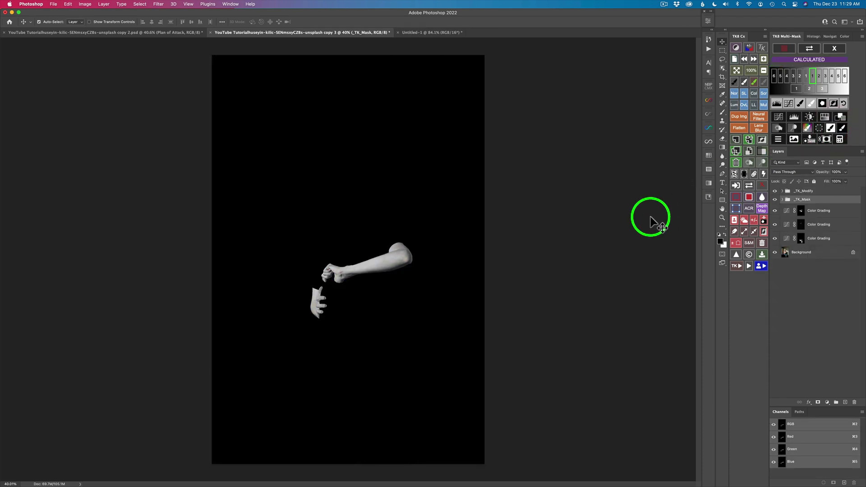
- Add a color grading layer through the arm and hands mask, darken its midtones, and compare the image with and without the layer
{"action": "left_click", "coordinate": [840, 118]}
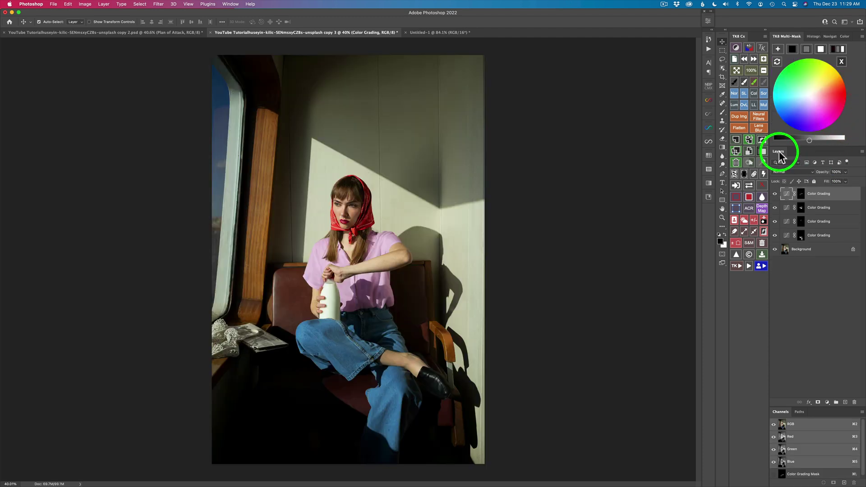
{"action": "left_click", "coordinate": [806, 50]}
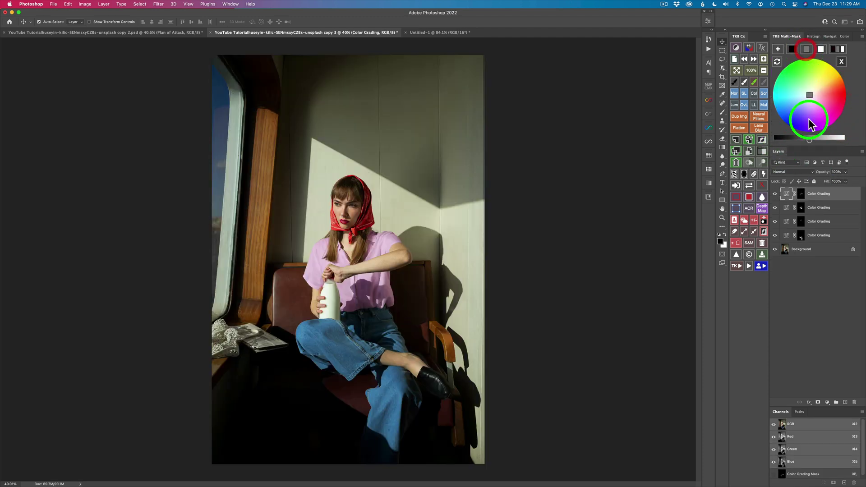
{"action": "left_click_drag", "start_coordinate": [809, 141], "coordinate": [792, 142]}
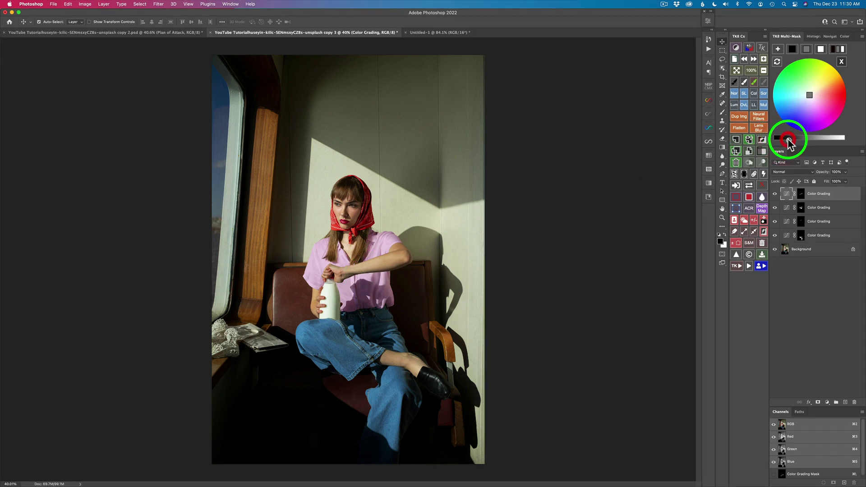
{"action": "left_click", "coordinate": [775, 195]}
{"action": "left_click", "coordinate": [776, 195]}
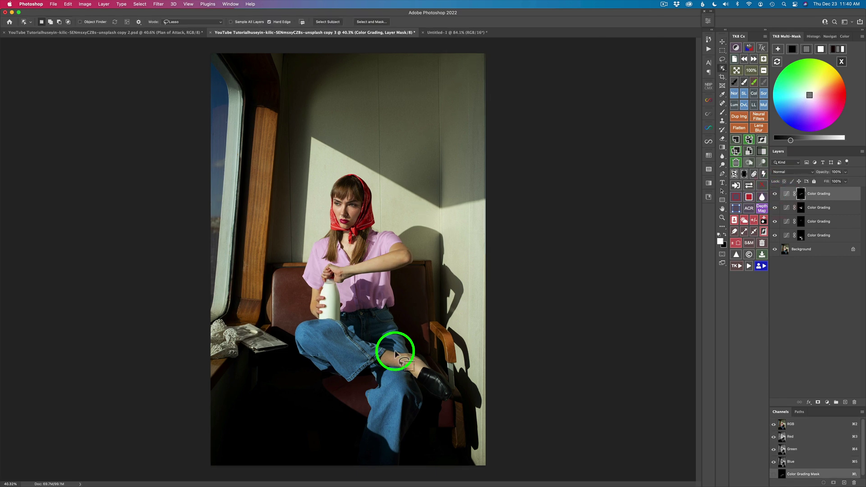
- Select the bare lower leg above the shoe with the Object Selection tool and make a TK8 mask from the active selection
{"action": "mouse_move", "coordinate": [396, 350]}
{"action": "left_mouse_down"}
{"action": "mouse_move", "coordinate": [378, 363]}
{"action": "mouse_move", "coordinate": [415, 378]}
{"action": "mouse_move", "coordinate": [431, 367]}
{"action": "mouse_move", "coordinate": [389, 350]}
{"action": "left_mouse_up"}
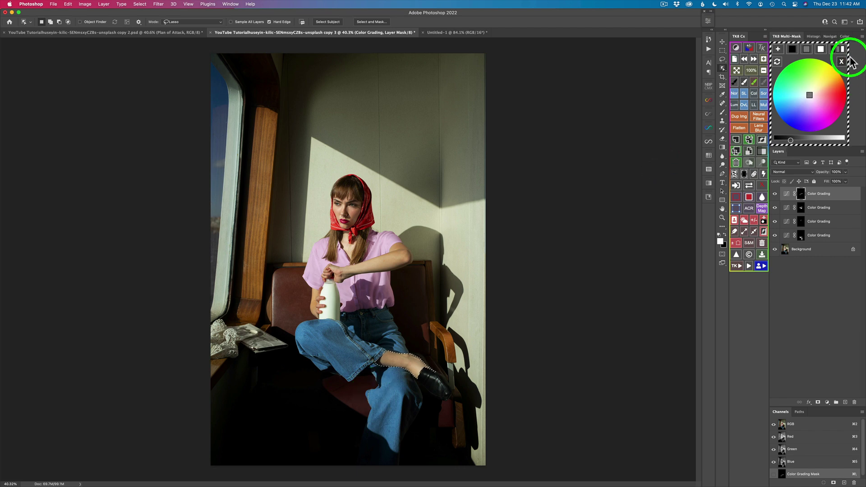
{"action": "left_click", "coordinate": [840, 65]}
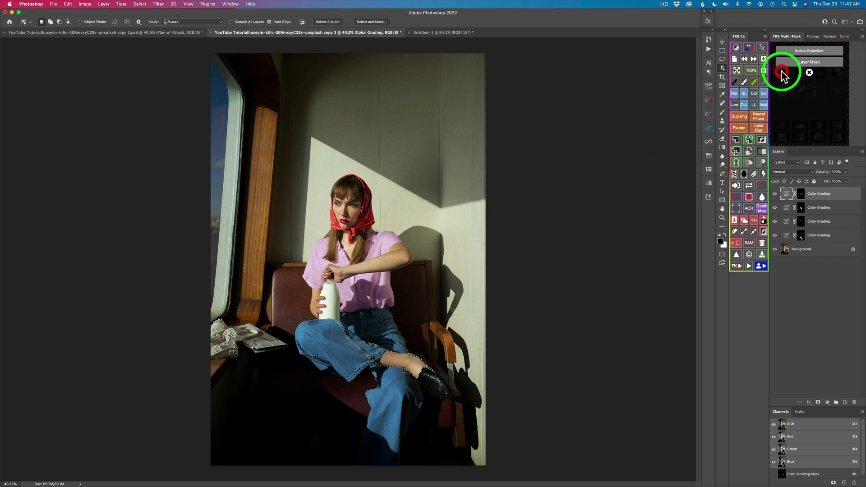
{"action": "left_click", "coordinate": [802, 51]}
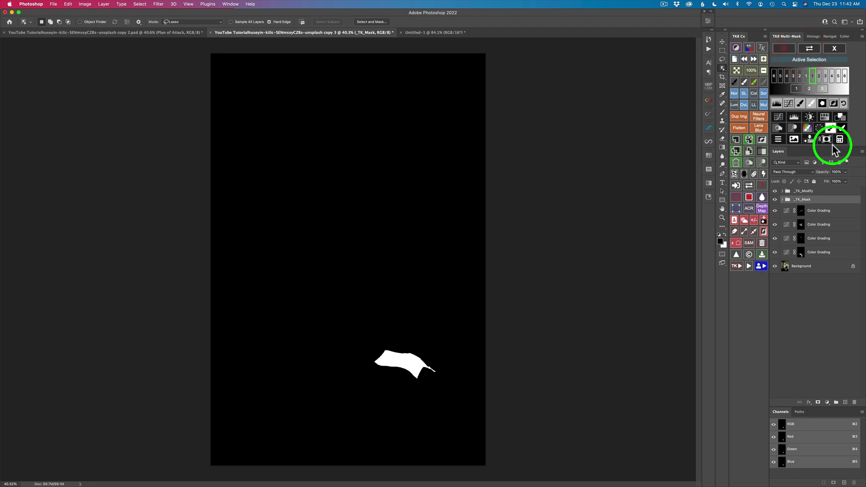
- Multiply the lower leg mask by the RGB Lights 1 luminosity mask using the mask calculator
{"action": "left_click", "coordinate": [842, 141]}
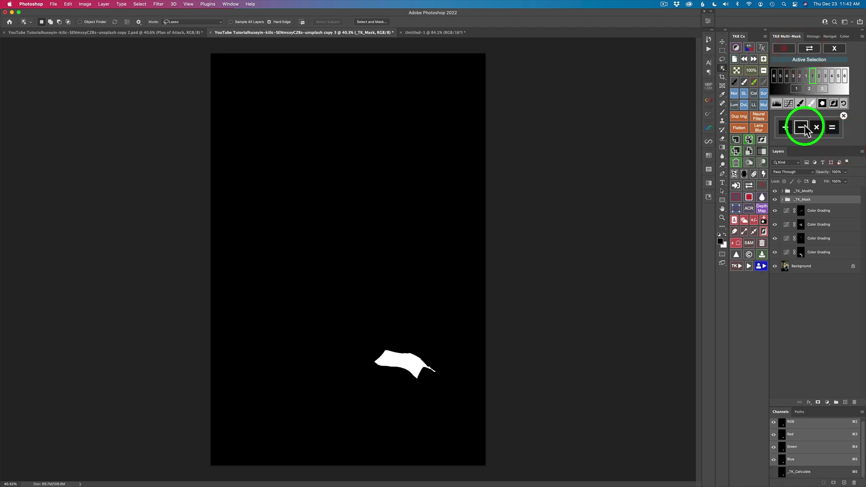
{"action": "left_click", "coordinate": [834, 49]}
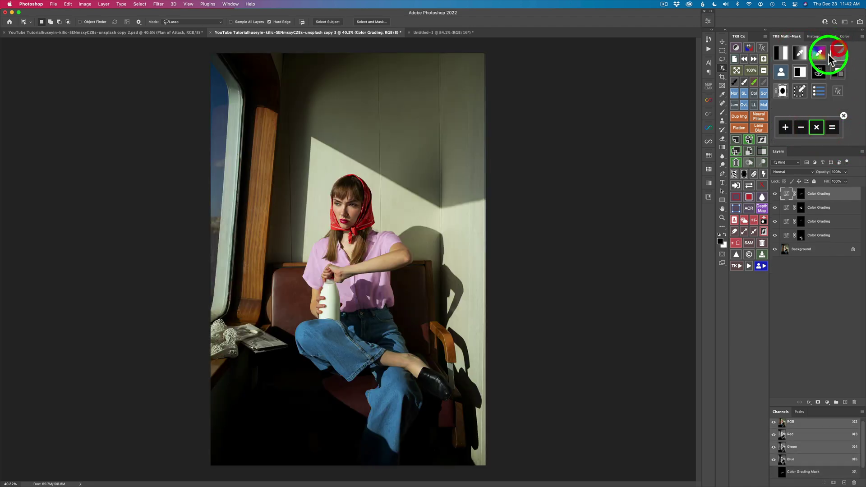
{"action": "left_click", "coordinate": [781, 53]}
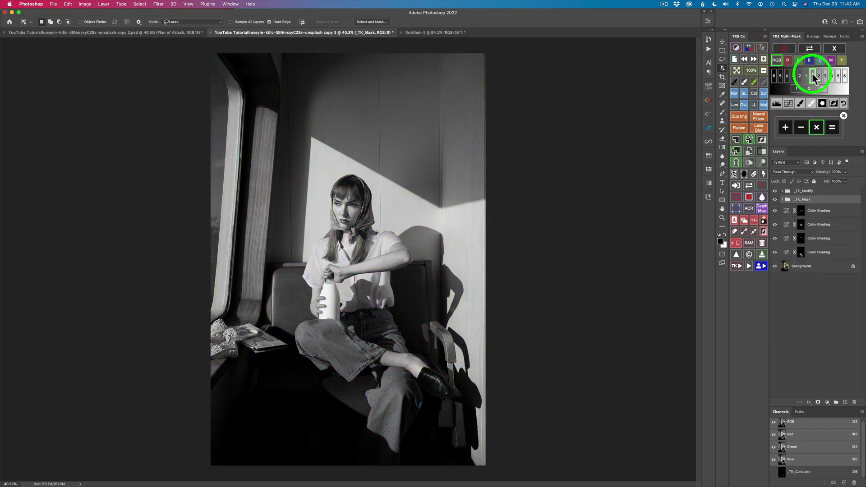
{"action": "left_click", "coordinate": [833, 130]}
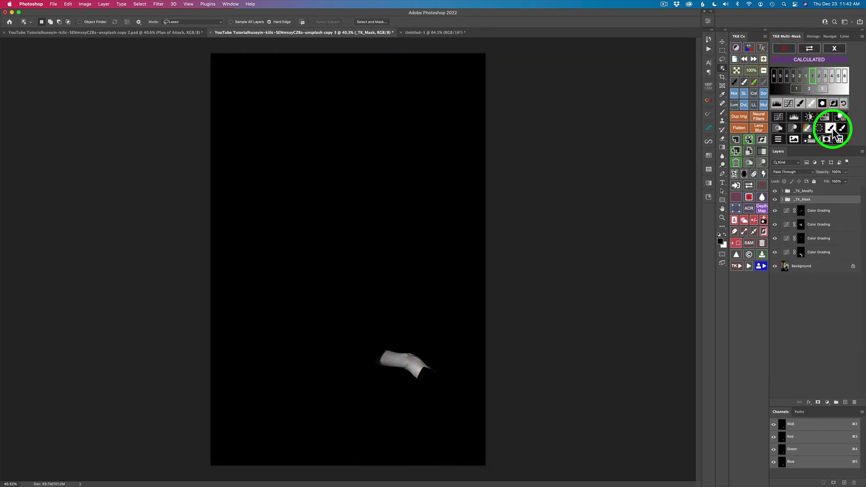
- Add a color grading layer through the lower leg mask, slightly darken its midtones, and compare the image with and without the layer
{"action": "left_click", "coordinate": [840, 130]}
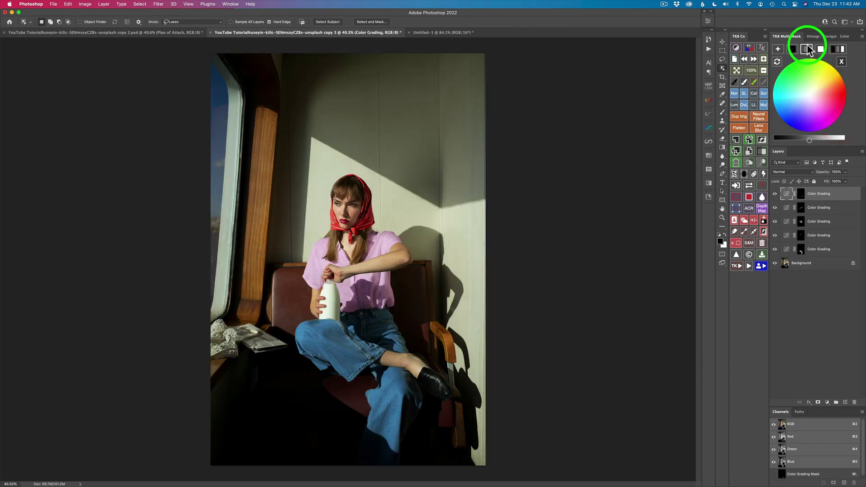
{"action": "left_click", "coordinate": [807, 50]}
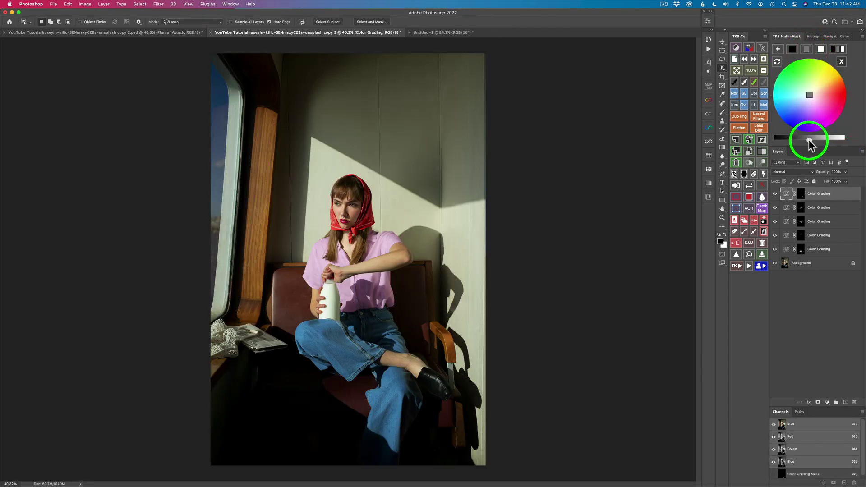
{"action": "left_click_drag", "start_coordinate": [810, 141], "coordinate": [803, 140]}
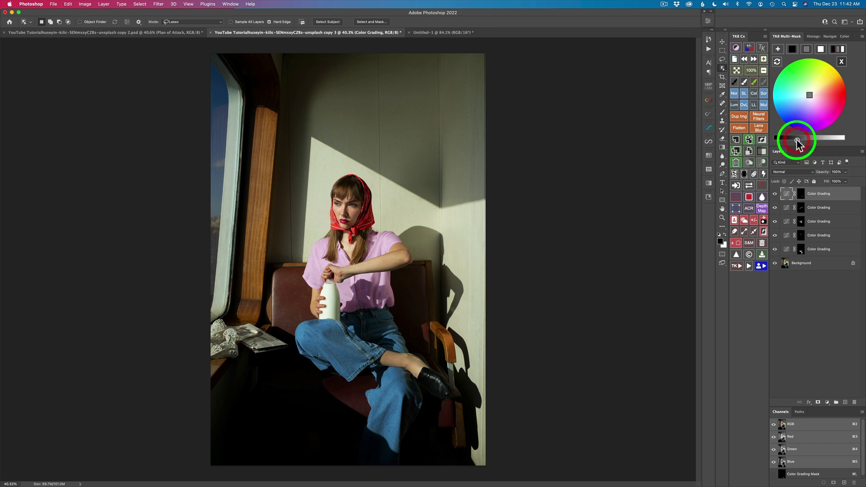
{"action": "left_click_drag", "start_coordinate": [797, 140], "coordinate": [796, 141]}
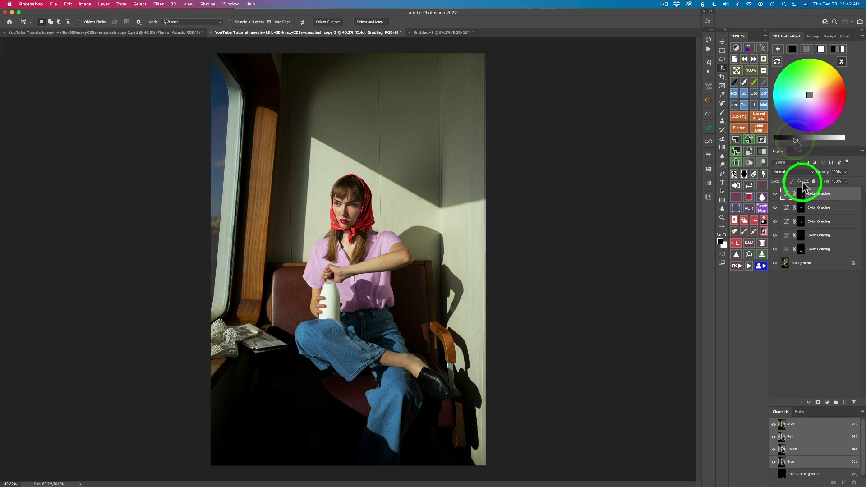
{"action": "left_click", "coordinate": [774, 194]}
{"action": "left_click", "coordinate": [775, 194]}
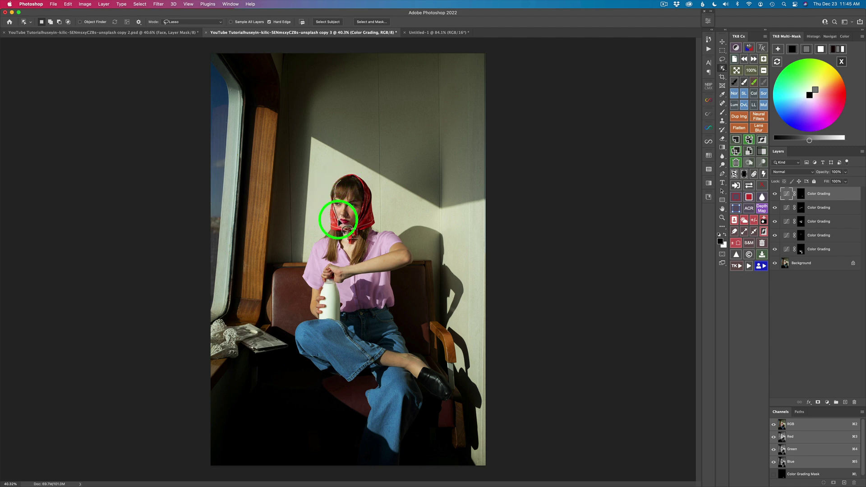
- Select the face and, on a new color grading layer masked to it, brighten the midtones and tint them slightly orange
{"action": "mouse_move", "coordinate": [354, 224]}
{"action": "left_mouse_down"}
{"action": "mouse_move", "coordinate": [352, 178]}
{"action": "mouse_move", "coordinate": [340, 182]}
{"action": "mouse_move", "coordinate": [376, 239]}
{"action": "left_mouse_up"}
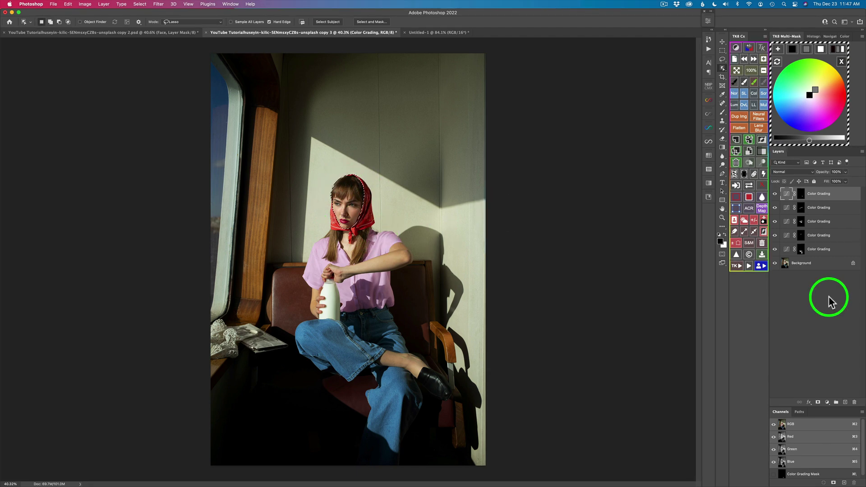
{"action": "left_click", "coordinate": [779, 49]}
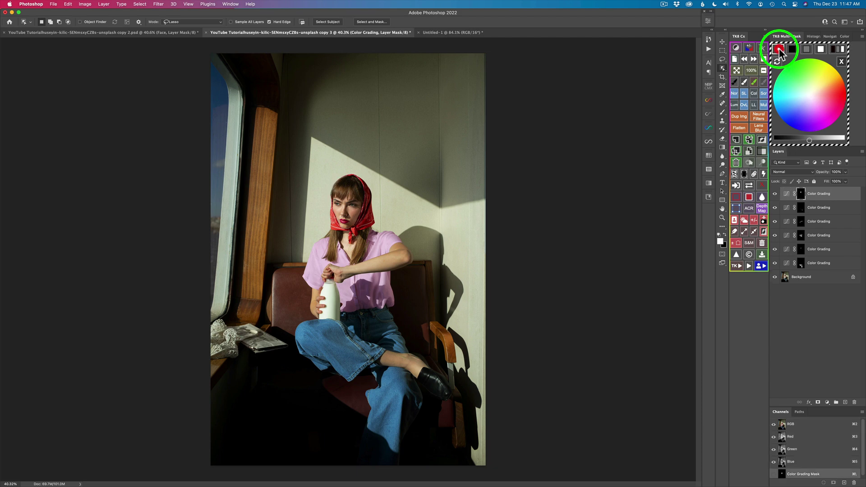
{"action": "left_click", "coordinate": [807, 50]}
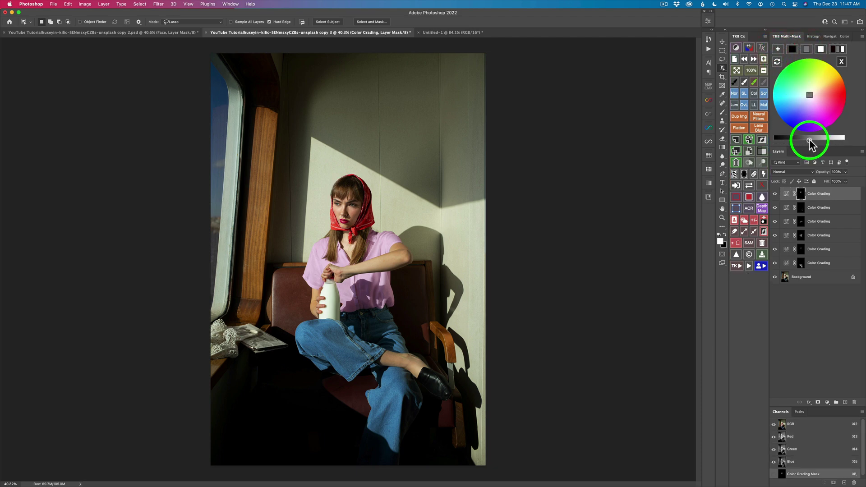
{"action": "left_click_drag", "start_coordinate": [818, 140], "coordinate": [818, 141]}
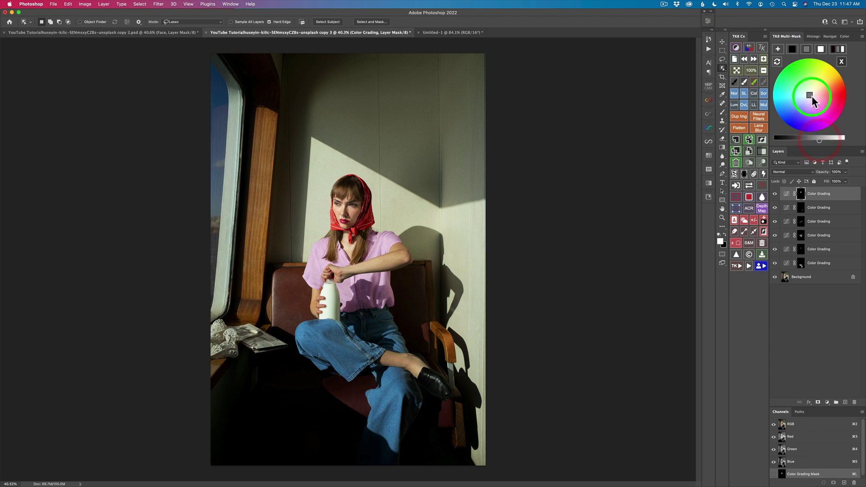
{"action": "left_click_drag", "start_coordinate": [811, 96], "coordinate": [817, 92]}
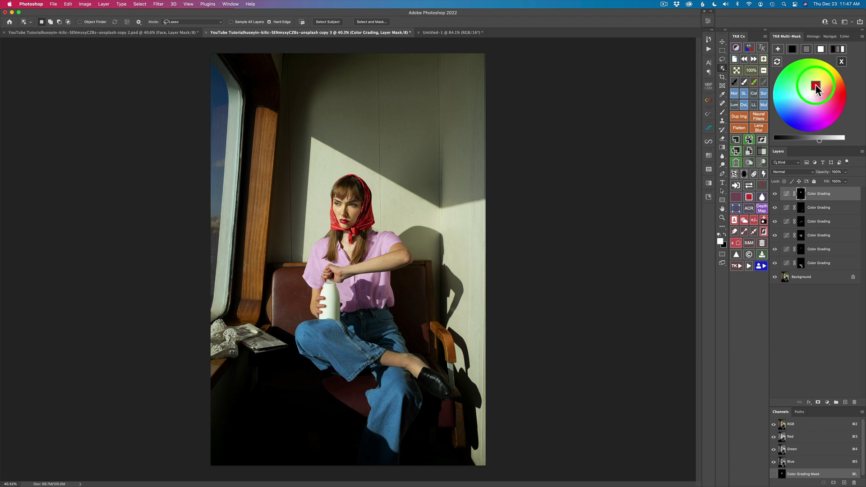
{"action": "left_click_drag", "start_coordinate": [816, 84], "coordinate": [821, 88]}
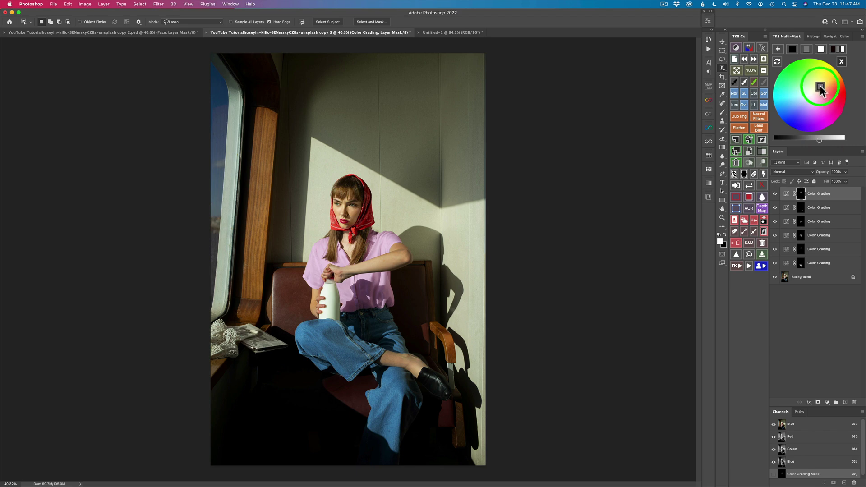
- Compare the face at full and close-up view with and without its color grading layer
{"action": "left_click", "coordinate": [775, 194]}
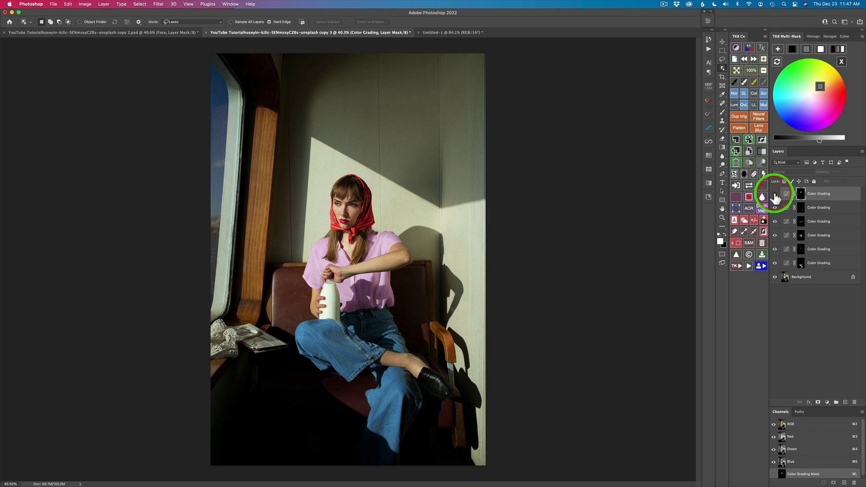
{"action": "left_click", "coordinate": [775, 194]}
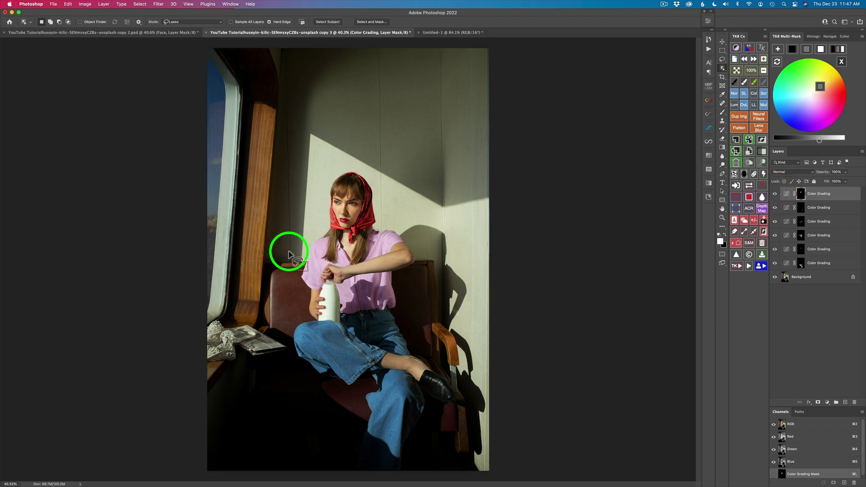
{"action": "scroll", "coordinate": [289, 254], "scroll_direction": "up", "scroll_amount": 6}
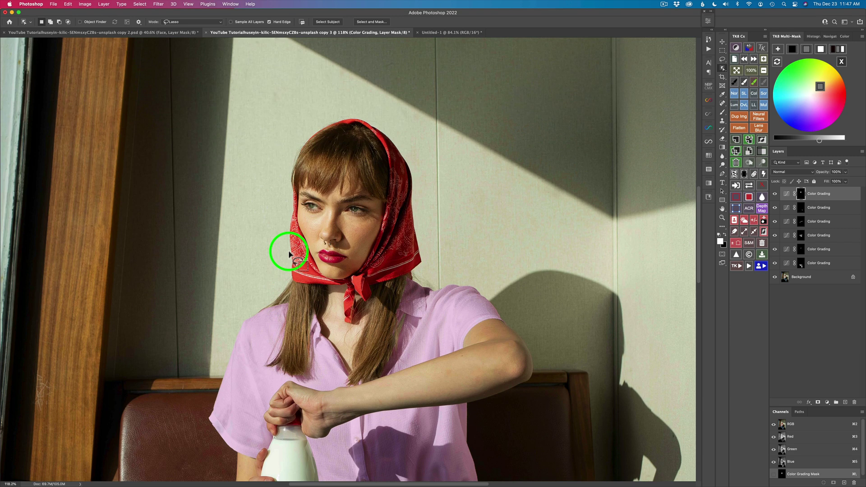
{"action": "left_click", "coordinate": [775, 194]}
{"action": "left_click", "coordinate": [775, 194]}
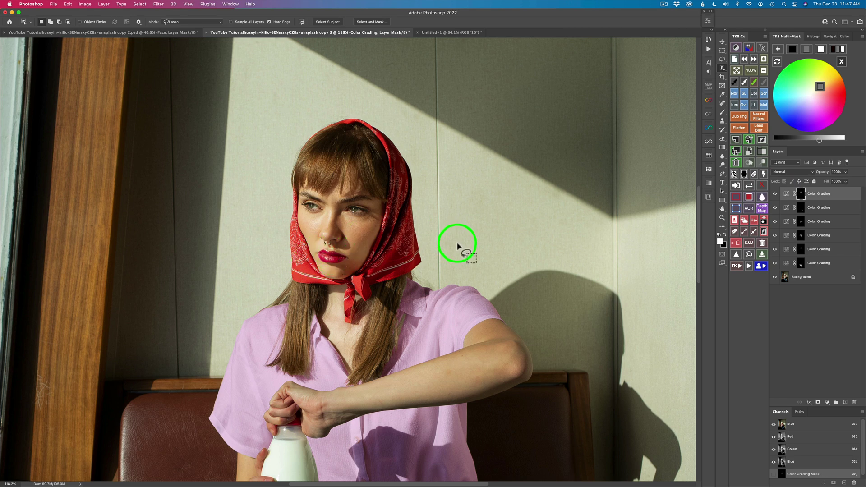
- Paint the lips out of the face layer's mask with a black brush in TK8's layer mask adjustment mode and check the mask
{"action": "left_click", "coordinate": [842, 63]}
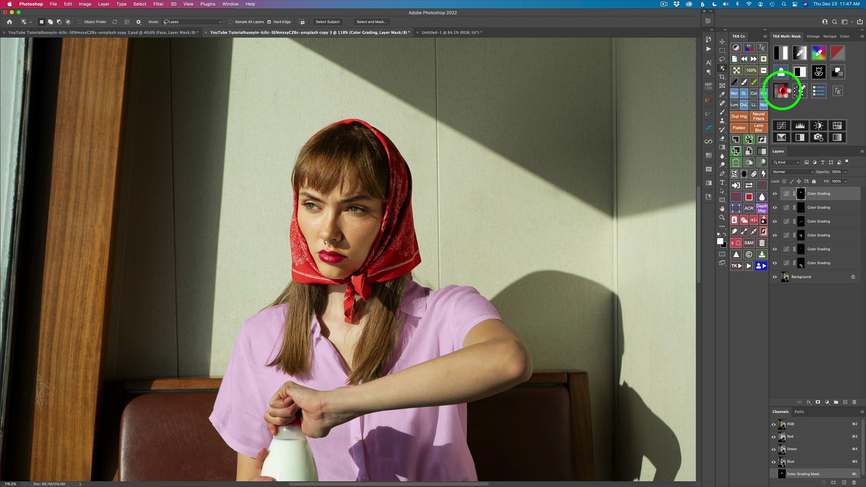
{"action": "left_click", "coordinate": [783, 91]}
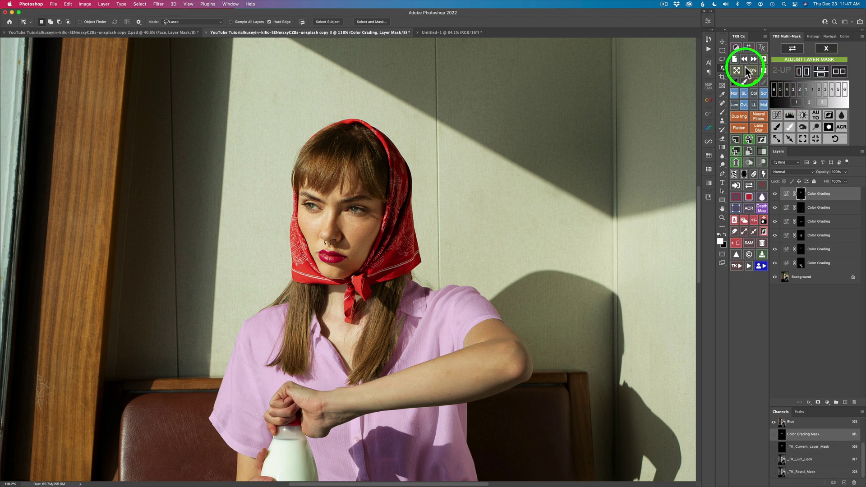
{"action": "left_click", "coordinate": [776, 127]}
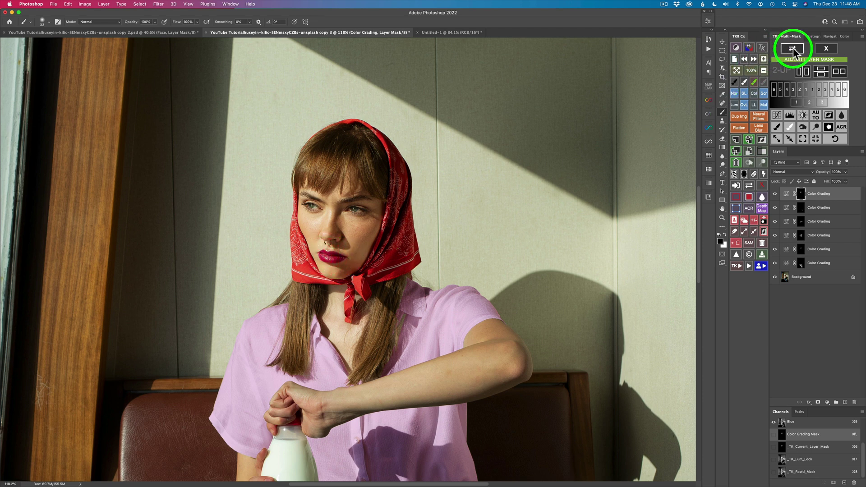
{"action": "left_click", "coordinate": [793, 49]}
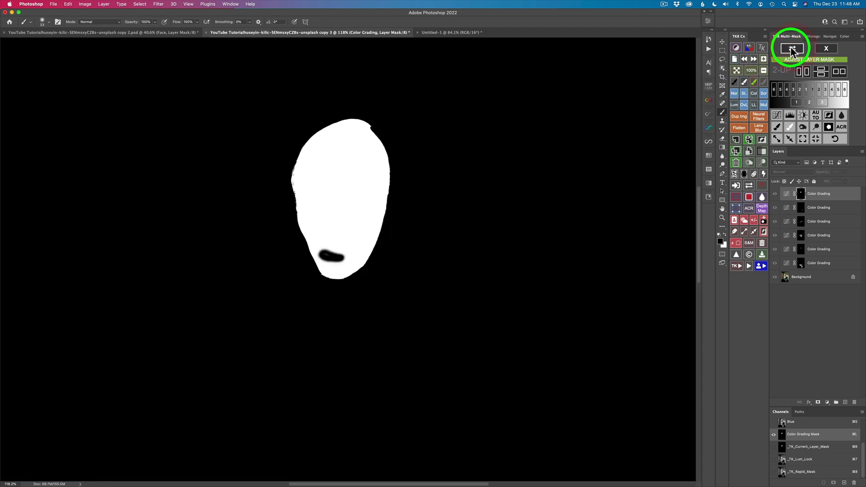
{"action": "left_click", "coordinate": [329, 254]}
{"action": "left_click", "coordinate": [793, 49]}
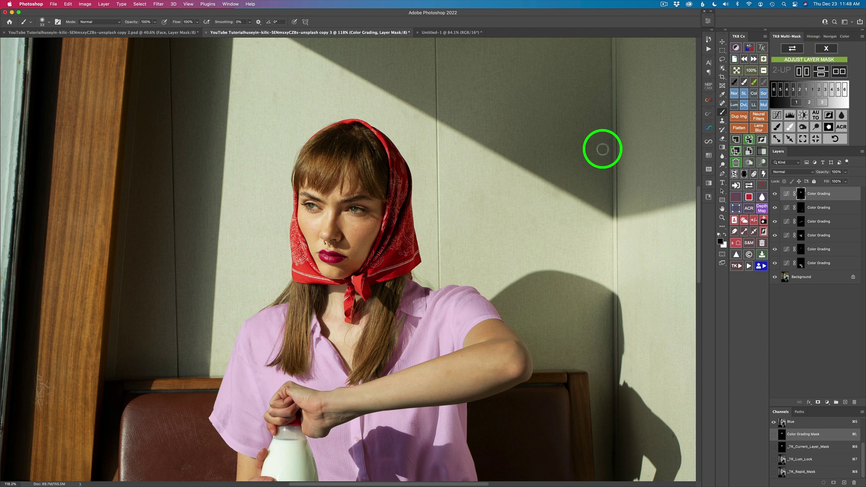
- Compare the image with and without the face grading layer, and with and without the arm and hands grading layer
{"action": "left_click", "coordinate": [775, 195]}
{"action": "left_click", "coordinate": [775, 195]}
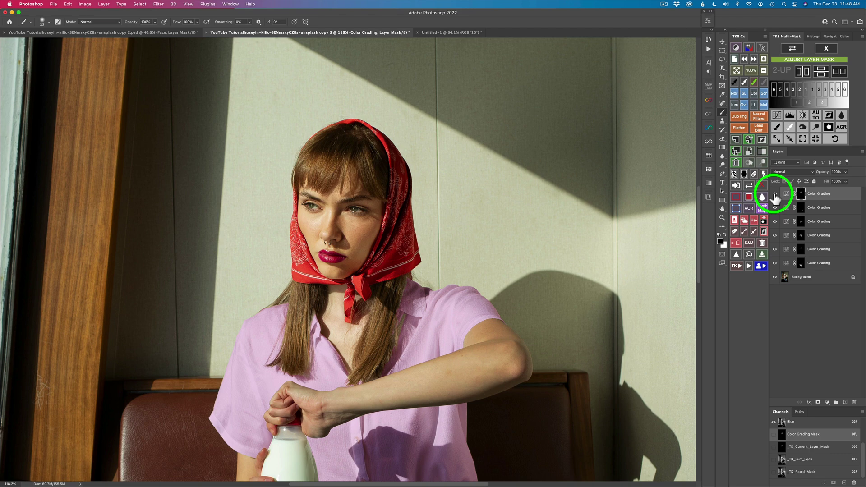
{"action": "key", "text": "super+0"}
{"action": "scroll", "coordinate": [477, 216], "scroll_direction": "down", "scroll_amount": 2}
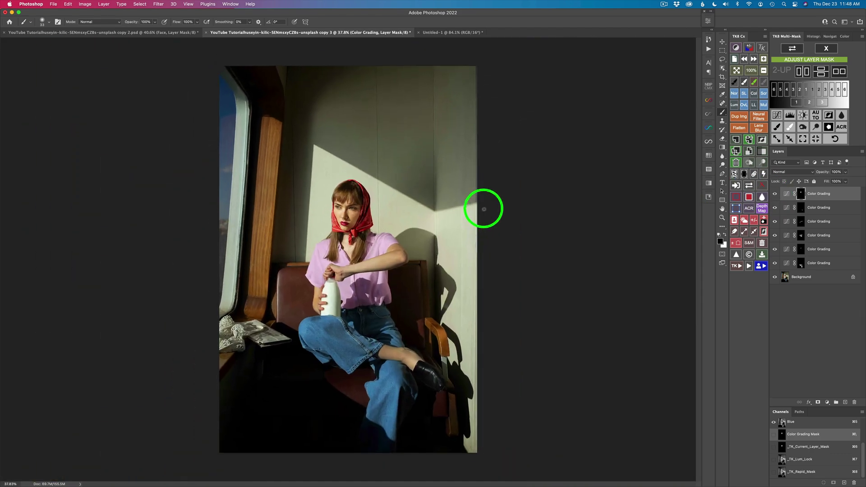
{"action": "key", "text": "super+comma"}
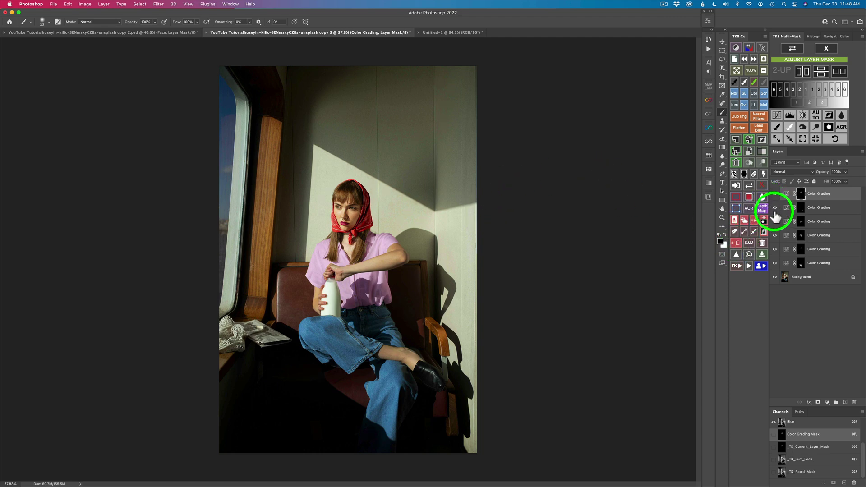
{"action": "left_click", "coordinate": [775, 222]}
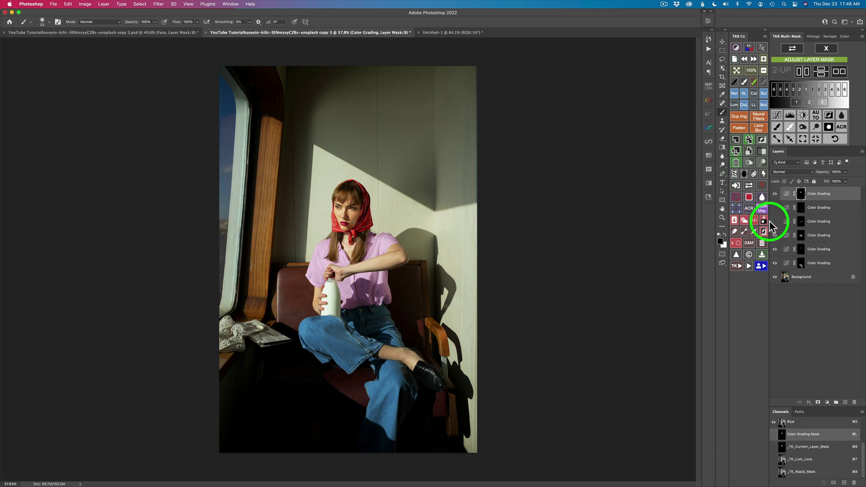
{"action": "left_click", "coordinate": [775, 221]}
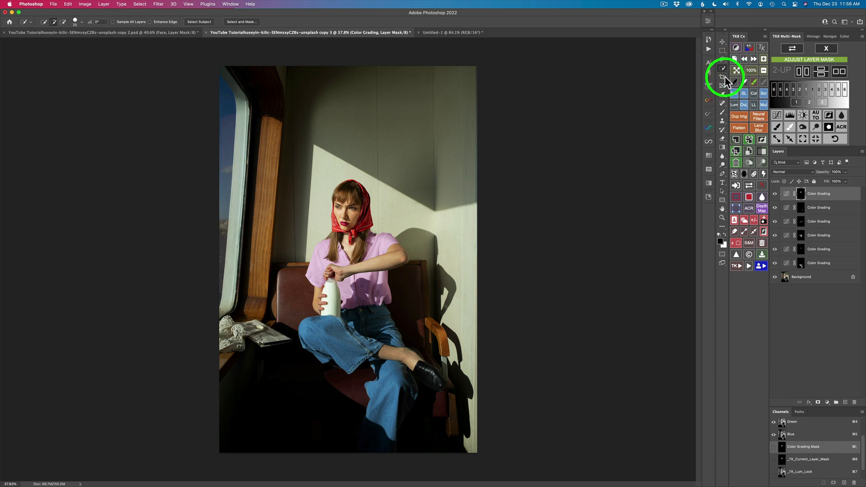
- Select the wooden window post, ledge, seat trim and armrest with the Object Selection and Quick Selection tools, adding and subtracting areas
{"action": "left_click", "coordinate": [723, 68]}
{"action": "mouse_move", "coordinate": [285, 119]}
{"action": "left_mouse_down"}
{"action": "mouse_move", "coordinate": [277, 116]}
{"action": "mouse_move", "coordinate": [260, 155]}
{"action": "mouse_move", "coordinate": [239, 318]}
{"action": "mouse_move", "coordinate": [265, 306]}
{"action": "mouse_move", "coordinate": [284, 119]}
{"action": "left_mouse_up"}
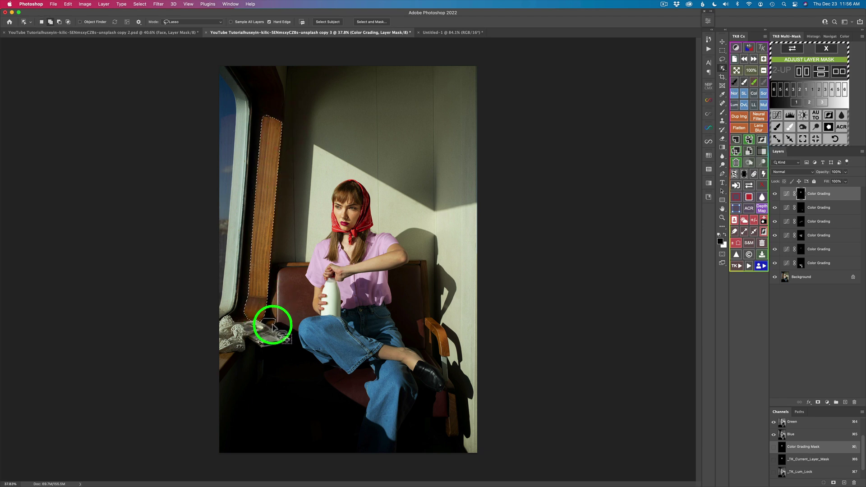
{"action": "mouse_move", "coordinate": [235, 356]}
{"action": "left_mouse_down", "text": "shift"}
{"action": "mouse_move", "coordinate": [216, 365]}
{"action": "mouse_move", "coordinate": [234, 351]}
{"action": "mouse_move", "coordinate": [231, 366]}
{"action": "mouse_move", "coordinate": [240, 348]}
{"action": "left_mouse_up", "text": "shift"}
{"action": "left_click", "coordinate": [723, 68]}
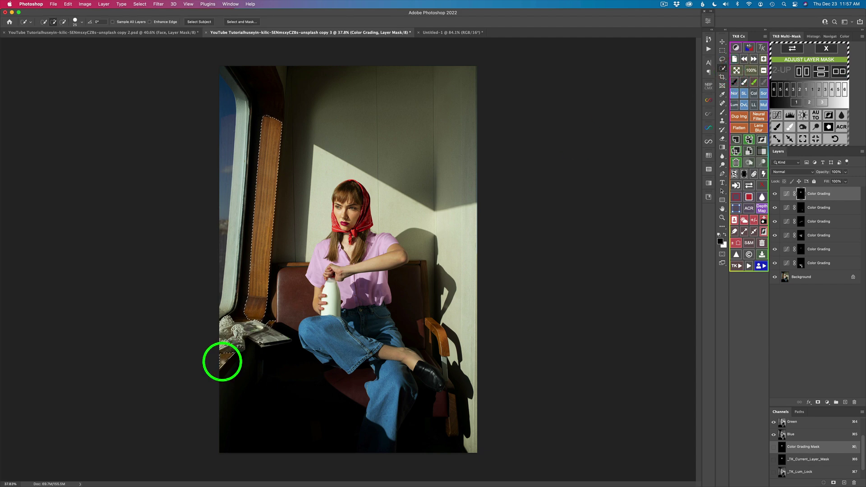
{"action": "mouse_move", "coordinate": [246, 315]}
{"action": "left_mouse_down", "text": "alt"}
{"action": "mouse_move", "coordinate": [240, 304]}
{"action": "mouse_move", "coordinate": [236, 321]}
{"action": "left_mouse_up", "text": "alt"}
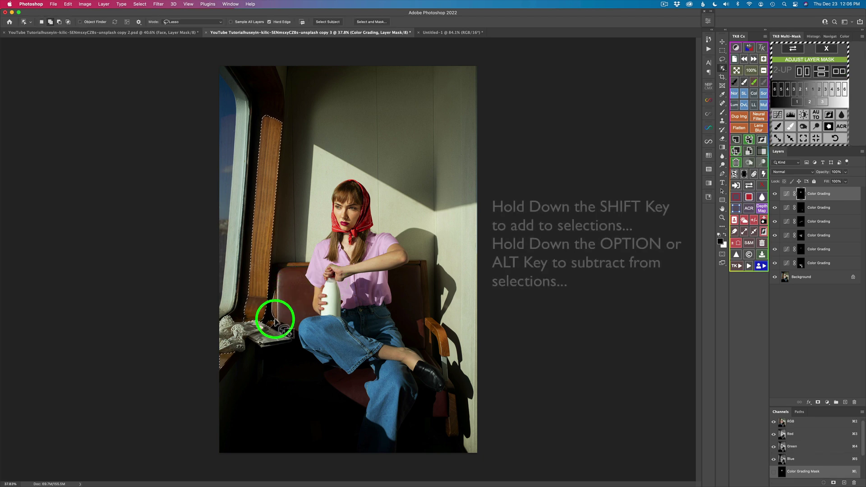
{"action": "left_click_drag", "start_coordinate": [290, 270], "coordinate": [288, 267]}
{"action": "mouse_move", "coordinate": [427, 318]}
{"action": "left_mouse_down"}
{"action": "mouse_move", "coordinate": [429, 311]}
{"action": "mouse_move", "coordinate": [418, 329]}
{"action": "mouse_move", "coordinate": [445, 351]}
{"action": "mouse_move", "coordinate": [434, 315]}
{"action": "mouse_move", "coordinate": [429, 367]}
{"action": "mouse_move", "coordinate": [451, 393]}
{"action": "mouse_move", "coordinate": [458, 437]}
{"action": "left_mouse_up"}
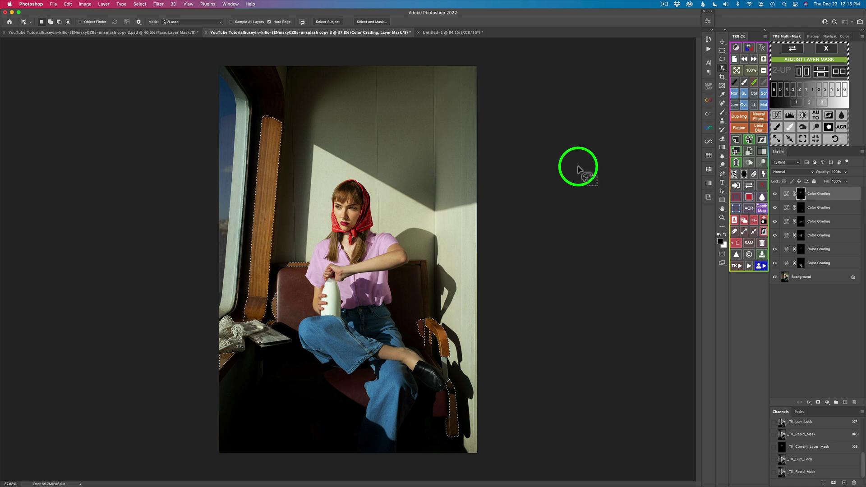
- Add a color grading layer through the wood selection, strongly darken its midtones, and compare the image with and without the layer
{"action": "left_click", "coordinate": [829, 50]}
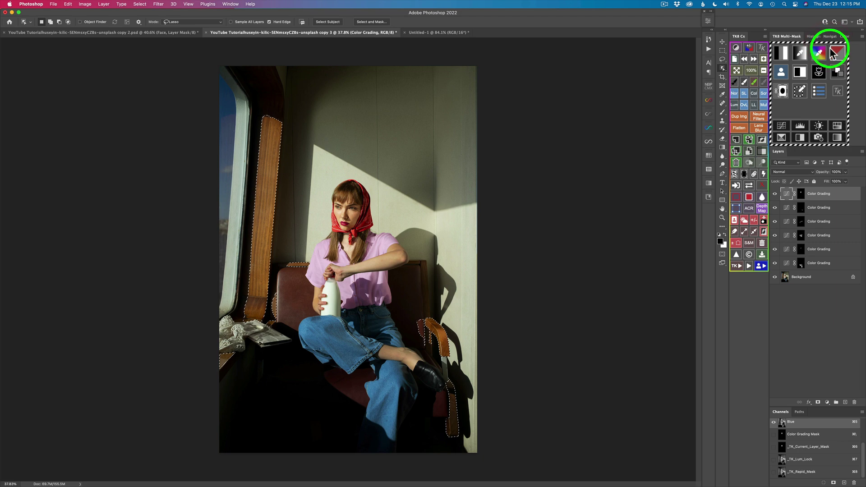
{"action": "left_click", "coordinate": [838, 73]}
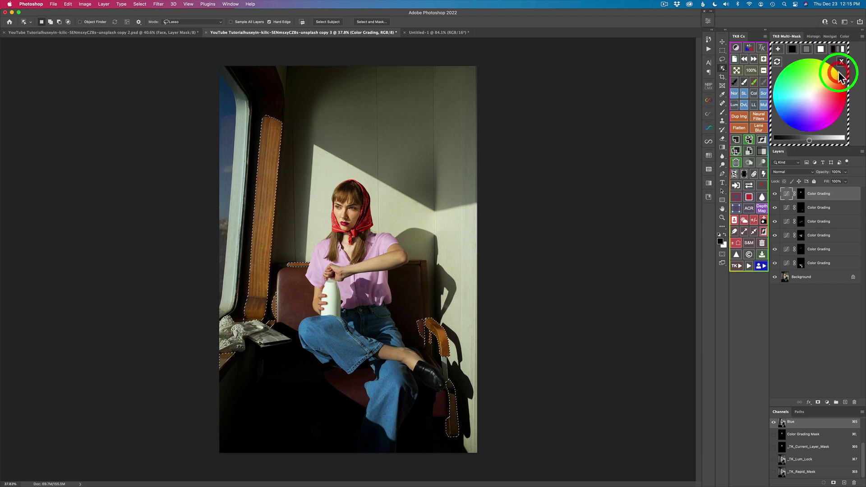
{"action": "left_click", "coordinate": [778, 49]}
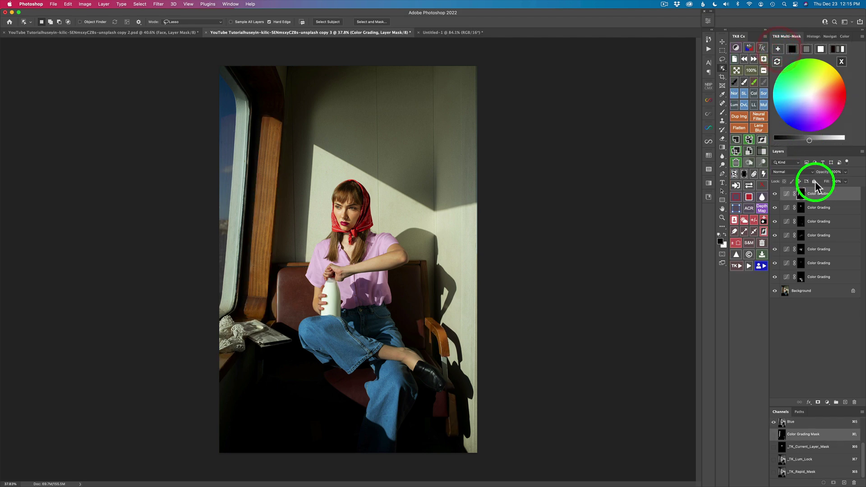
{"action": "left_click", "coordinate": [807, 48]}
{"action": "left_click", "coordinate": [809, 141]}
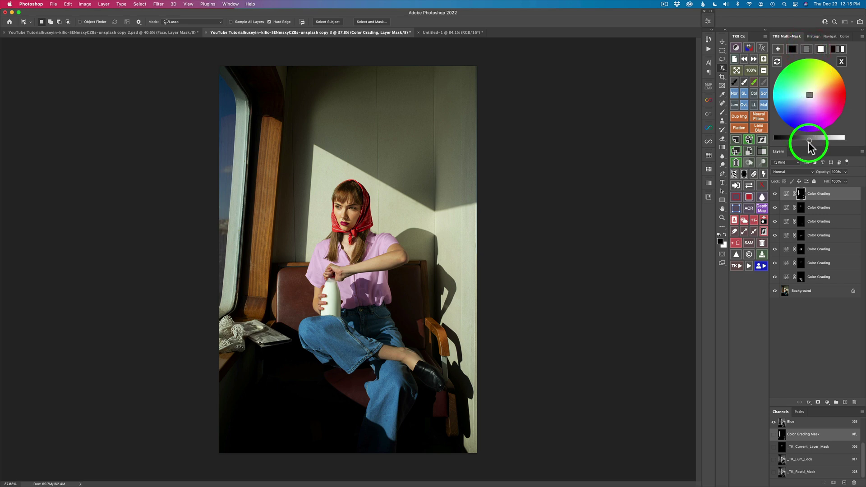
{"action": "left_click_drag", "start_coordinate": [809, 139], "coordinate": [787, 141]}
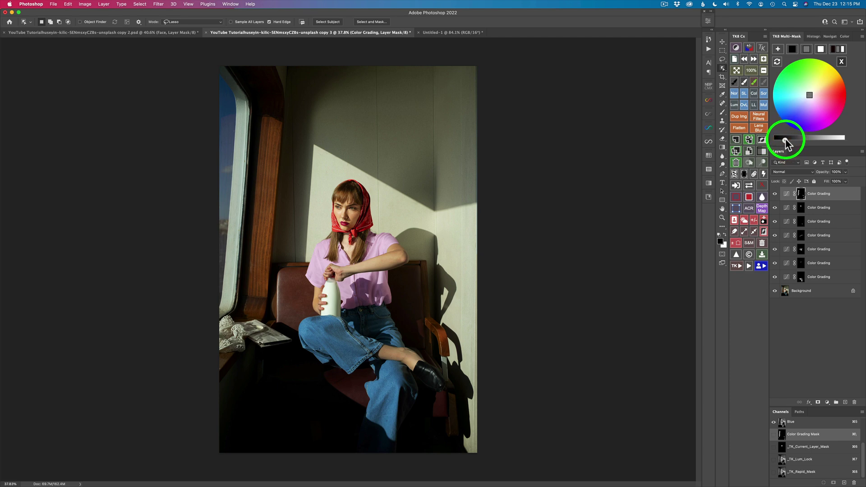
{"action": "left_click_drag", "start_coordinate": [785, 140], "coordinate": [781, 141]}
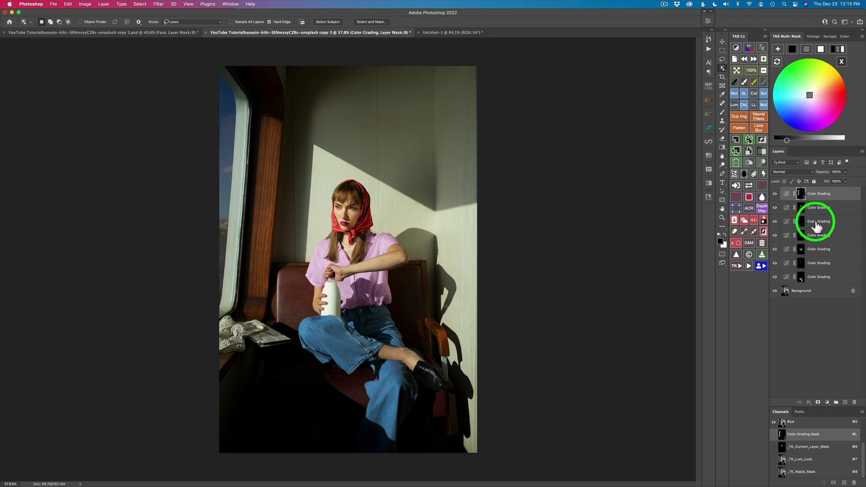
{"action": "left_click", "coordinate": [775, 195]}
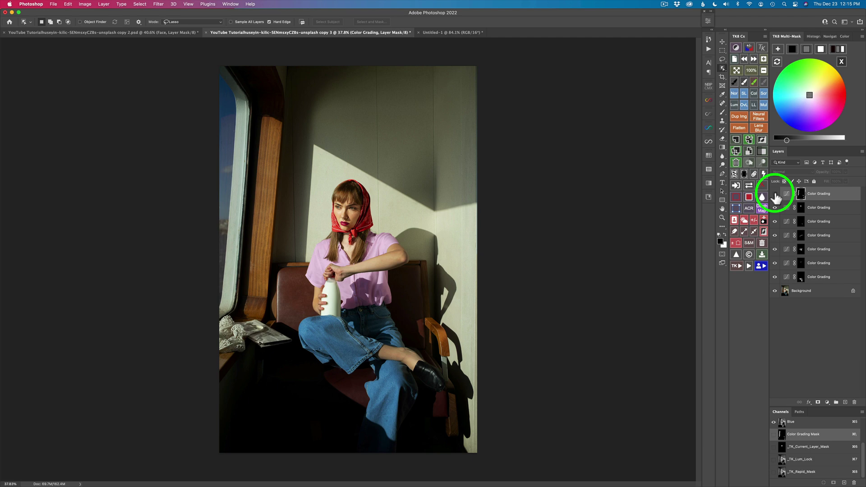
{"action": "left_click", "coordinate": [775, 195]}
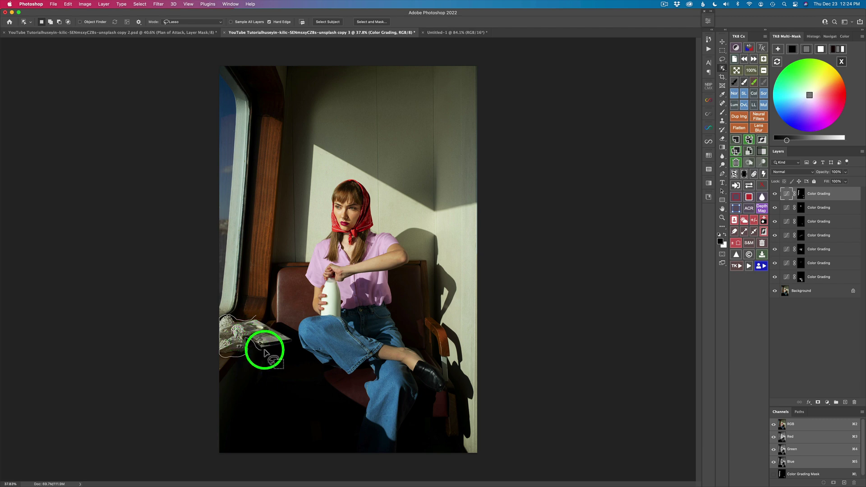
- Select the lace and magazine on the window ledge, turn the active selection into a TK8 mask, and start an intersect calculation
{"action": "left_click_drag", "start_coordinate": [255, 343], "coordinate": [252, 341]}
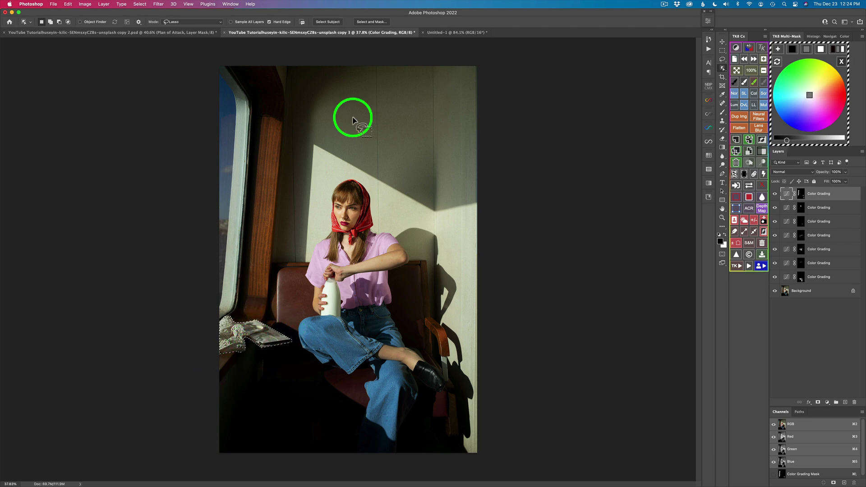
{"action": "left_click", "coordinate": [842, 62]}
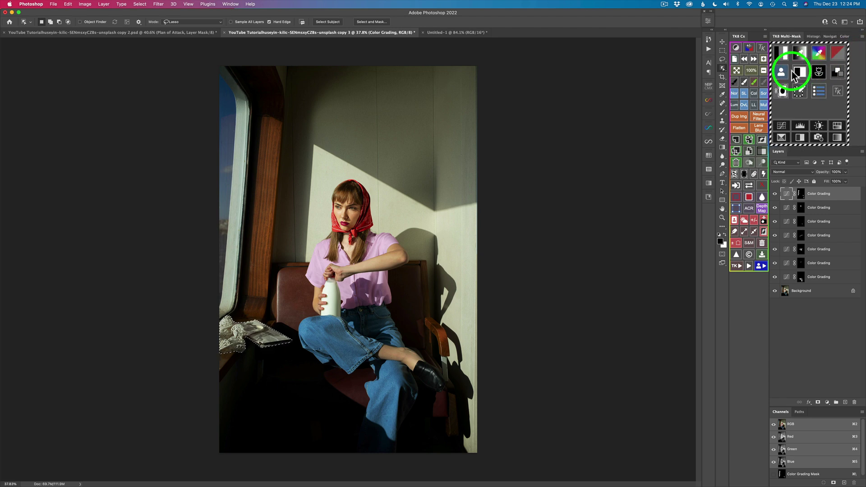
{"action": "left_click", "coordinate": [781, 73]}
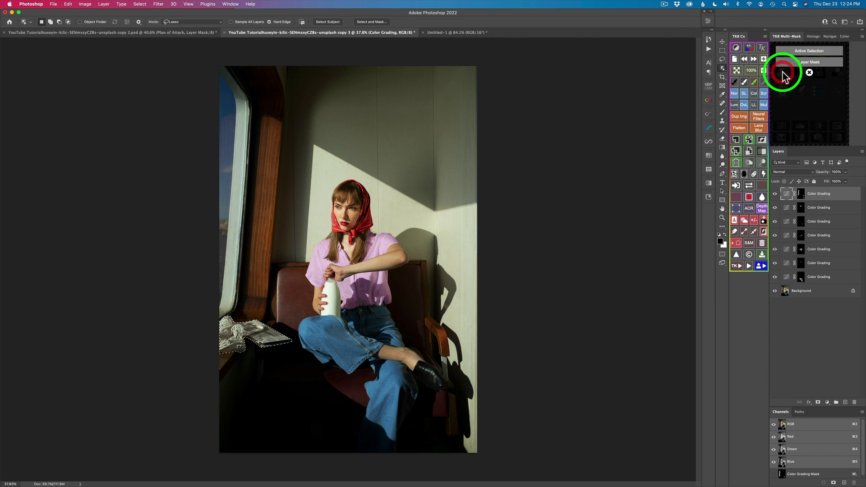
{"action": "left_click", "coordinate": [794, 47]}
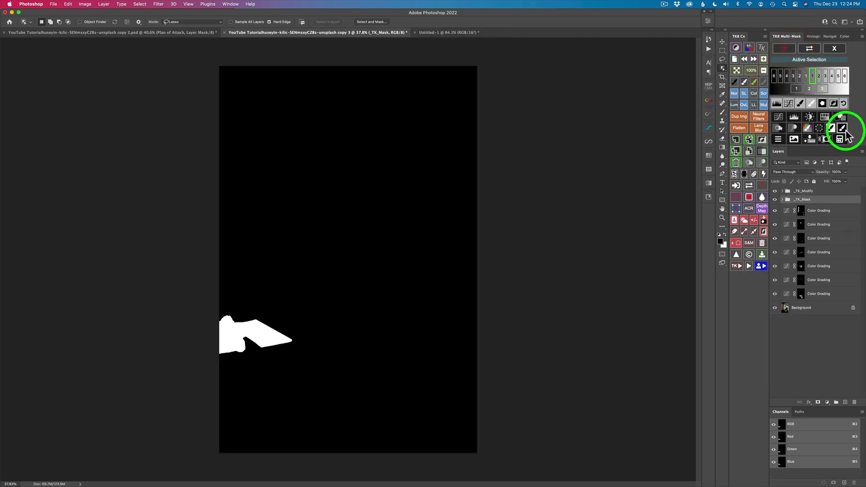
{"action": "left_click", "coordinate": [840, 140]}
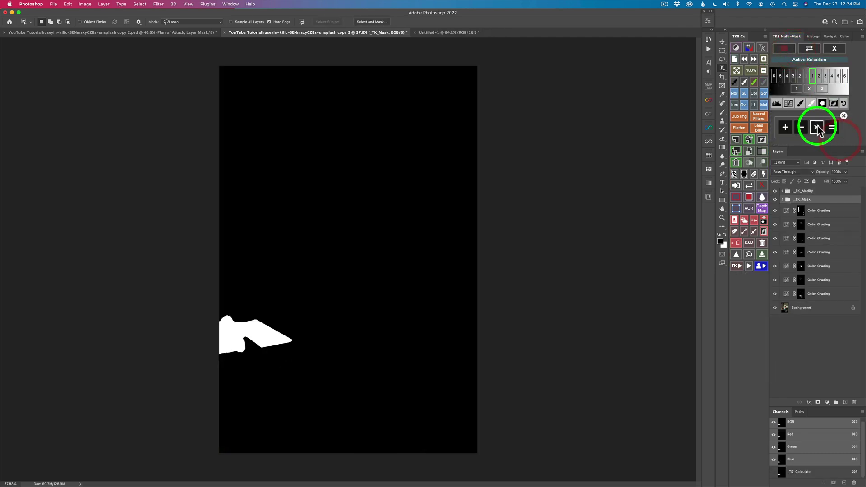
{"action": "left_click", "coordinate": [818, 128]}
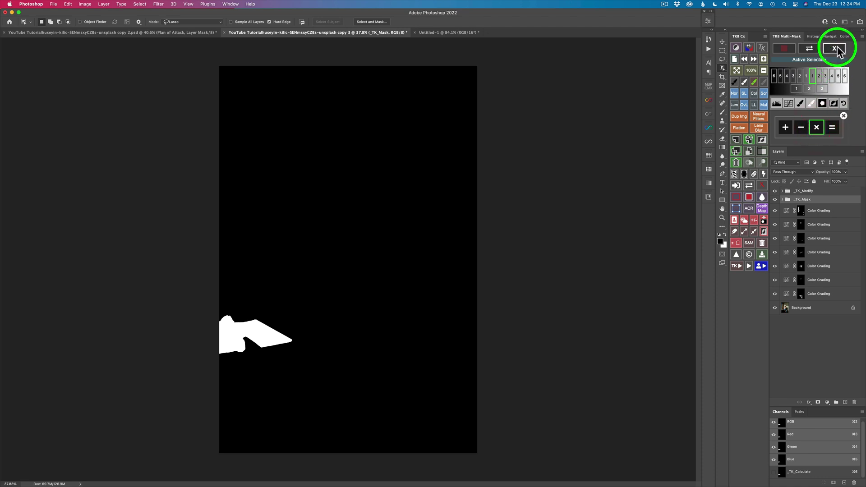
- Intersect the ledge-object mask with a Darks 1 luminosity mask and calculate the result
{"action": "left_click", "coordinate": [835, 49]}
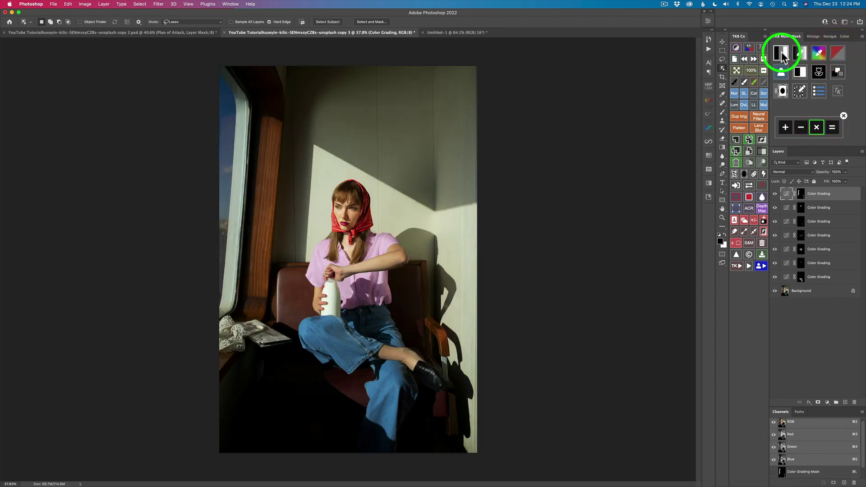
{"action": "left_click", "coordinate": [782, 54]}
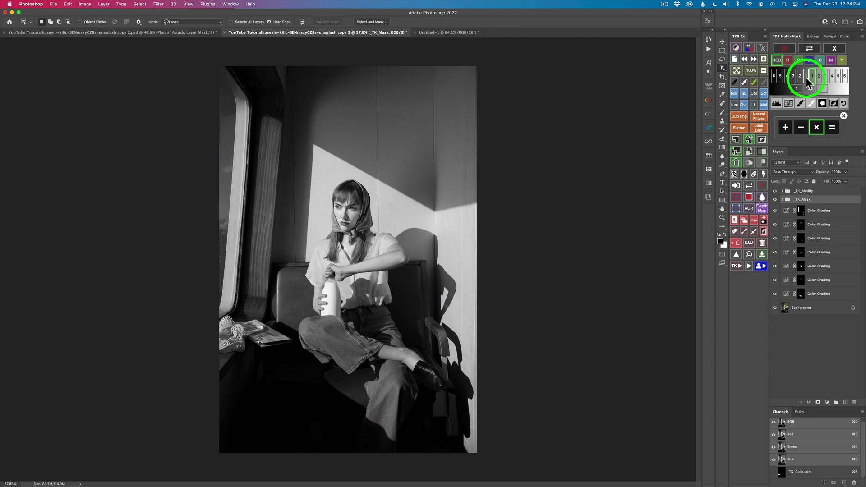
{"action": "left_click", "coordinate": [805, 77]}
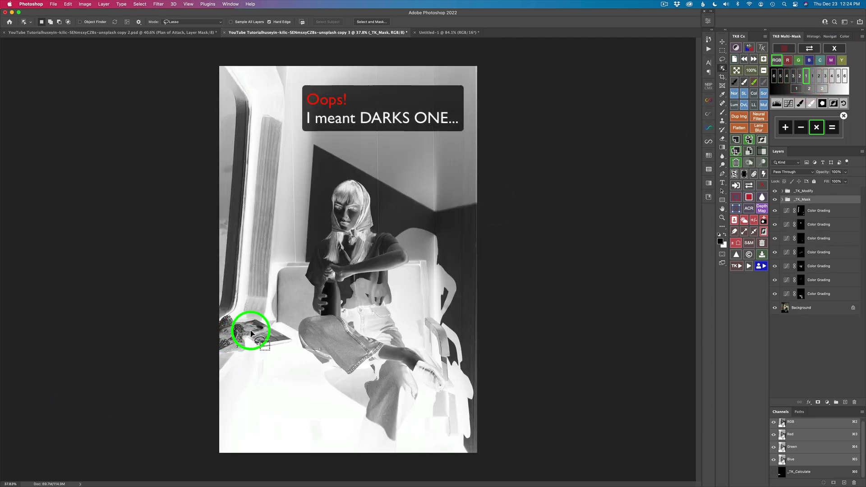
{"action": "left_click", "coordinate": [832, 128]}
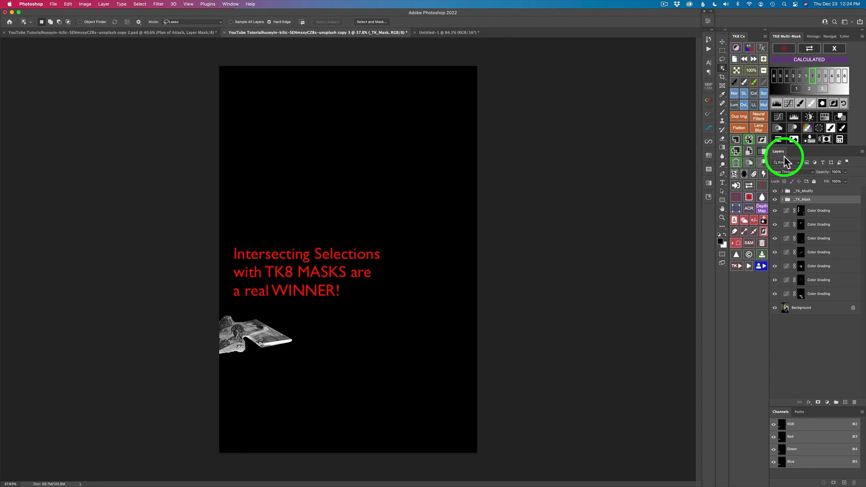
- Add a color grading layer through the ledge-object mask, darken its midtones to the minimum, and compare the image with and without it
{"action": "left_click", "coordinate": [842, 120]}
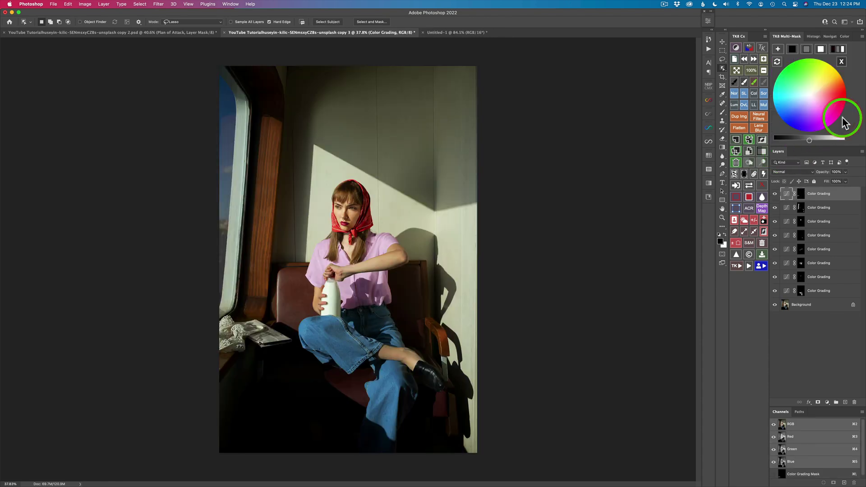
{"action": "left_click", "coordinate": [807, 48]}
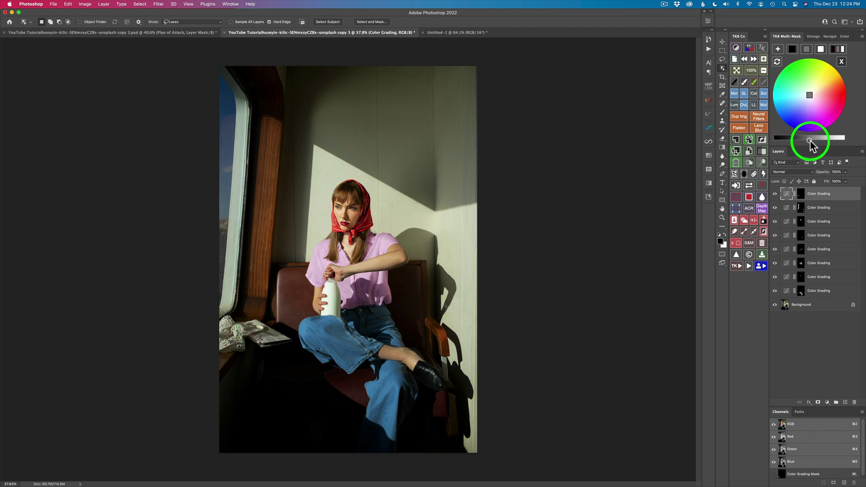
{"action": "left_click_drag", "start_coordinate": [810, 141], "coordinate": [760, 141]}
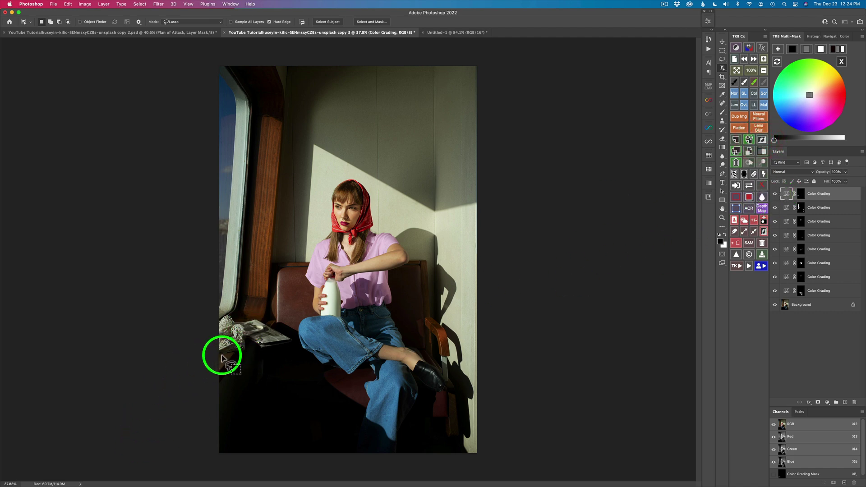
{"action": "scroll", "coordinate": [222, 359], "scroll_direction": "up", "scroll_amount": 6}
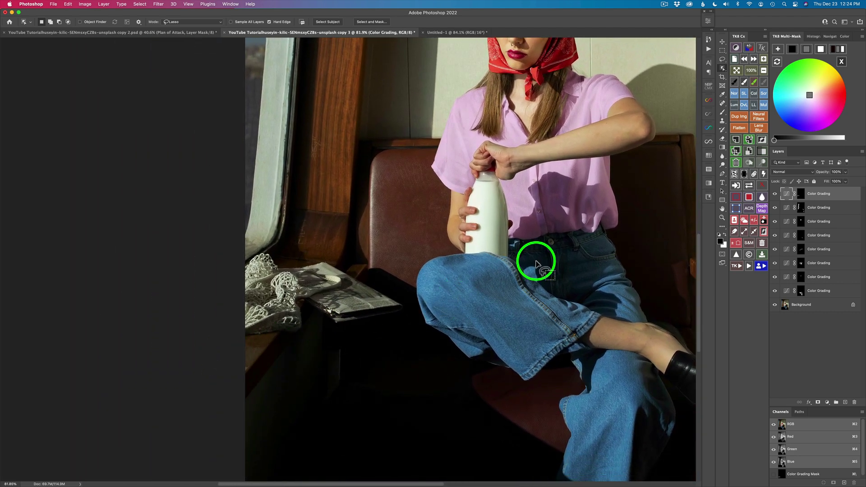
{"action": "left_click", "coordinate": [775, 193]}
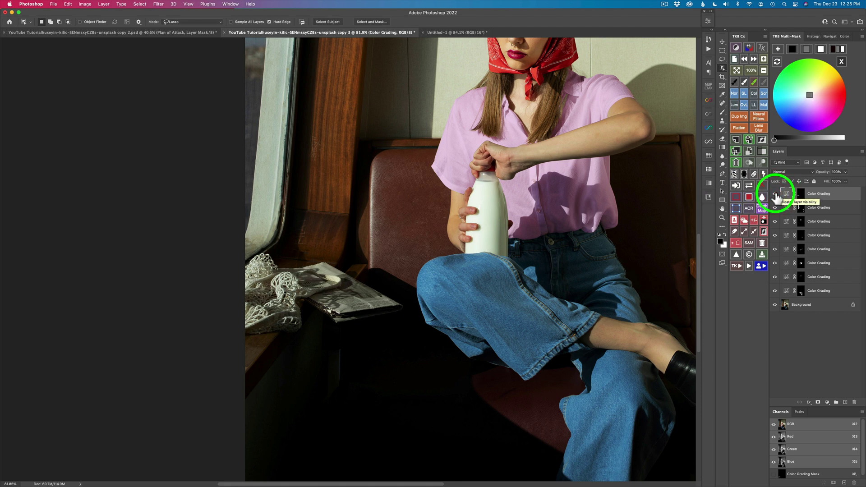
- Fit the whole image in view and compare the ungraded background with the full set of color grading layers
{"action": "left_click", "coordinate": [737, 69]}
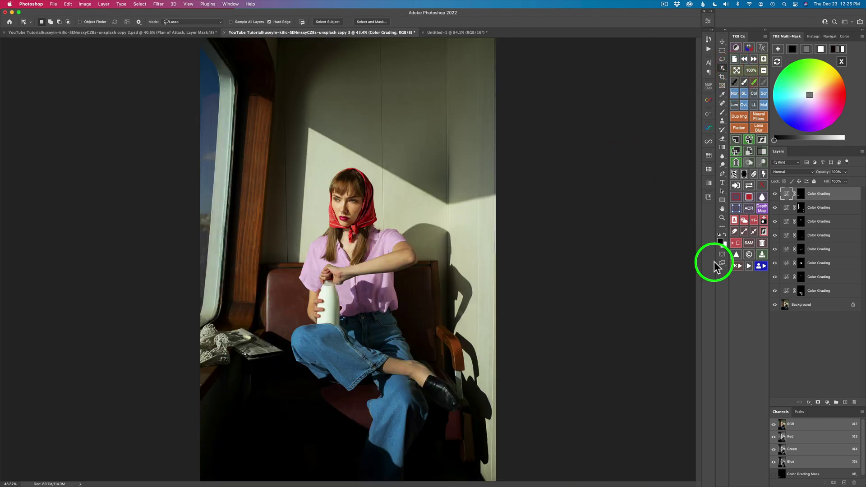
{"action": "left_click", "coordinate": [776, 305], "text": "alt"}
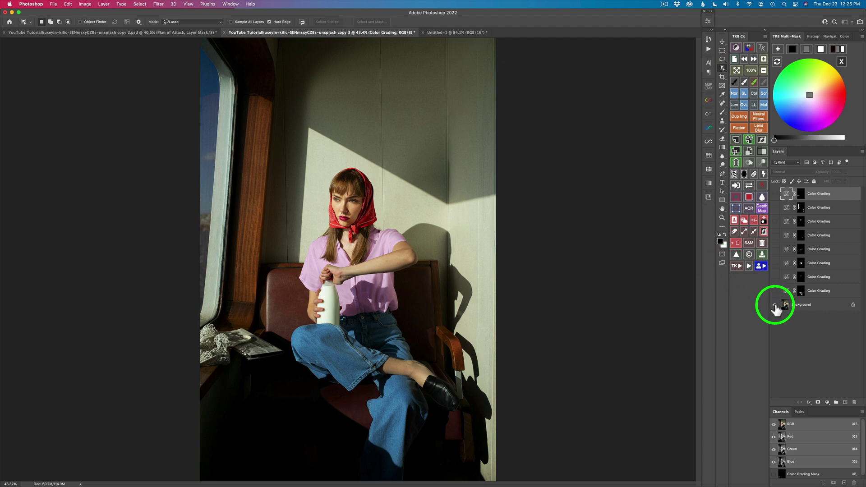
{"action": "left_click", "coordinate": [775, 306], "text": "alt"}
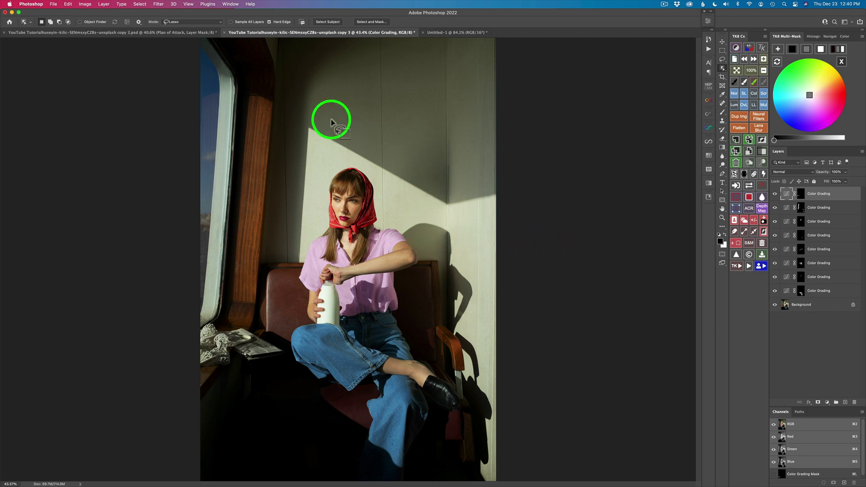
- Select the woman, add the missing arm and bottle area, invert to her surroundings, and make a TK8 mask from the active selection
{"action": "left_click", "coordinate": [734, 221]}
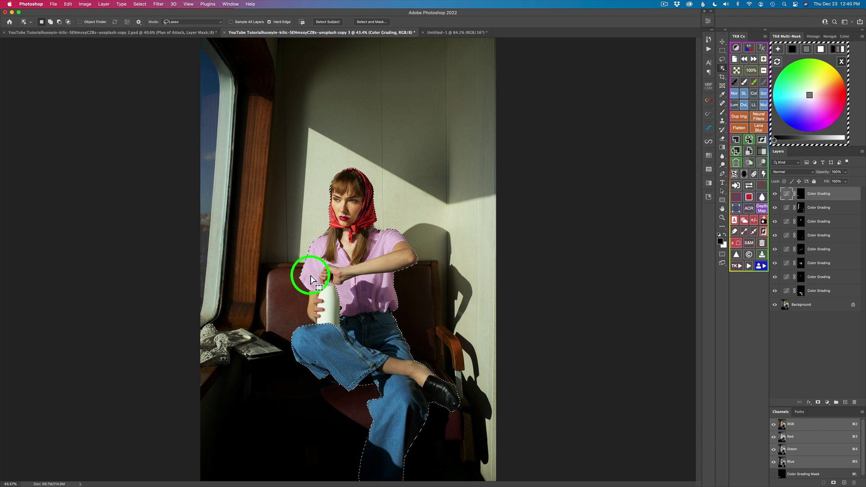
{"action": "mouse_move", "coordinate": [309, 287]}
{"action": "left_mouse_down"}
{"action": "mouse_move", "coordinate": [306, 312]}
{"action": "mouse_move", "coordinate": [323, 332]}
{"action": "mouse_move", "coordinate": [339, 330]}
{"action": "mouse_move", "coordinate": [344, 287]}
{"action": "mouse_move", "coordinate": [318, 277]}
{"action": "mouse_move", "coordinate": [308, 288]}
{"action": "left_mouse_up"}
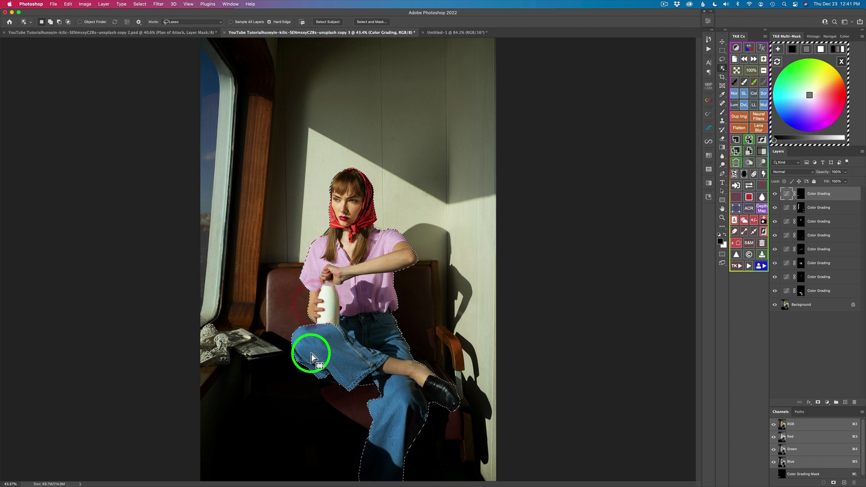
{"action": "left_click", "coordinate": [763, 232]}
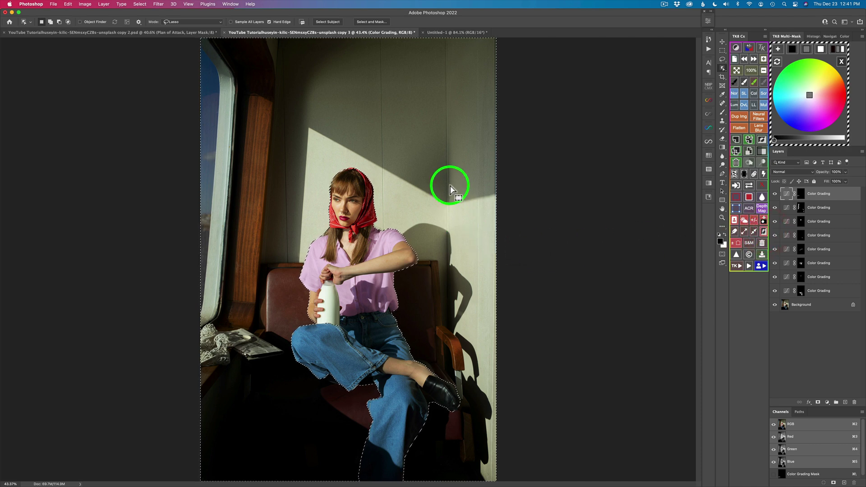
{"action": "left_click", "coordinate": [840, 62]}
{"action": "left_click", "coordinate": [787, 69]}
{"action": "left_click", "coordinate": [806, 51]}
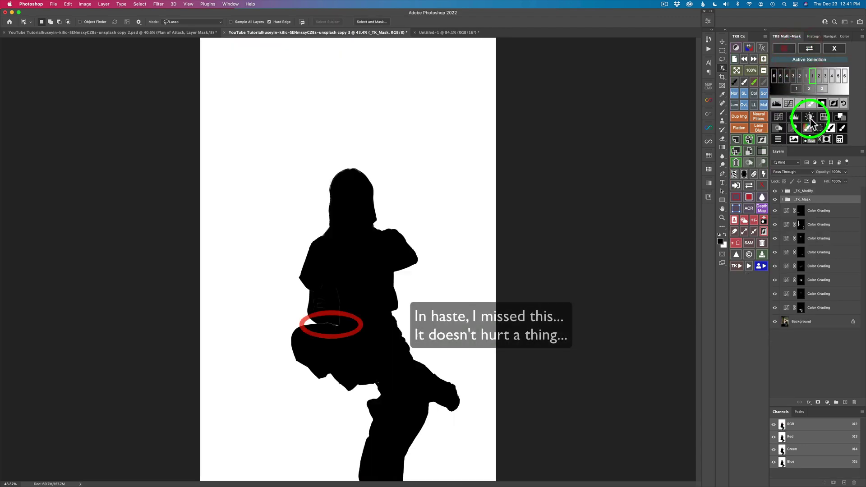
- Intersect the surroundings mask with a Darks 2 luminosity mask and calculate the result
{"action": "left_click", "coordinate": [839, 138]}
{"action": "left_click", "coordinate": [817, 130]}
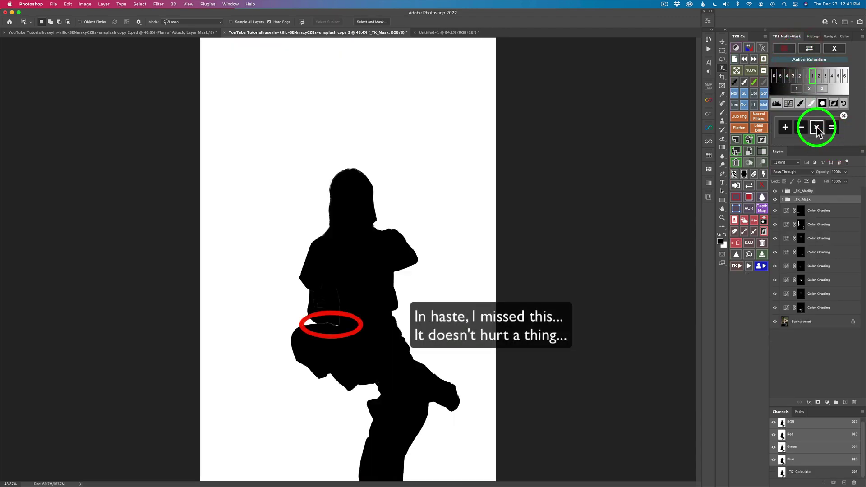
{"action": "left_click", "coordinate": [834, 48]}
{"action": "left_click", "coordinate": [801, 71]}
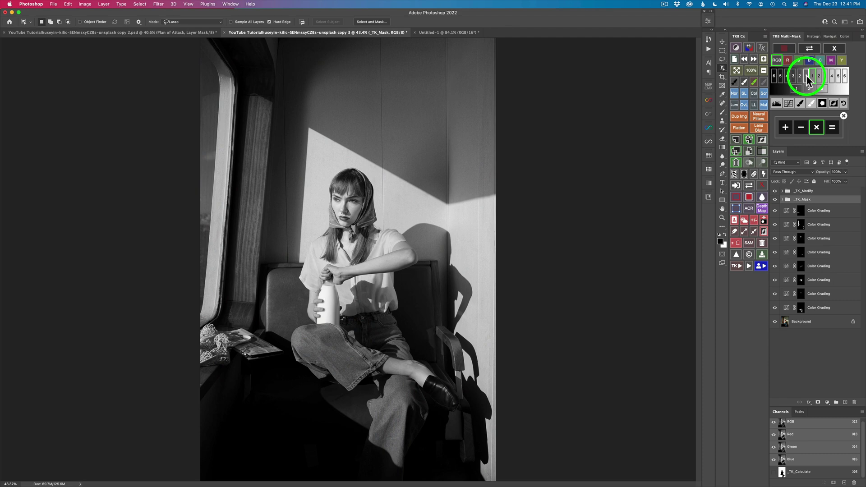
{"action": "left_click", "coordinate": [805, 75]}
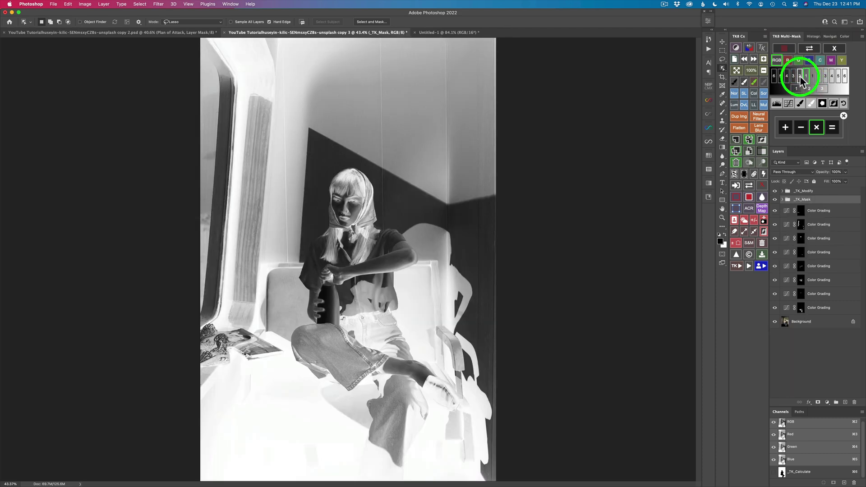
{"action": "left_click", "coordinate": [800, 76]}
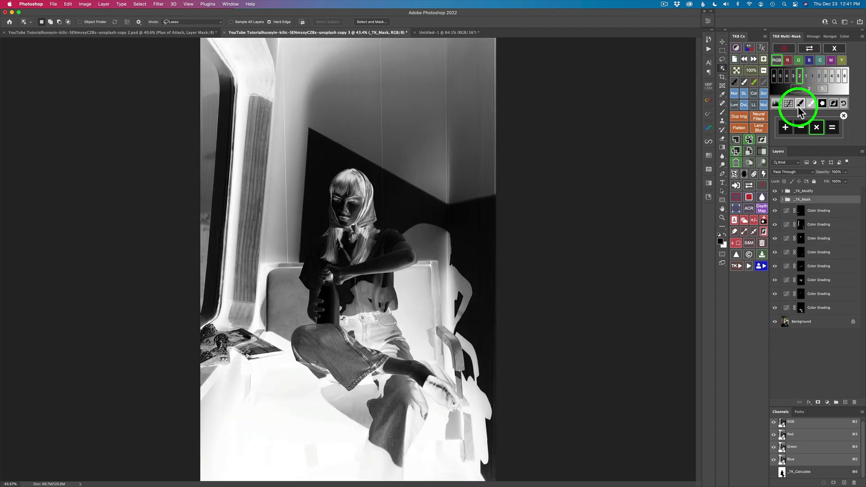
{"action": "left_click", "coordinate": [832, 130]}
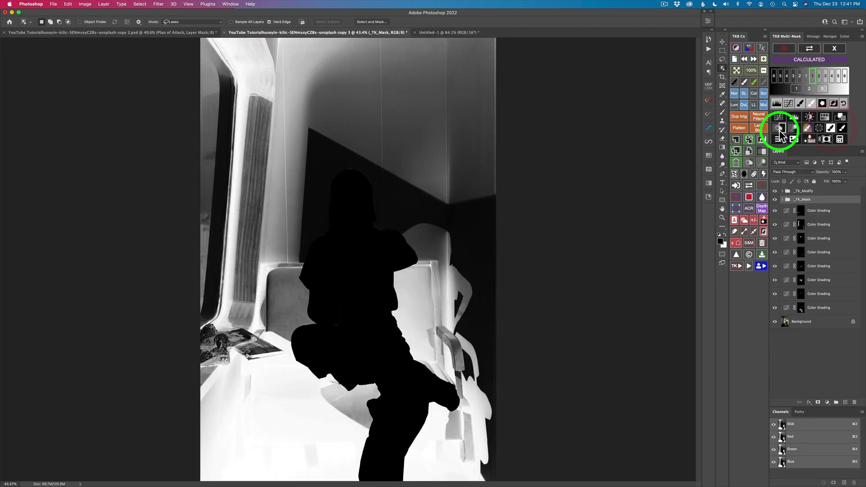
- Add a color grading layer through the dark surroundings mask, darken its midtones, and compare the image with and without the layer
{"action": "left_click", "coordinate": [840, 117]}
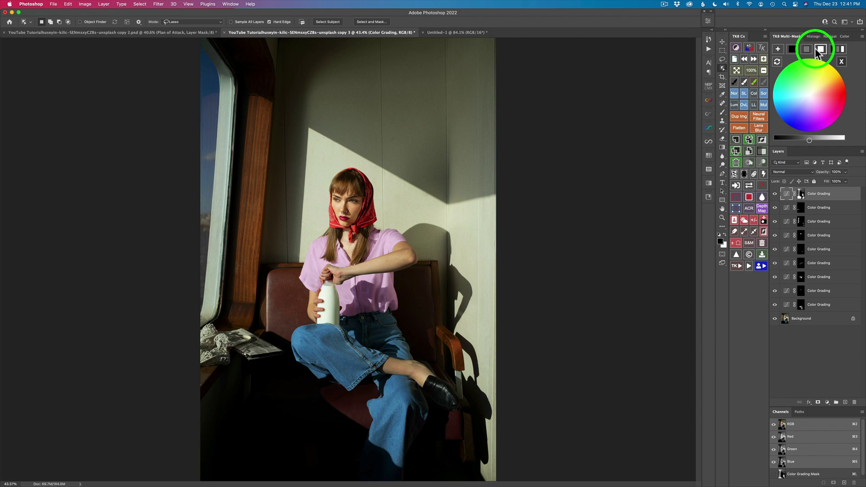
{"action": "left_click", "coordinate": [808, 53]}
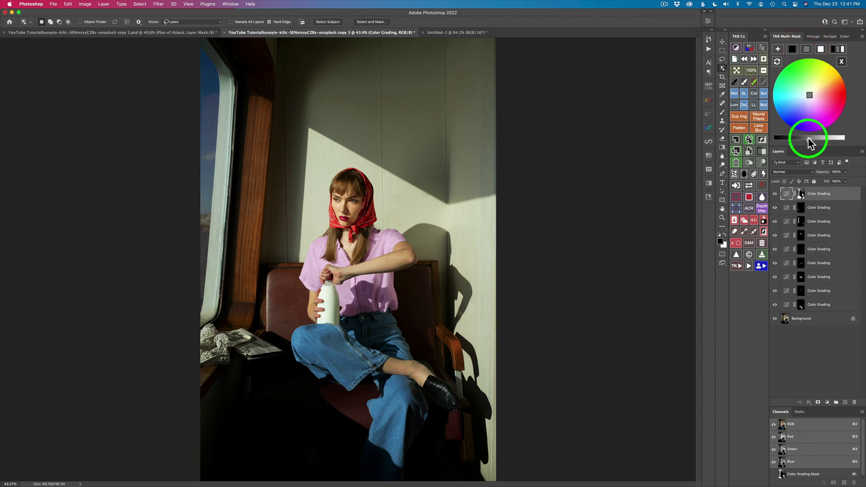
{"action": "left_click_drag", "start_coordinate": [808, 140], "coordinate": [782, 136]}
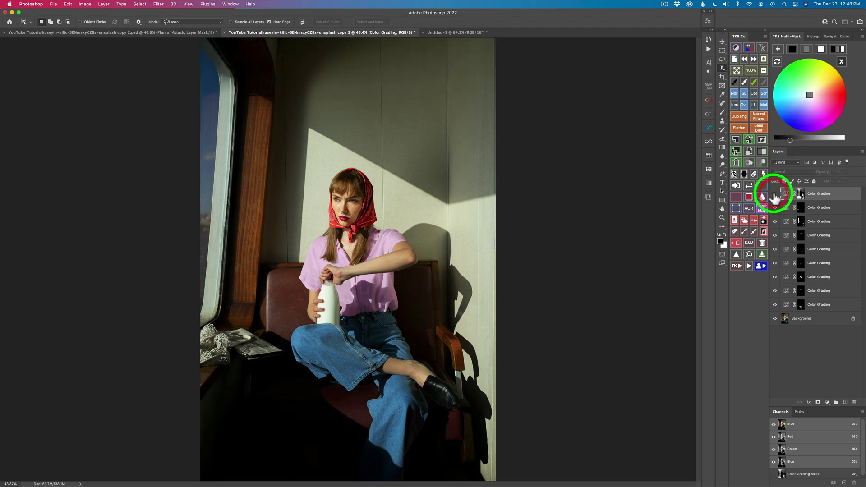
{"action": "left_click", "coordinate": [774, 195]}
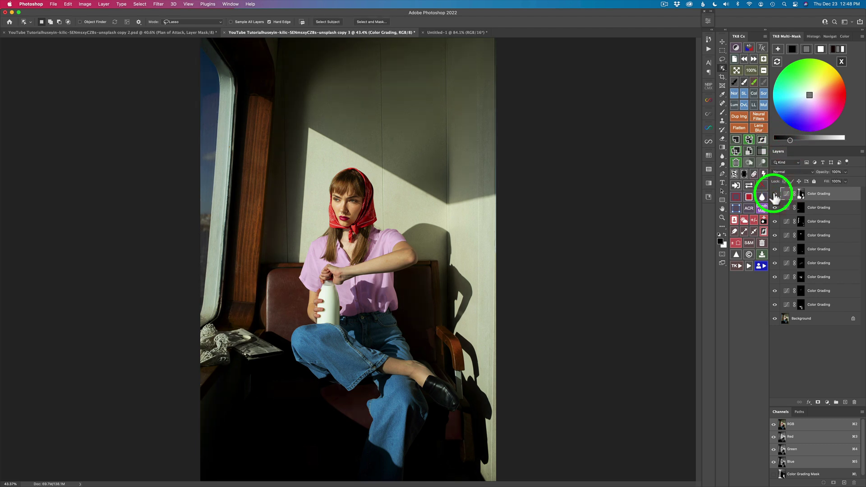
- Make a Lights 1 luminosity mask of the whole image and add a color grading layer through it
{"action": "left_click", "coordinate": [842, 63]}
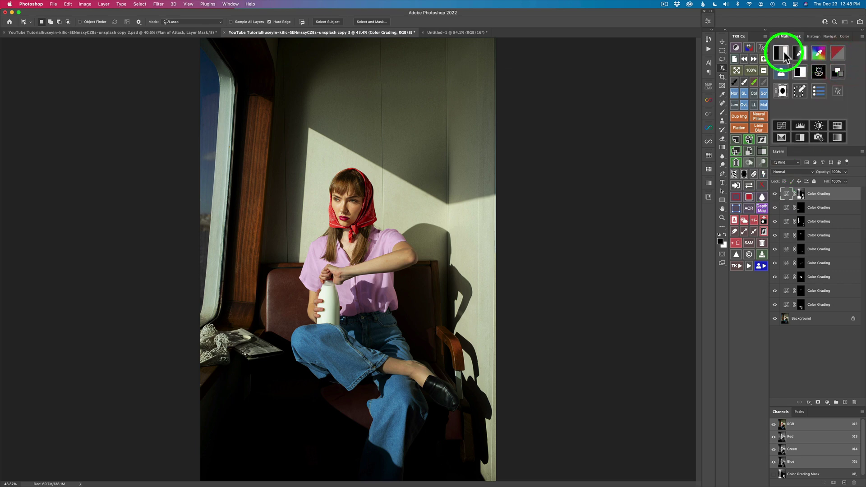
{"action": "left_click", "coordinate": [782, 52]}
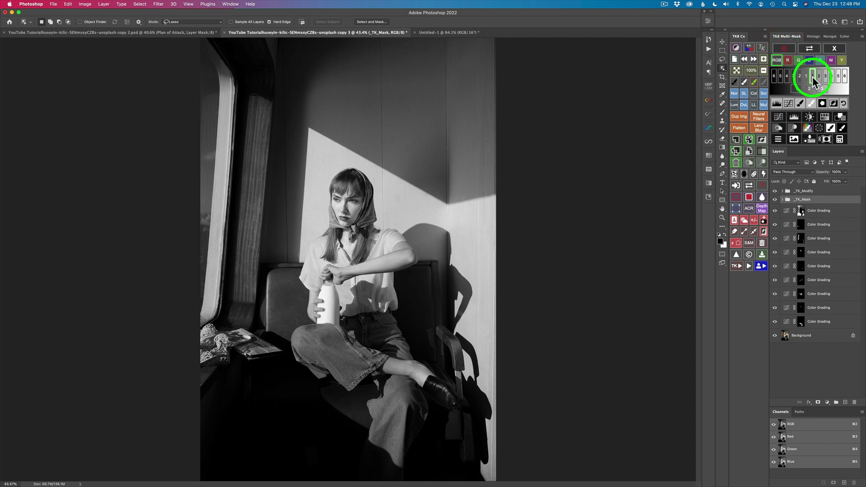
{"action": "left_click", "coordinate": [841, 118]}
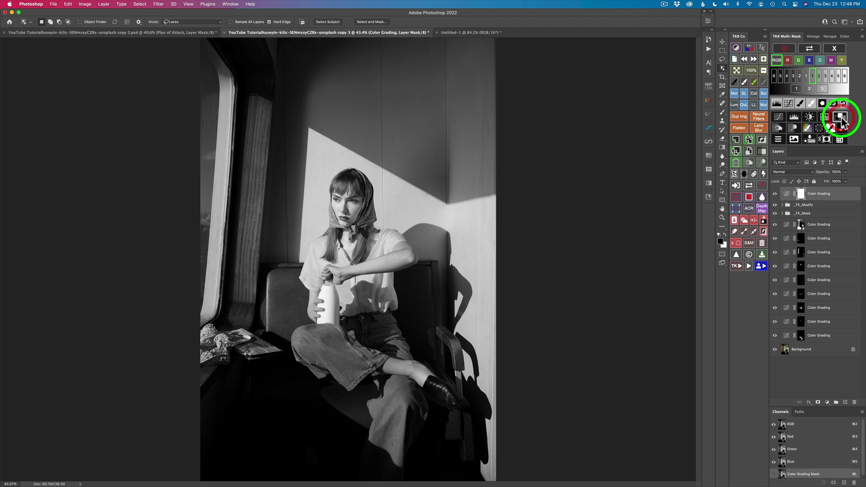
{"action": "left_click", "coordinate": [818, 104]}
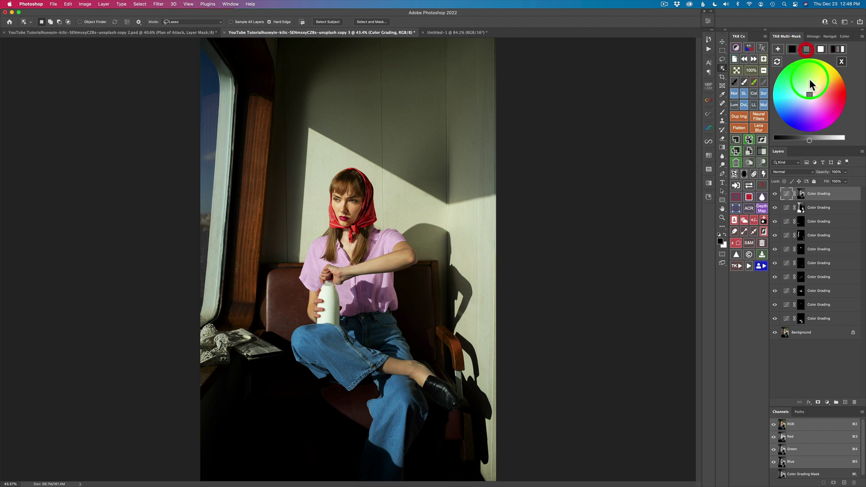
- Shift the light areas' midtones toward warm orange, brighten them slightly, and compare the image with and without the layer
{"action": "left_click", "coordinate": [810, 95]}
{"action": "left_click_drag", "start_coordinate": [811, 96], "coordinate": [826, 89]}
{"action": "left_click", "coordinate": [807, 142]}
{"action": "left_click_drag", "start_coordinate": [806, 143], "coordinate": [811, 141]}
{"action": "left_click", "coordinate": [775, 194]}
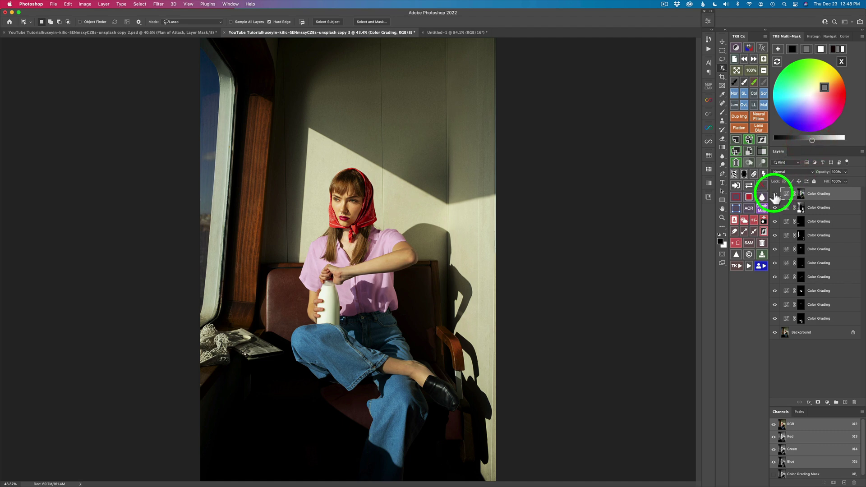
{"action": "left_click", "coordinate": [775, 195]}
{"action": "left_click", "coordinate": [775, 195]}
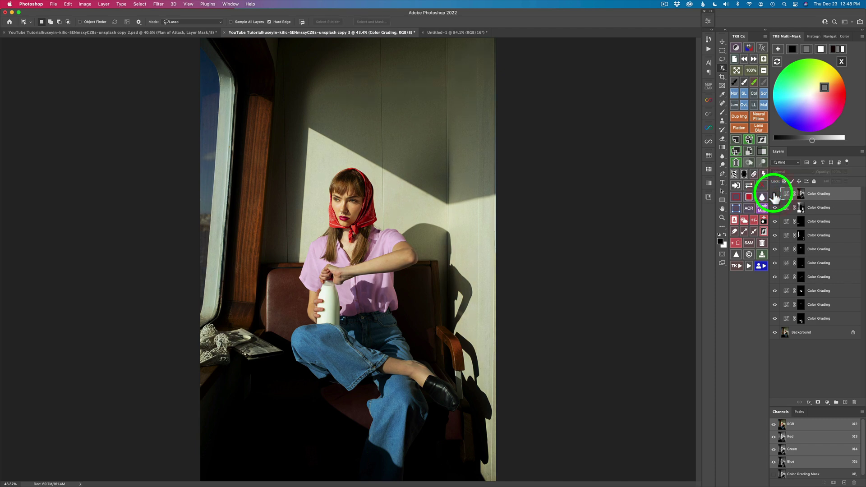
{"action": "left_click", "coordinate": [775, 196]}
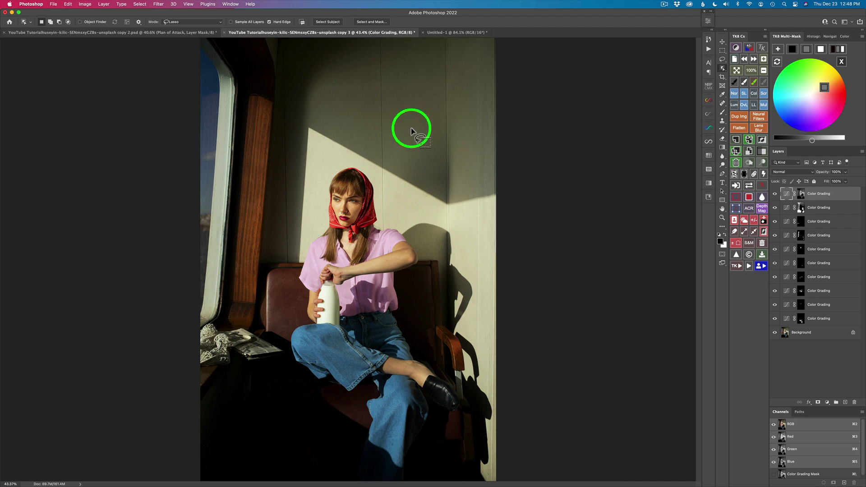
- Make a Darks 2 luminosity mask, add a color grading layer through it, and tint its midtones slightly toward red-magenta
{"action": "left_click", "coordinate": [841, 63]}
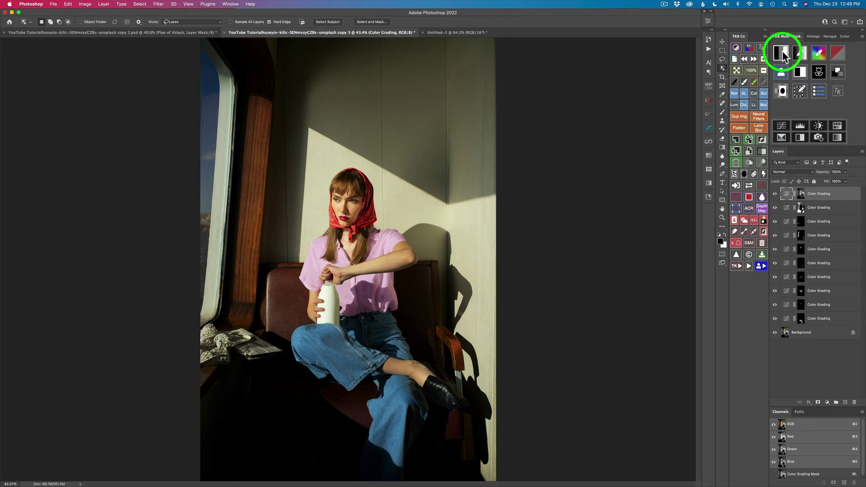
{"action": "left_click", "coordinate": [782, 53]}
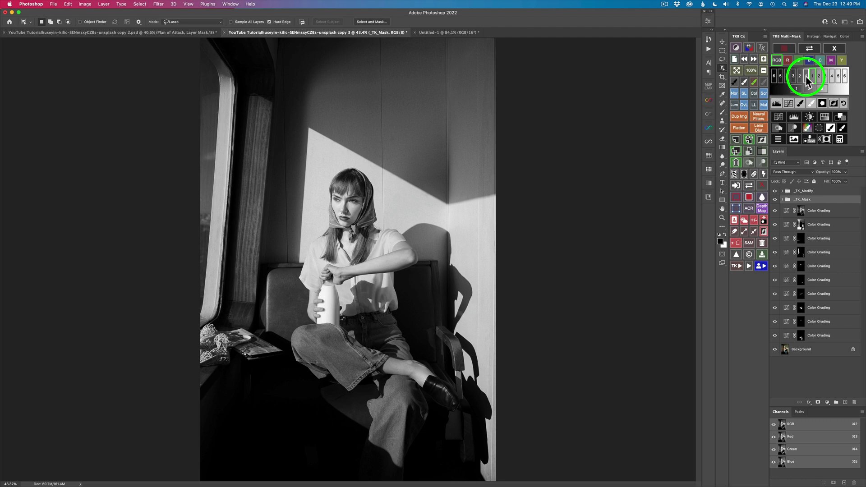
{"action": "left_click", "coordinate": [806, 76]}
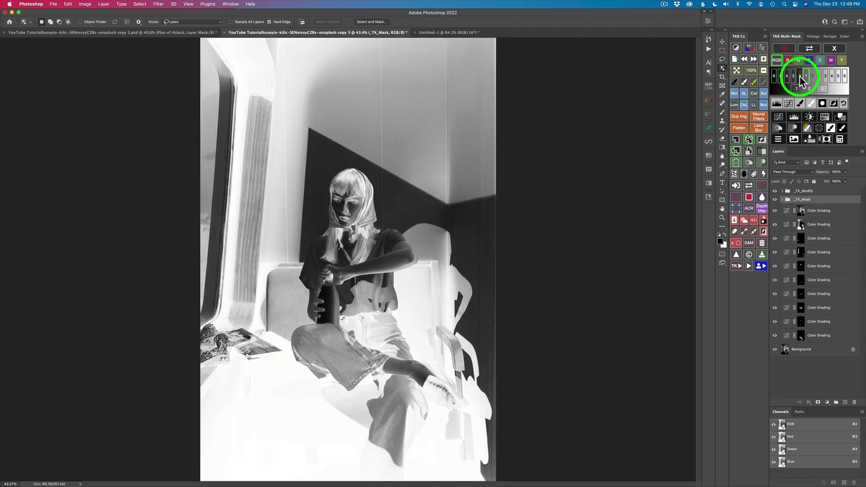
{"action": "left_click", "coordinate": [799, 76]}
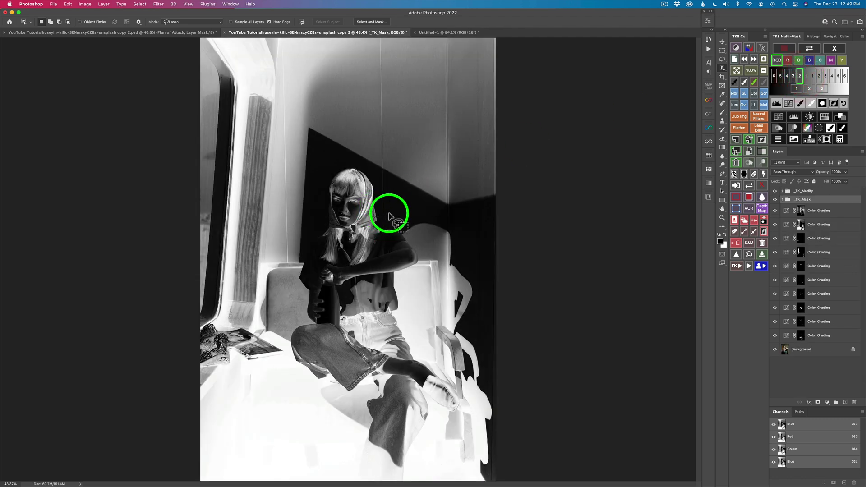
{"action": "left_click", "coordinate": [841, 117]}
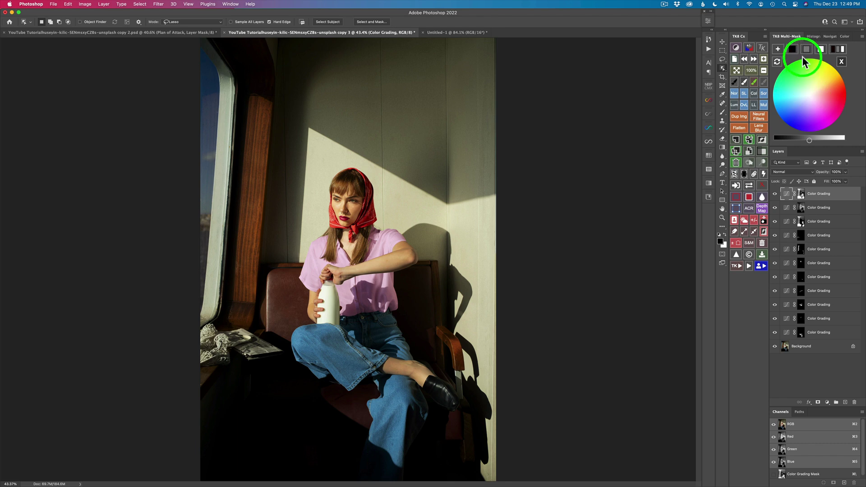
{"action": "left_click", "coordinate": [808, 97]}
{"action": "left_click_drag", "start_coordinate": [810, 99], "coordinate": [818, 104]}
- Compare the image with and without the dark-tones grading layer, and check the ungraded background against all grading layers
{"action": "left_click", "coordinate": [789, 188]}
{"action": "left_click", "coordinate": [775, 194]}
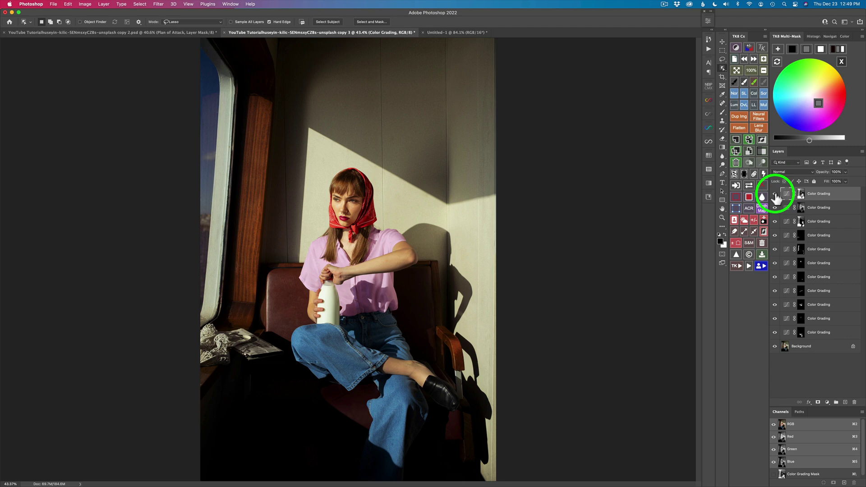
{"action": "left_click", "coordinate": [775, 195]}
{"action": "left_click", "coordinate": [775, 195]}
{"action": "left_click", "coordinate": [775, 346], "text": "alt"}
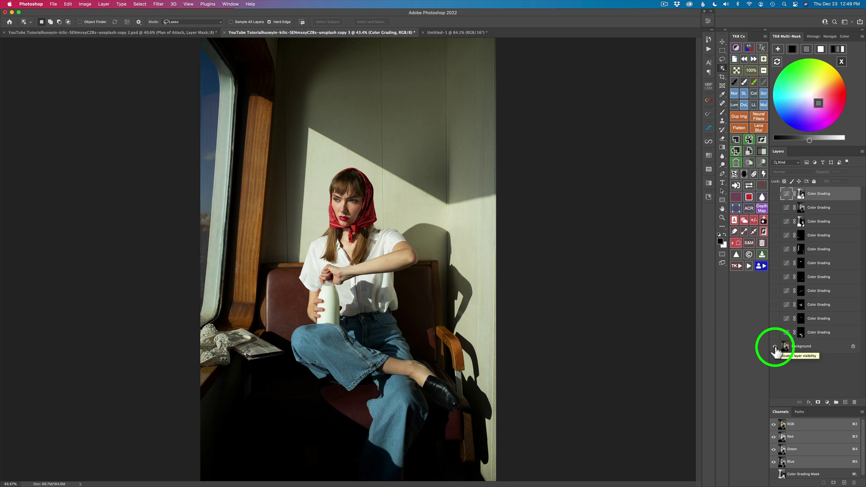
{"action": "left_click", "coordinate": [775, 347], "text": "alt"}
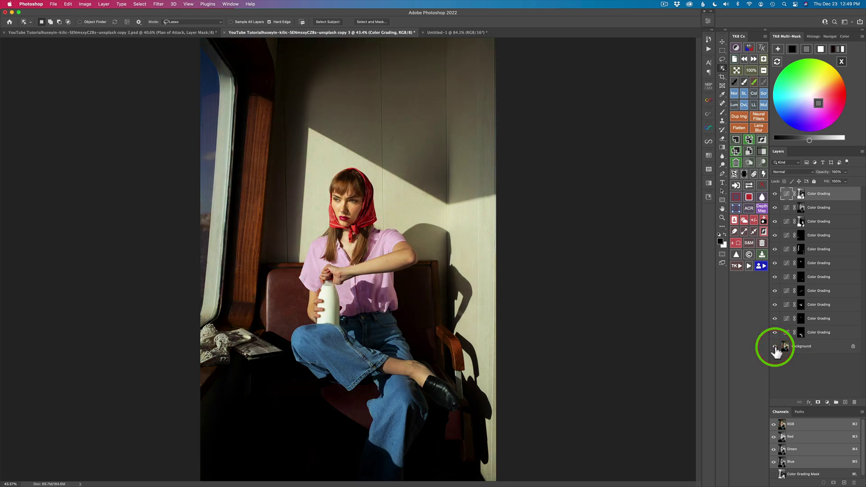